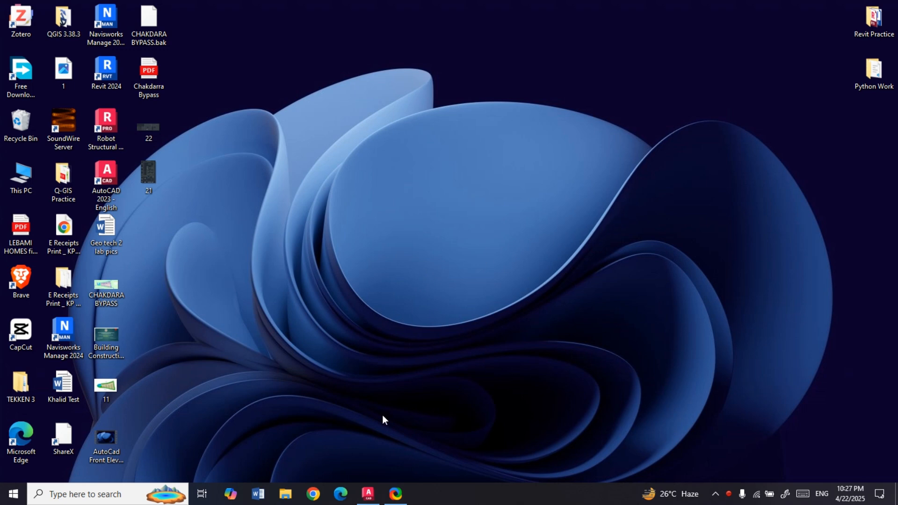
- Switch to the House CA # 1 drawing in AutoCAD, look over the house plan and check its drawing units
left_click(368, 493)
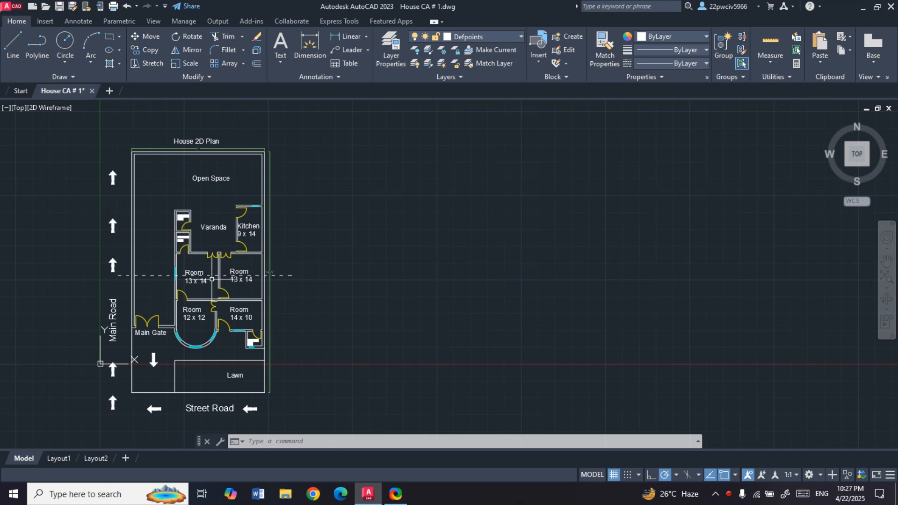
scroll(269, 272, "up", 2)
scroll(270, 266, "down", 2)
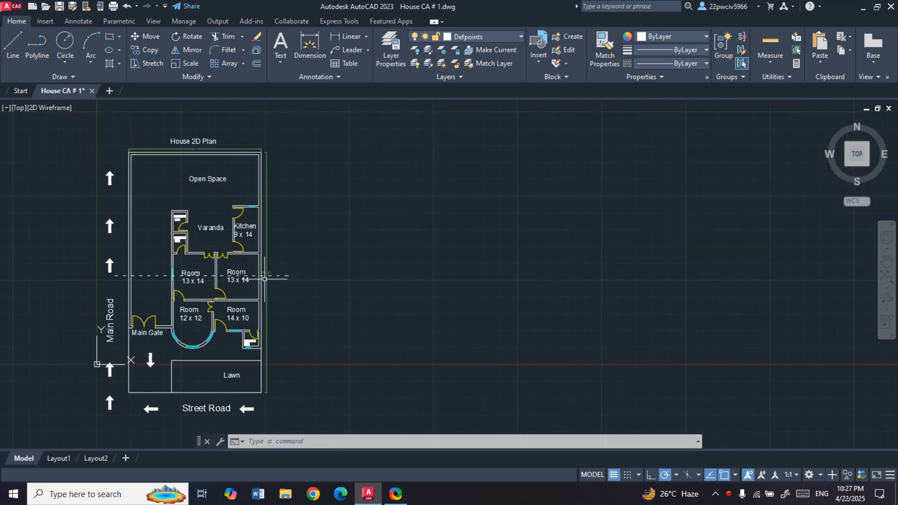
scroll(124, 278, "up", 2)
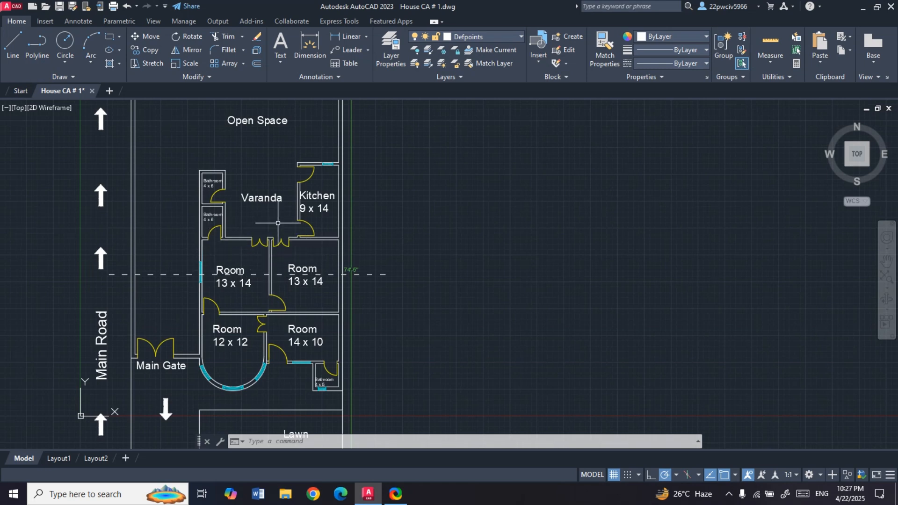
scroll(236, 240, "down", 2)
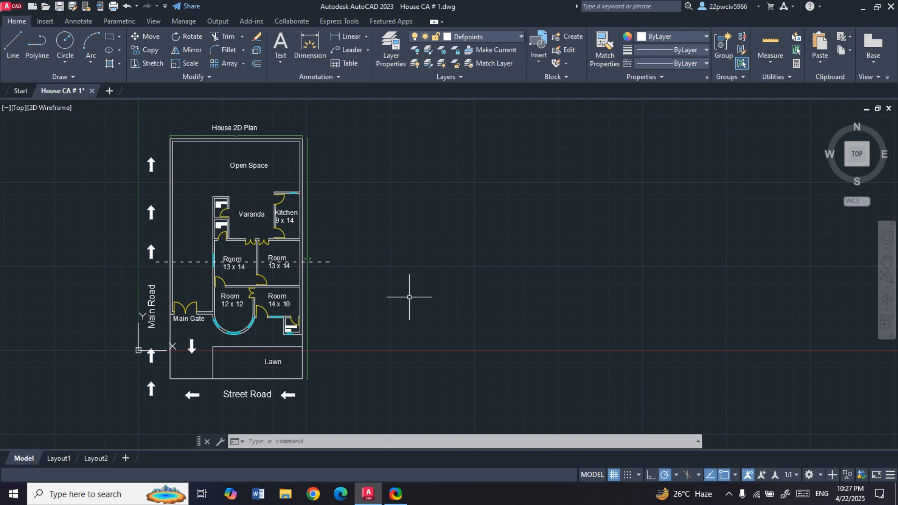
key("Return")
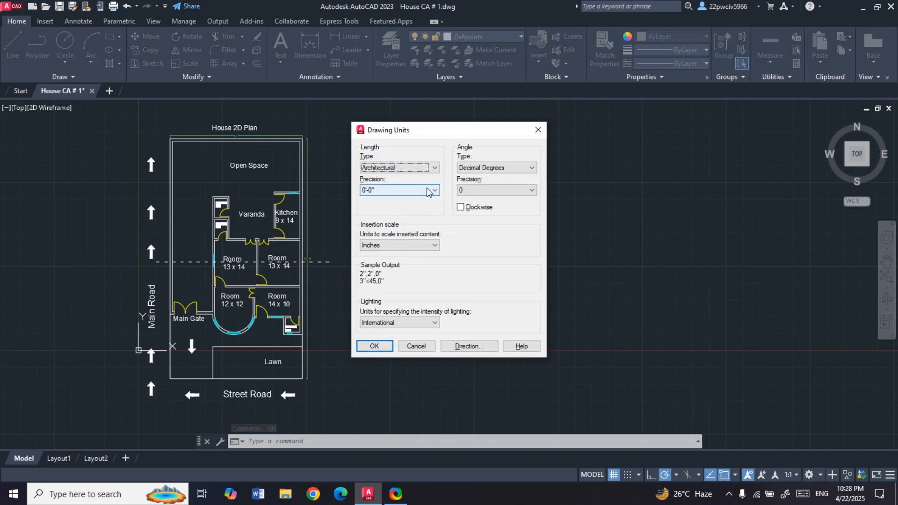
left_click(374, 346)
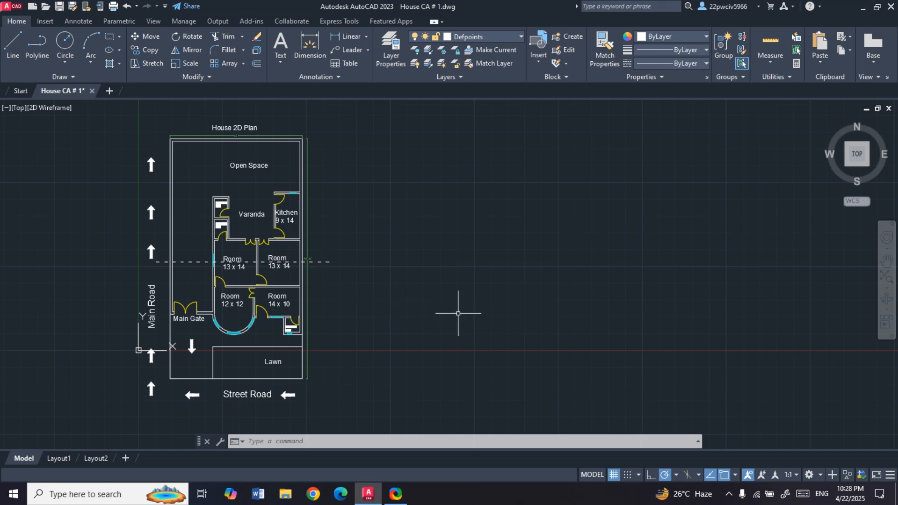
- Draw a 40.5' horizontal baseline in the empty area beside the house plan, using the relative offset 40.5',0
type("l")
key("Return")
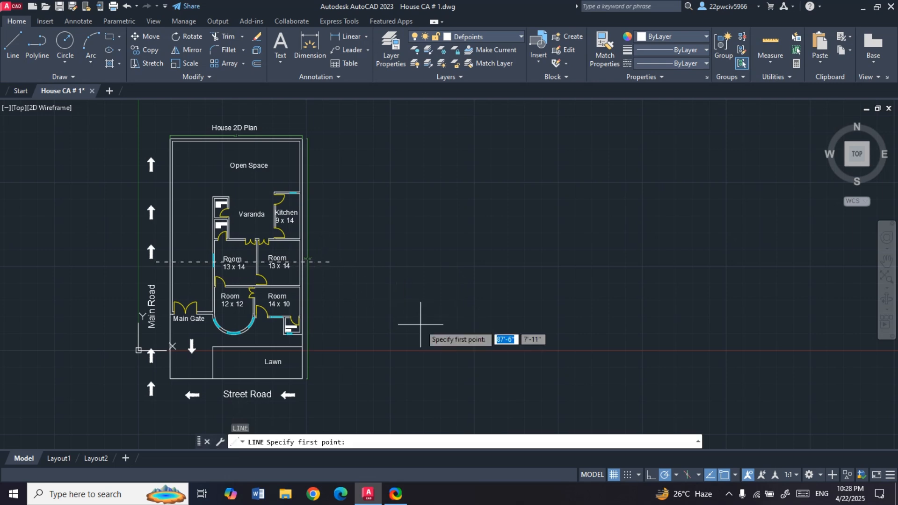
left_click(394, 335)
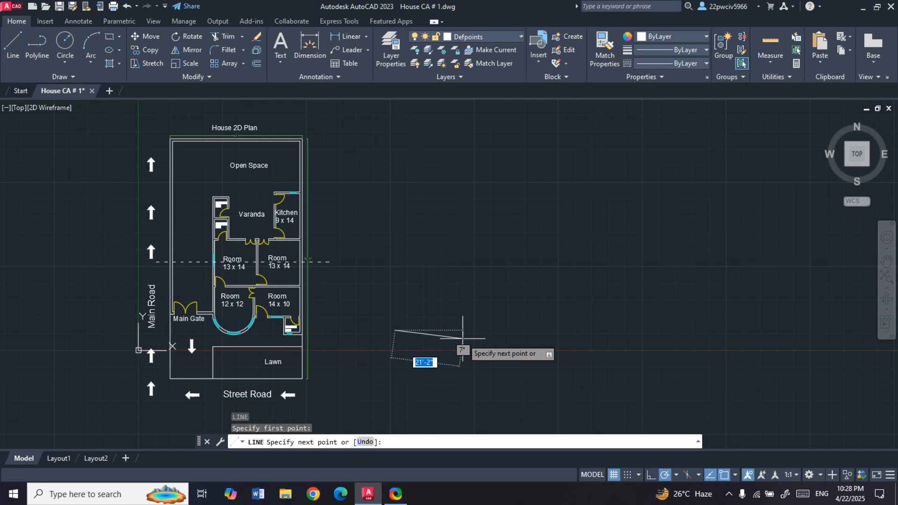
key("F8")
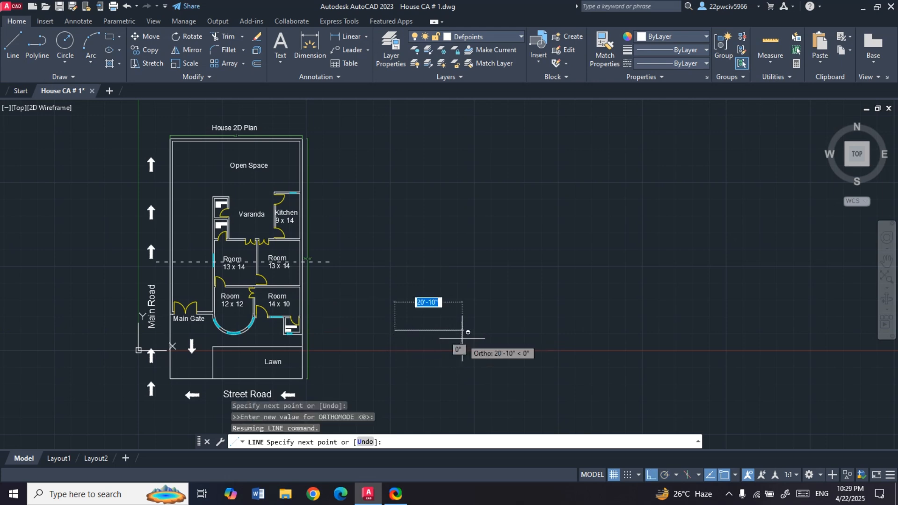
key("F8")
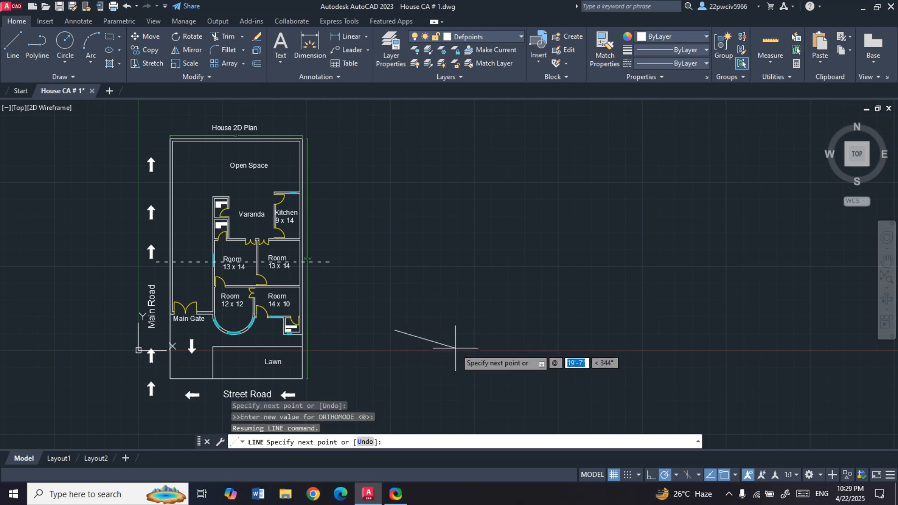
type("0.5'")
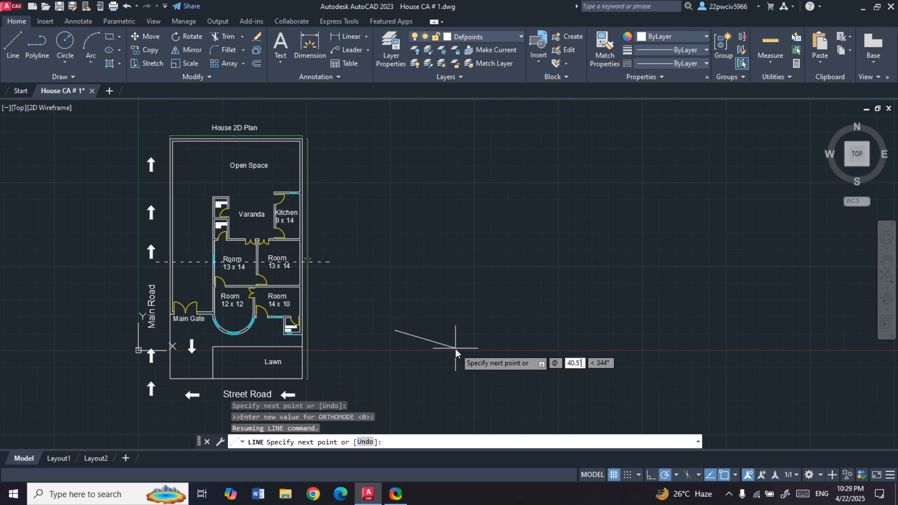
key("Tab")
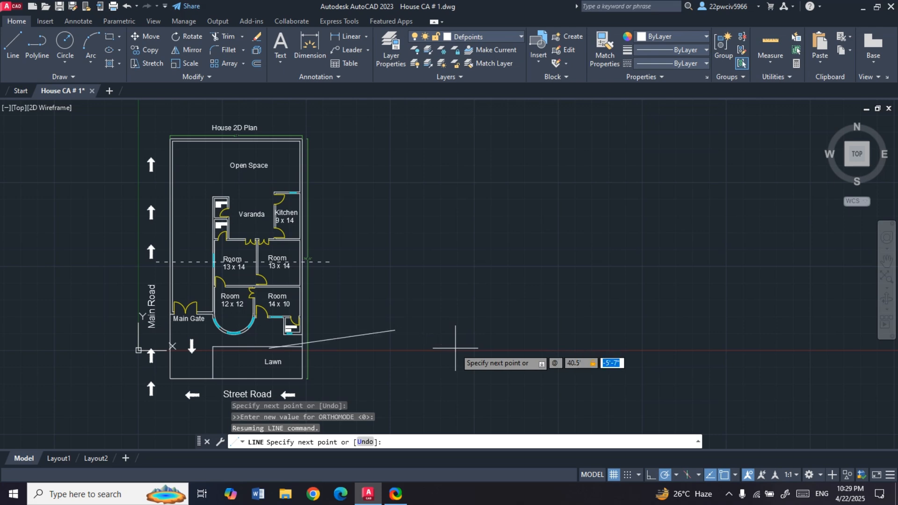
type("0")
key("Return")
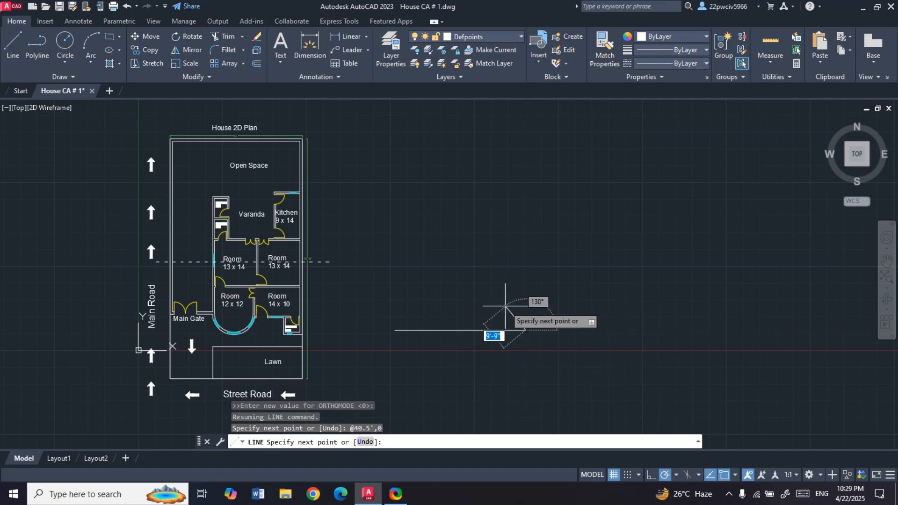
- Continue with a vertical line 12' up from the baseline's far end, using the relative offset 0,12'
type("@")
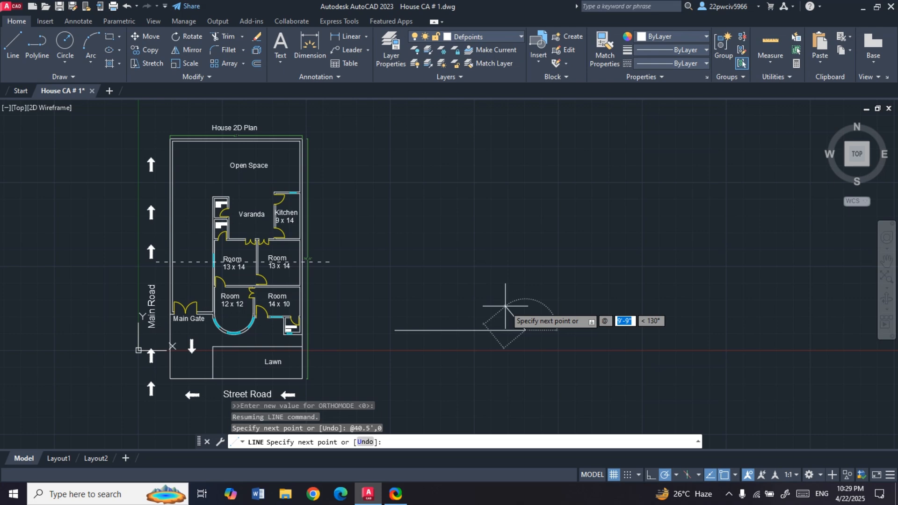
type("0,12'")
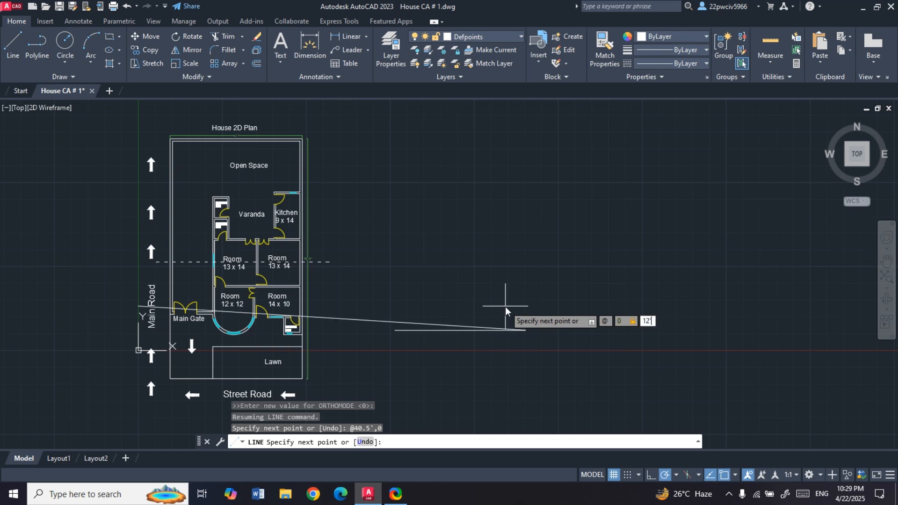
key("Return")
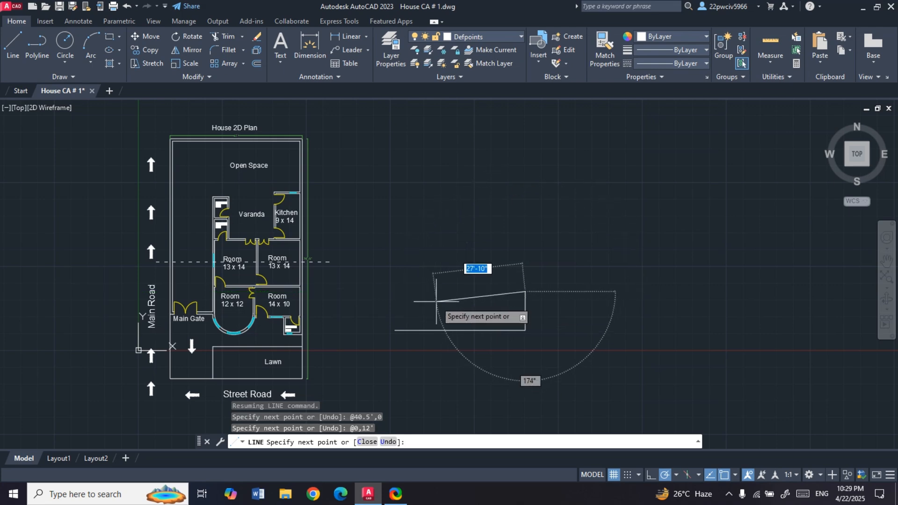
- Complete the rectangle with a -40.5',0 line along its upper edge and a closing line down to the starting point
key("F8")
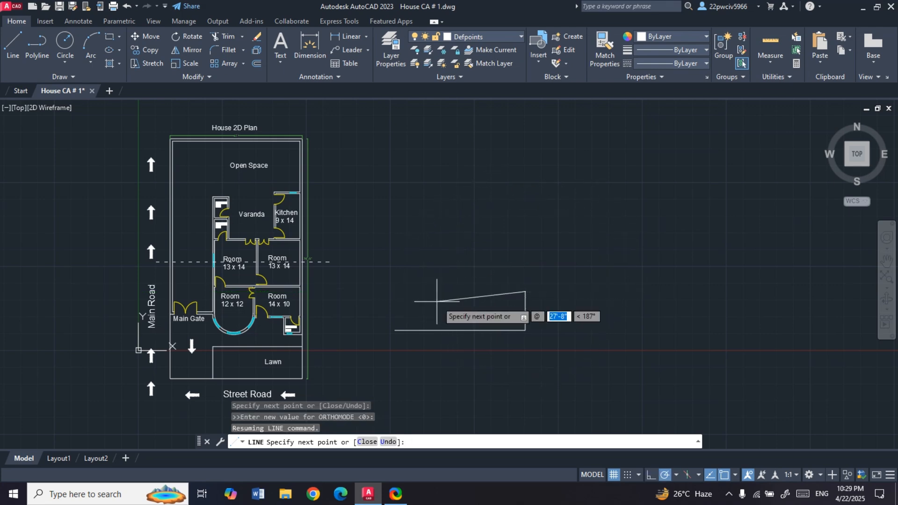
type("40.5")
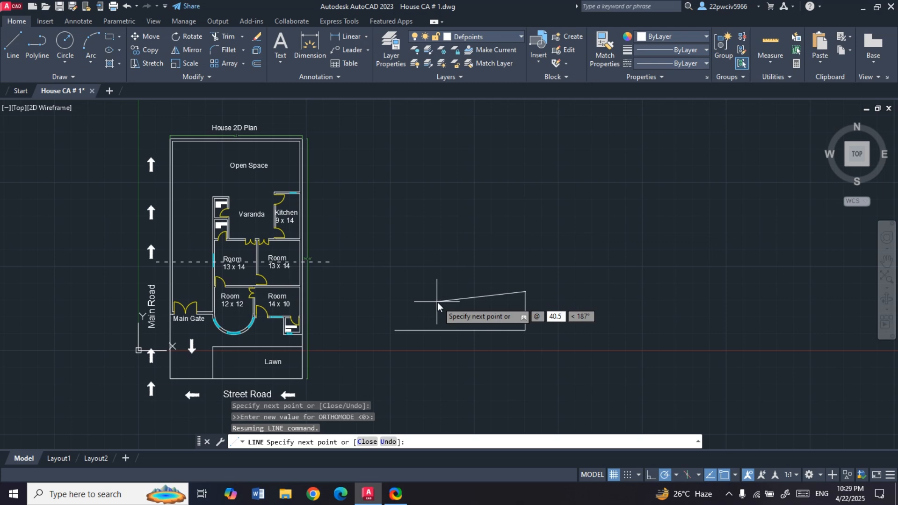
type("'")
key("Left")
key("Left")
key("Left")
type("-")
key("Tab")
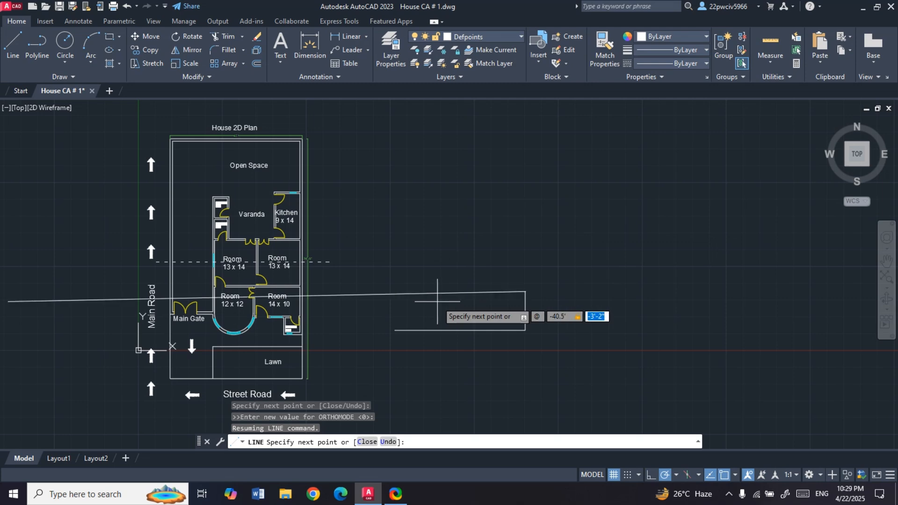
type("0")
key("Return")
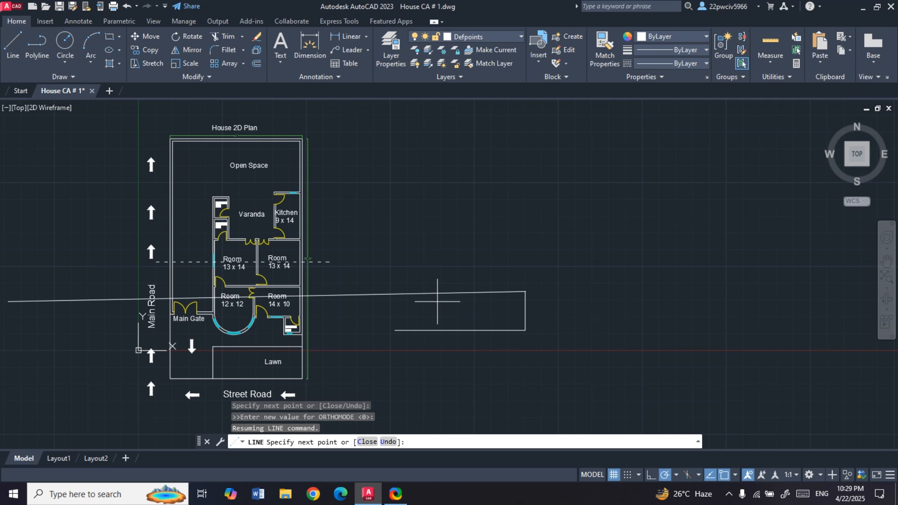
left_click(395, 330)
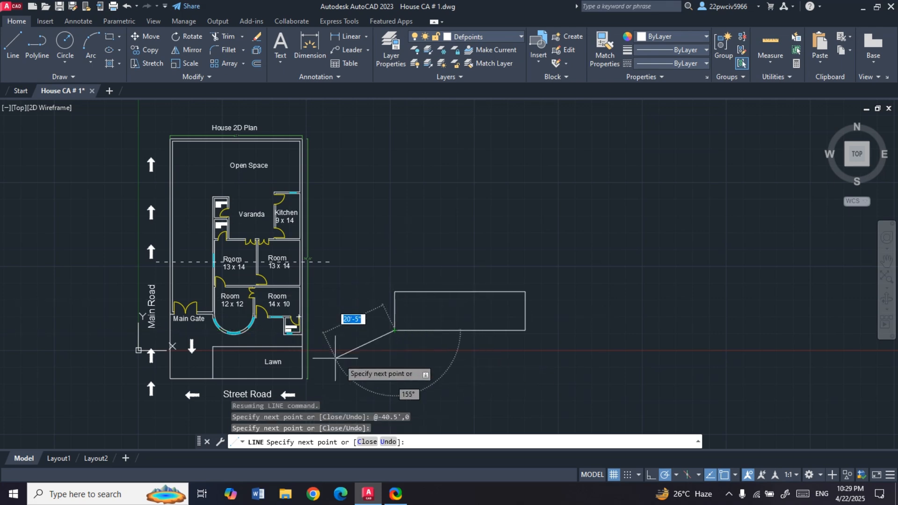
key("Escape")
- Measure the thickness of the plan's outer wall on the Main Road side with the DIM command
scroll(258, 274, "up", 2)
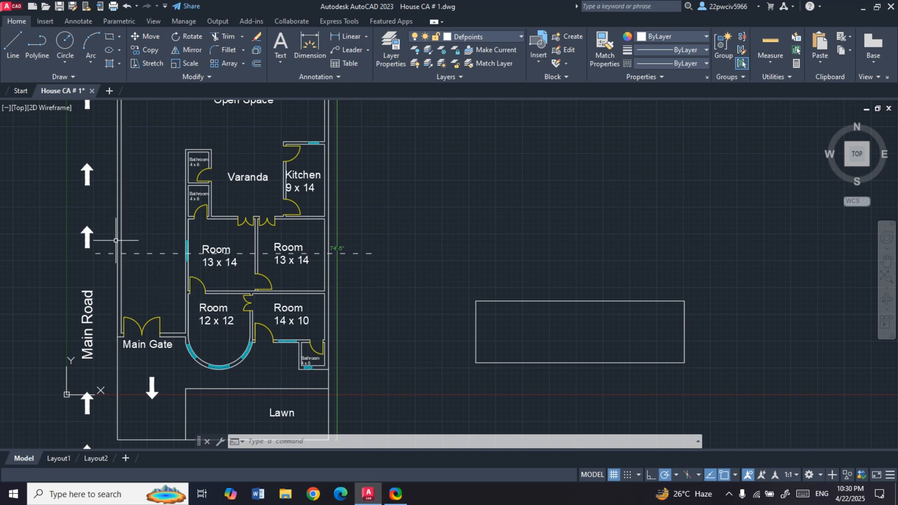
scroll(119, 241, "up", 4)
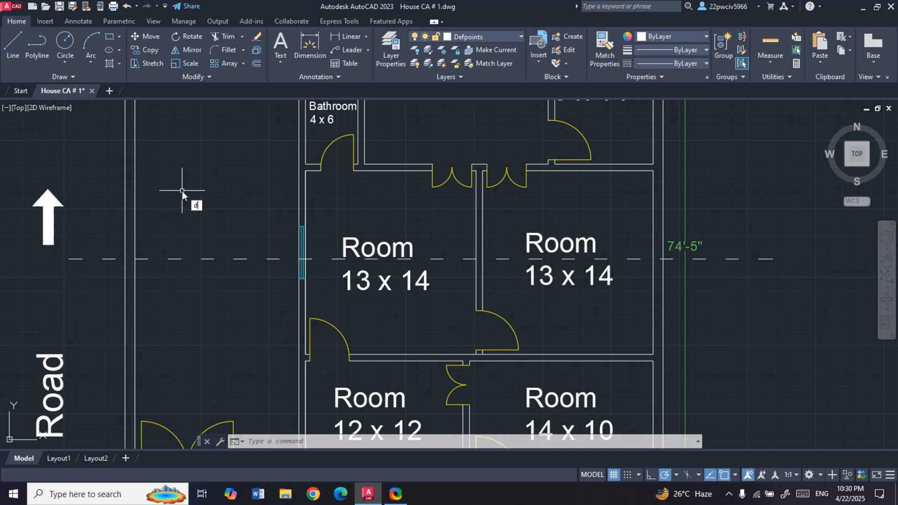
type("im")
key("Return")
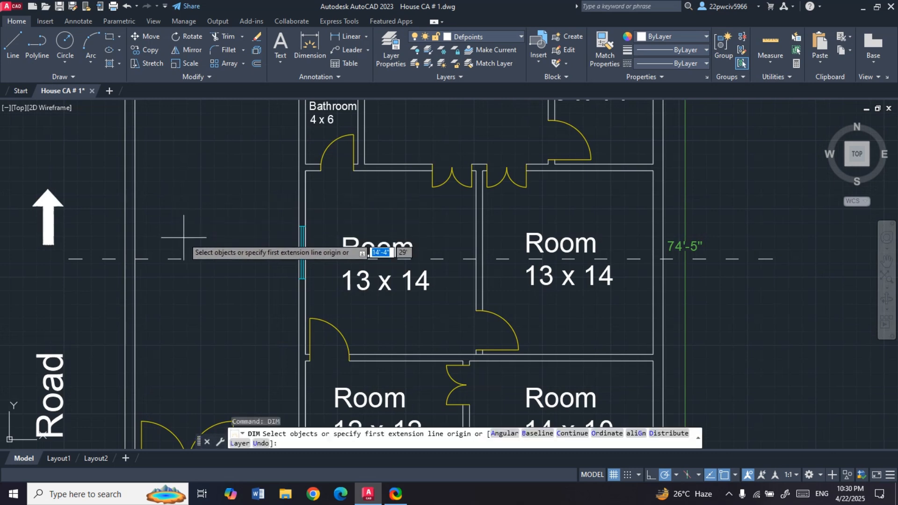
key("Return")
left_click(125, 243)
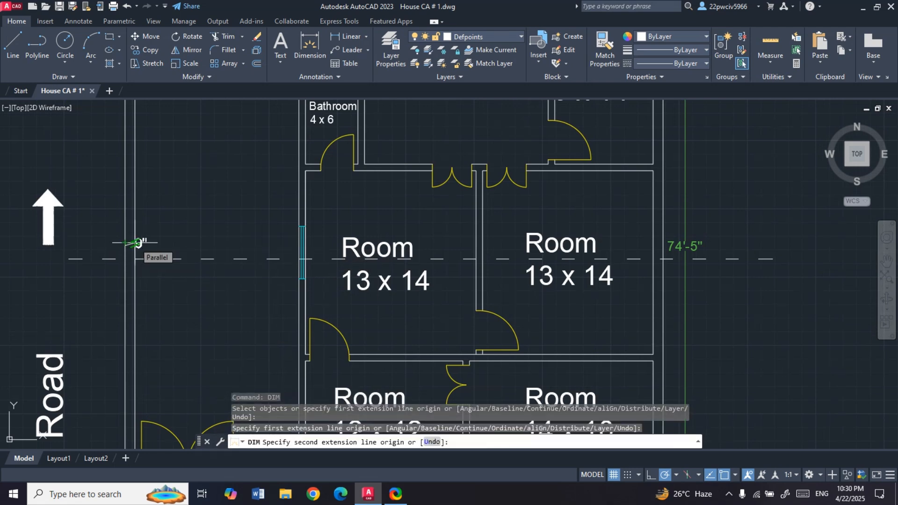
- Offset the rectangle's left edge 9" inward
scroll(137, 243, "up", 4)
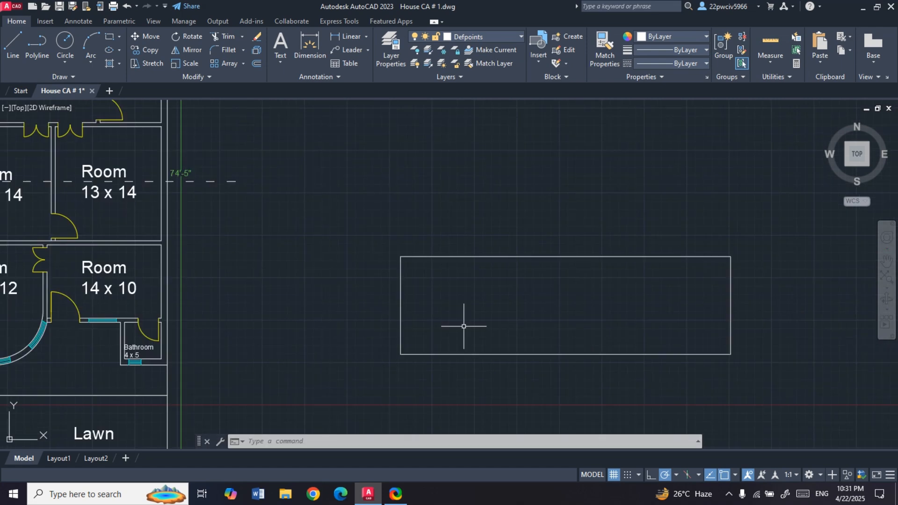
type("o")
key("Return")
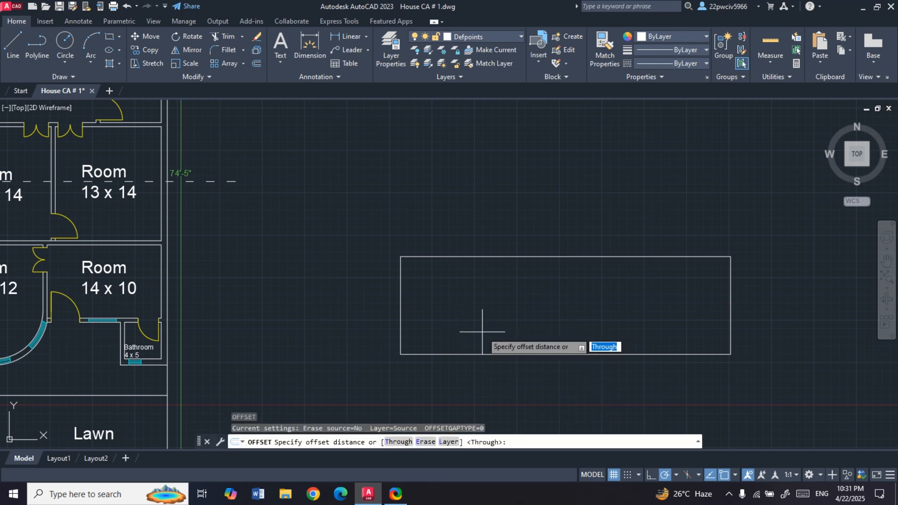
type("9\"")
key("Return")
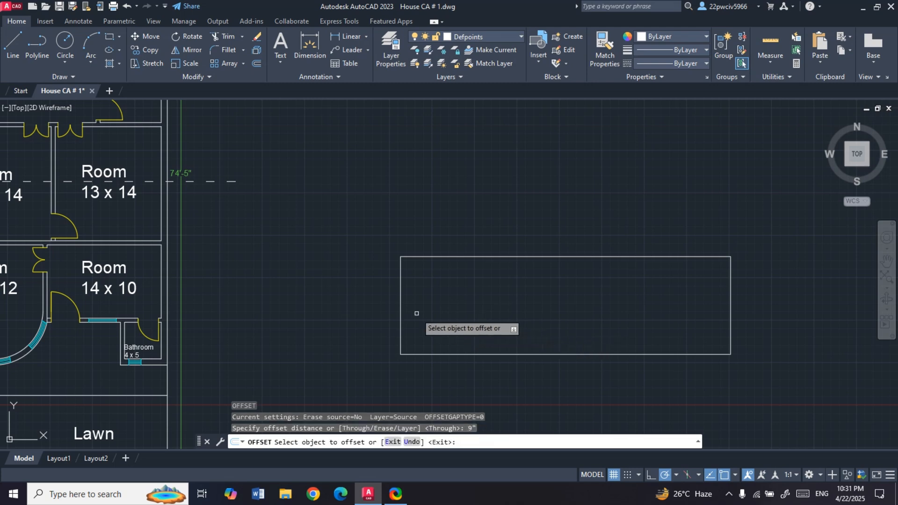
left_click(399, 314)
left_click(403, 317)
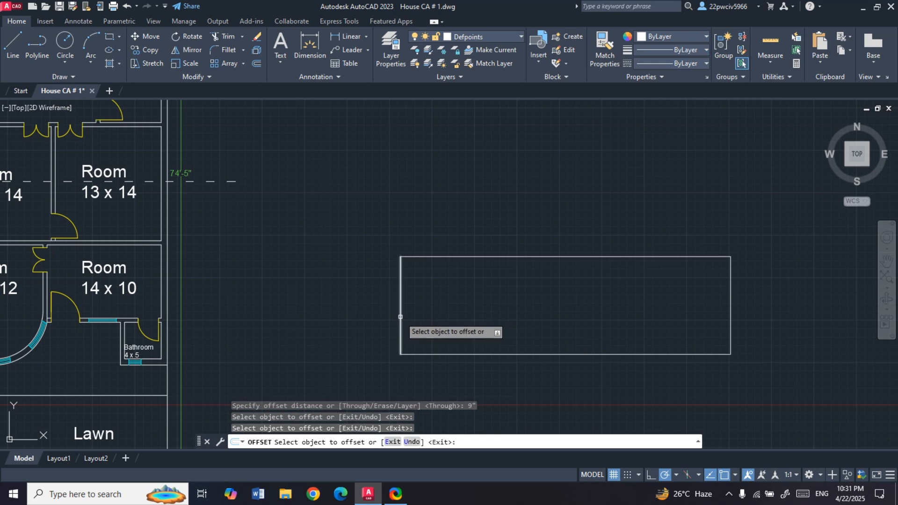
left_click(400, 317)
left_click(423, 314)
scroll(471, 313, "down", 2)
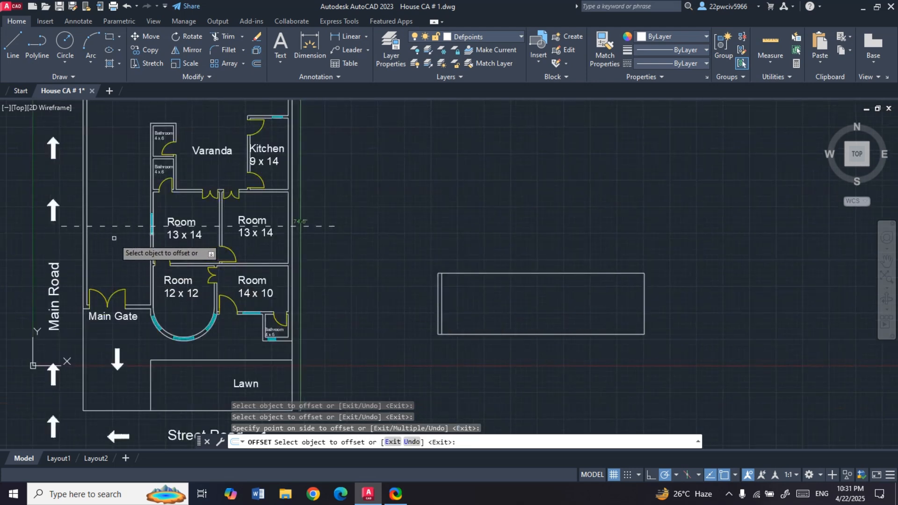
key("Escape")
- Measure the clear width between the outer wall and the room wall at the Main Gate with the DIM command
scroll(86, 230, "up", 4)
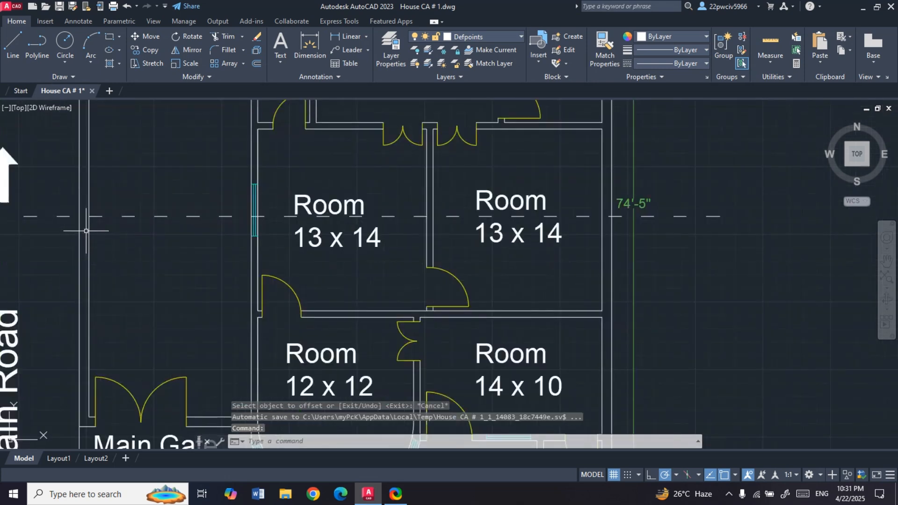
type("dim")
key("Return")
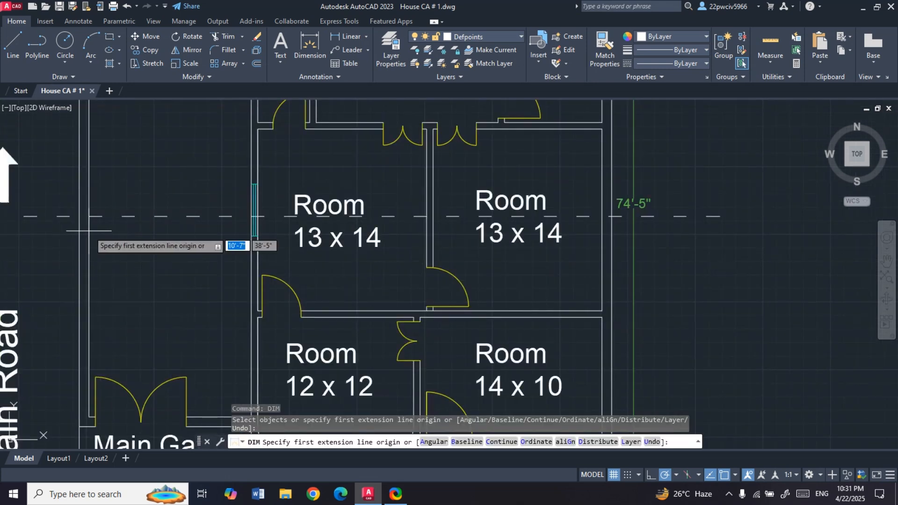
key("Return")
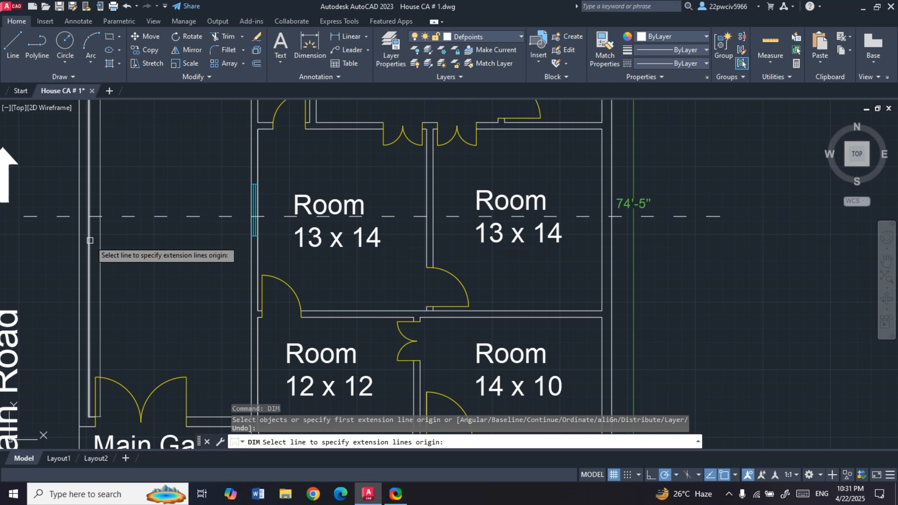
key("Escape")
scroll(89, 360, "down", 3)
scroll(120, 383, "up", 6)
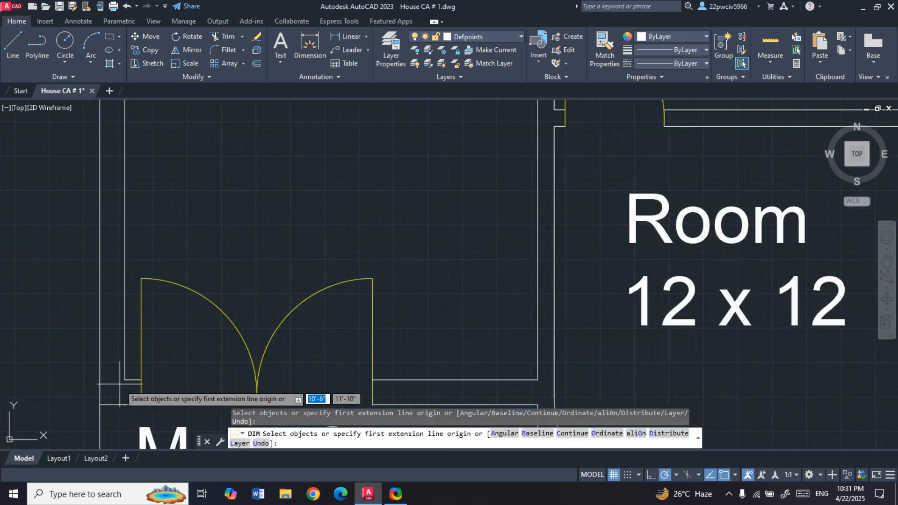
left_click(125, 380)
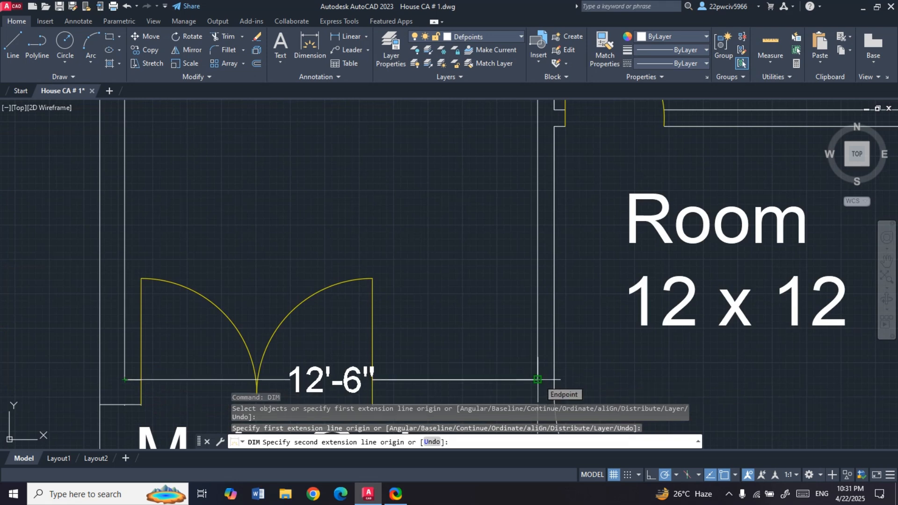
key("Escape")
scroll(204, 294, "down", 2)
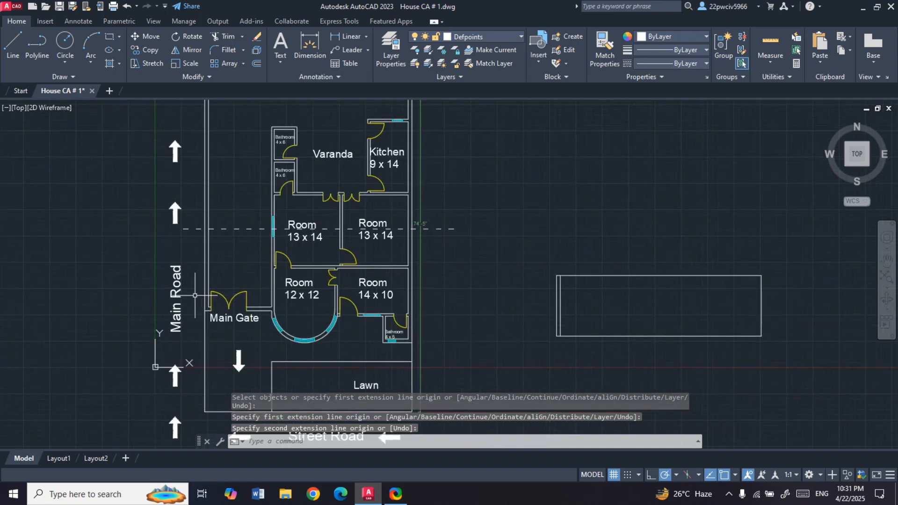
- Offset the inner line of the rectangle's left wall 12'6" to the right
scroll(411, 300, "down", 2)
scroll(411, 297, "up", 6)
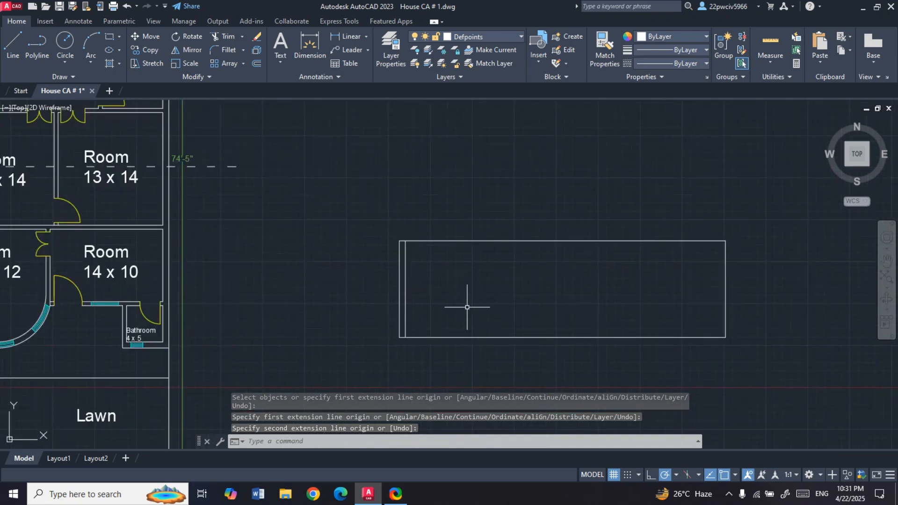
key("Escape")
type("o")
key("space")
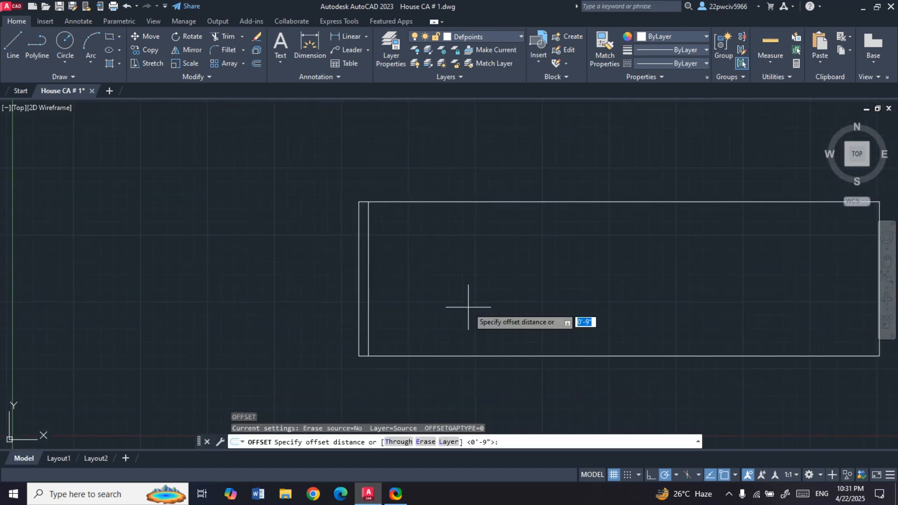
type("12'6\"")
key("Return")
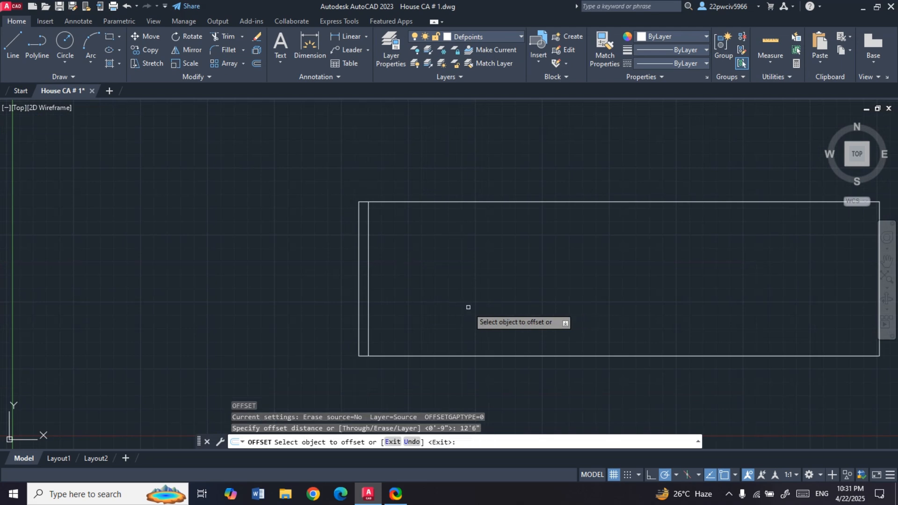
left_click(367, 293)
left_click(541, 290)
scroll(547, 293, "down", 4)
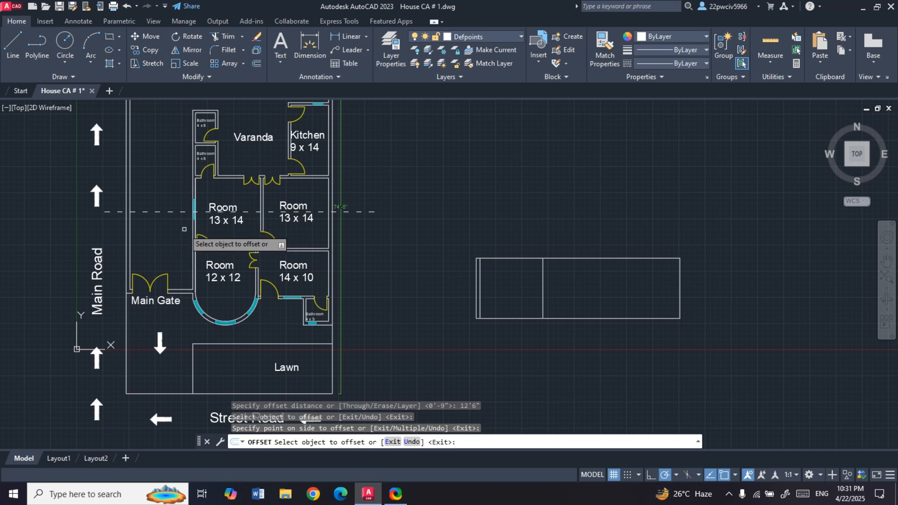
key("Escape")
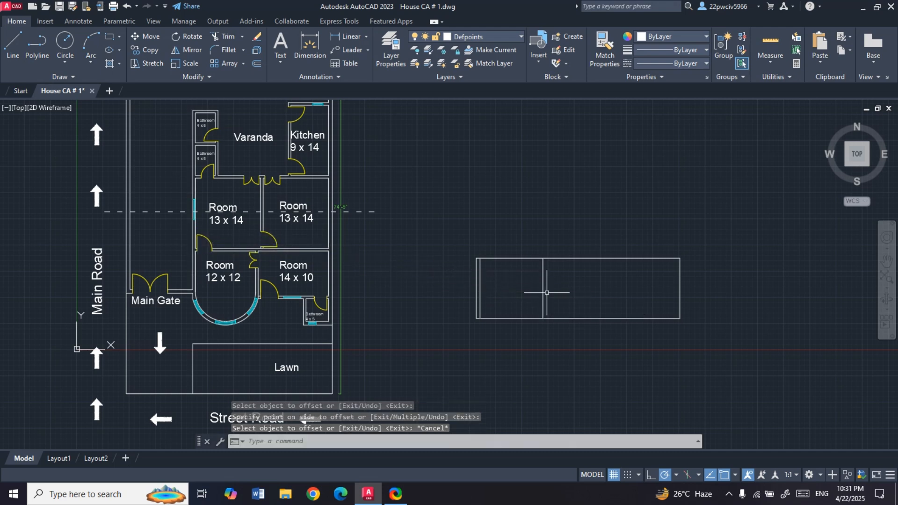
- Offset the new vertical line 6" to the right to form the first interior wall
key("Return")
scroll(547, 292, "up", 2)
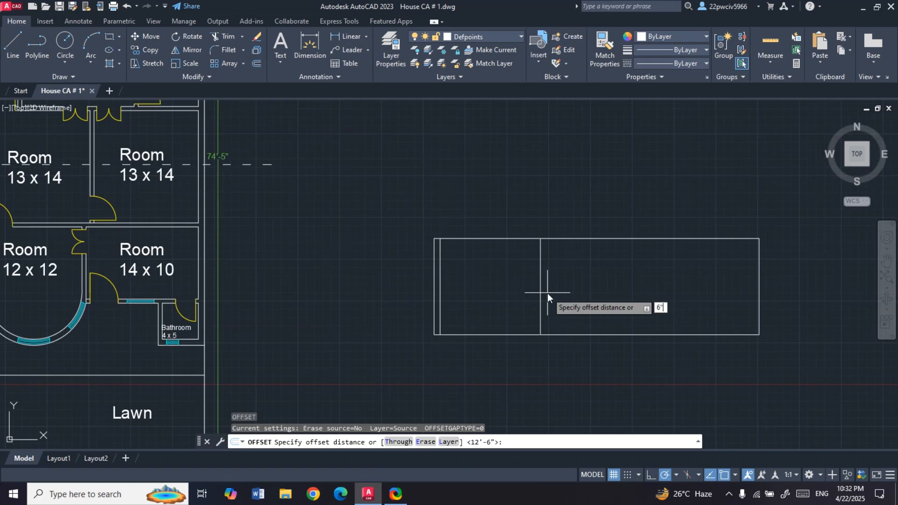
key("Return")
left_click(540, 293)
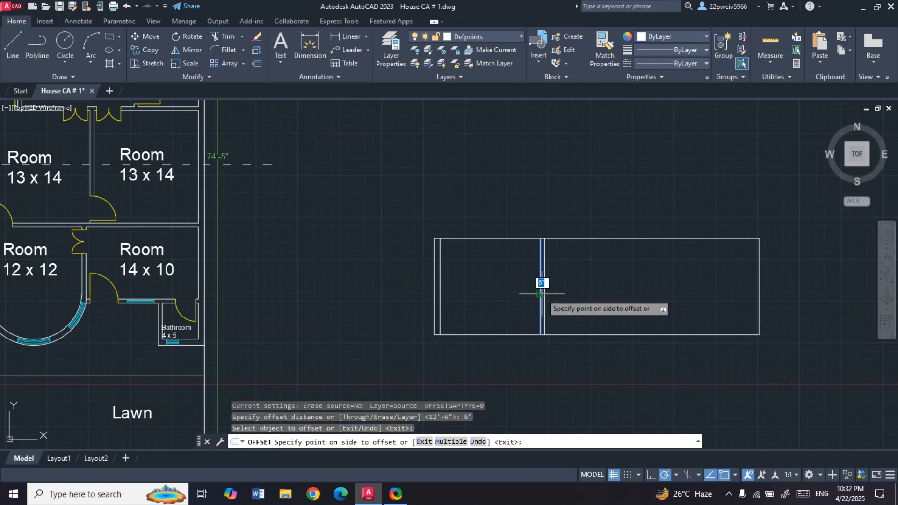
left_click(565, 295)
scroll(565, 295, "down", 2)
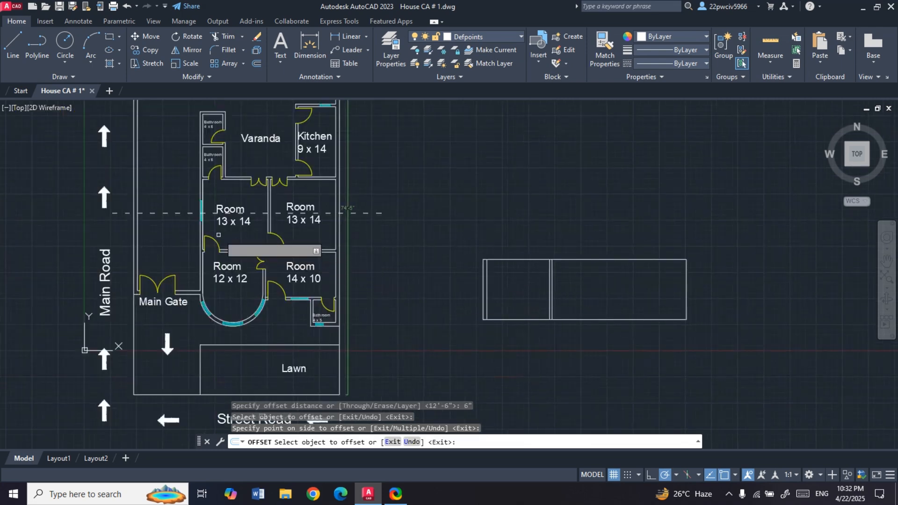
- Offset the right face of the first interior wall 13' to the right for the width of the 13 x 14 room
left_click(243, 218)
scroll(242, 218, "up", 3)
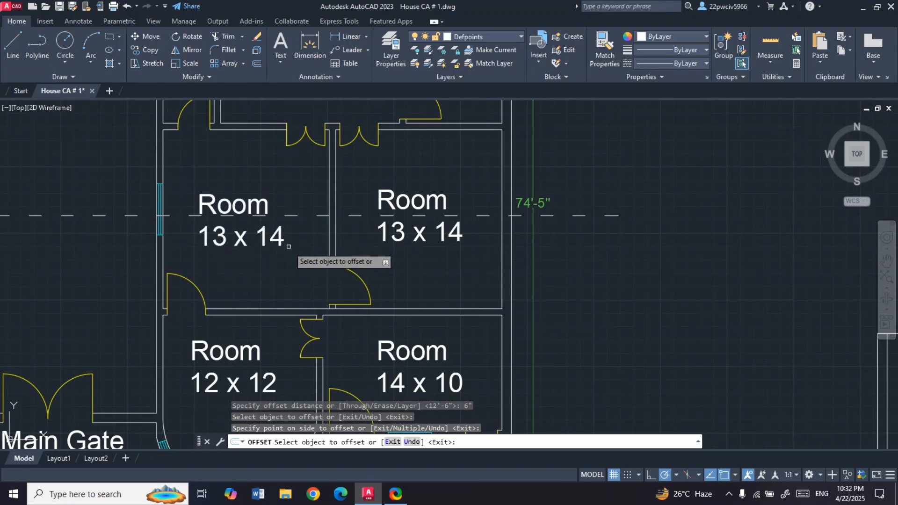
left_click(218, 215)
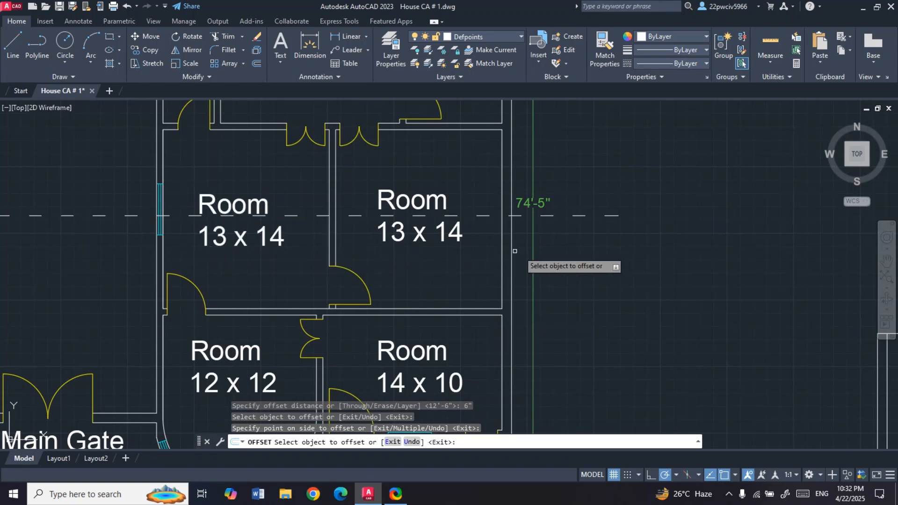
scroll(131, 249, "down", 4)
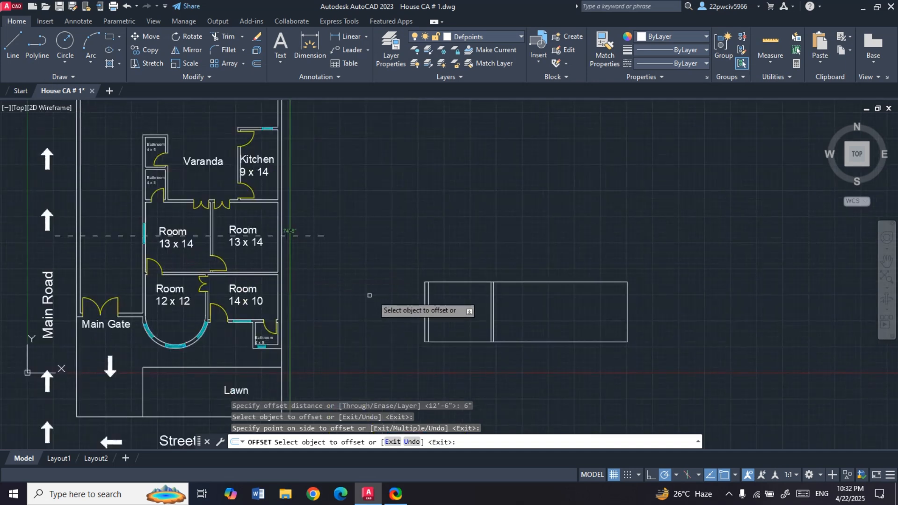
scroll(514, 315, "up", 2)
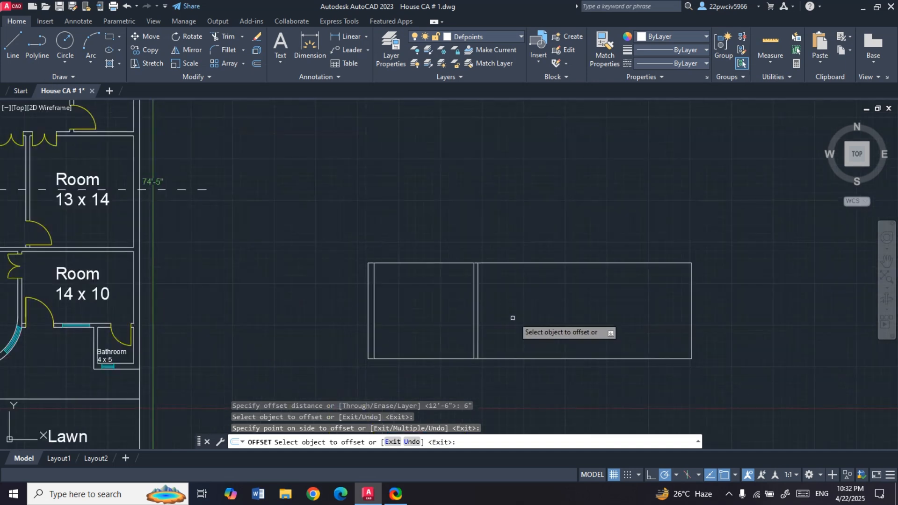
key("Escape")
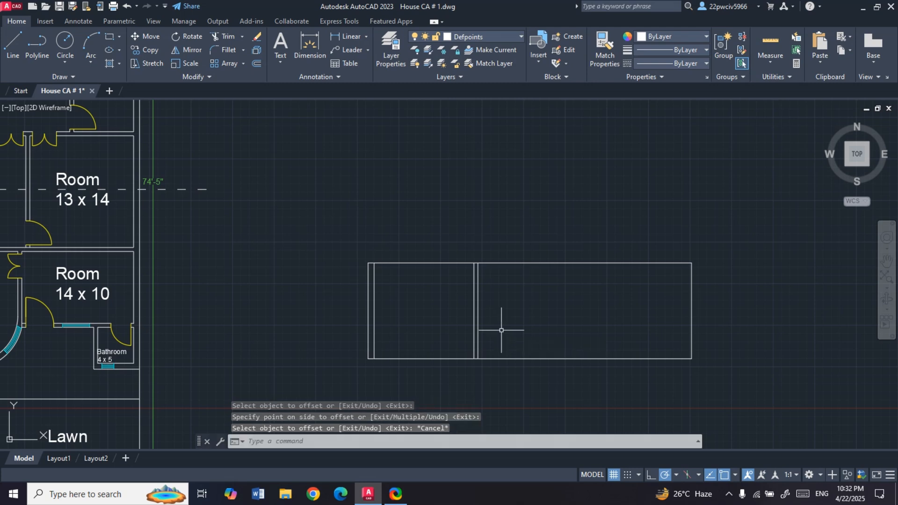
key("Return")
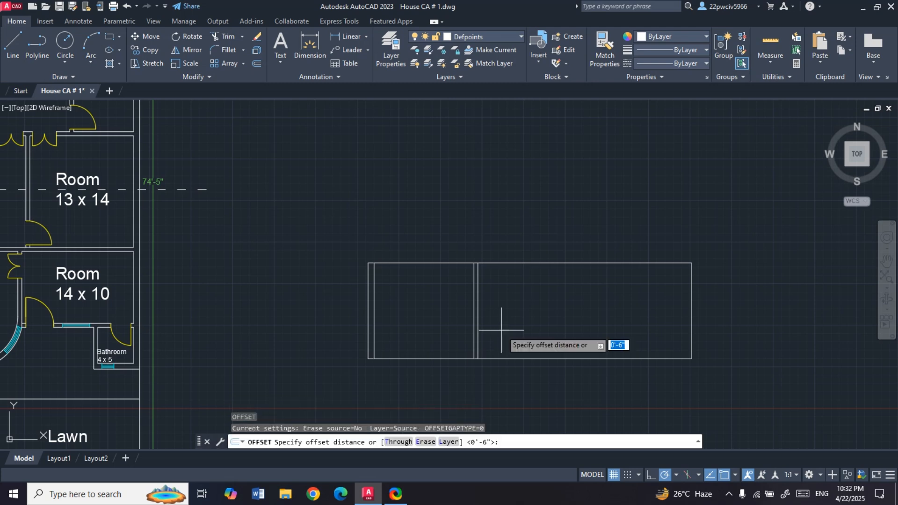
type("13'")
key("Return")
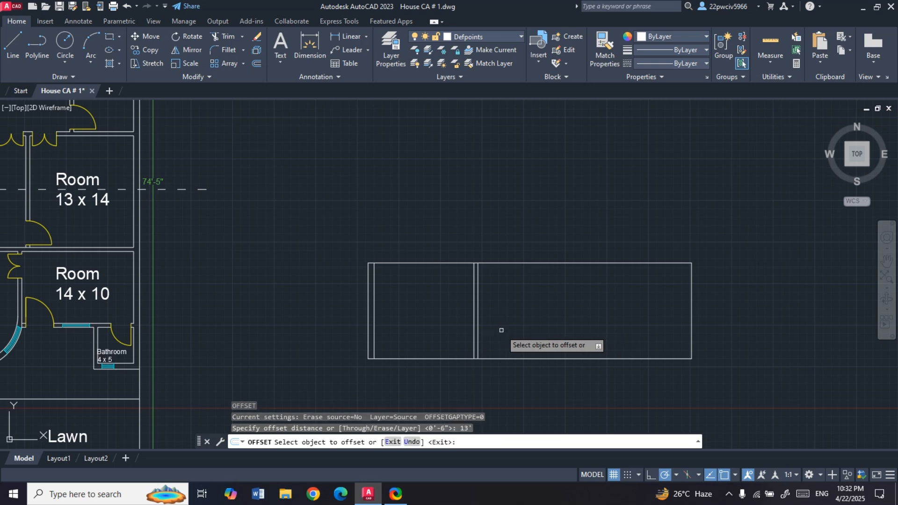
left_click(478, 329)
left_click(596, 322)
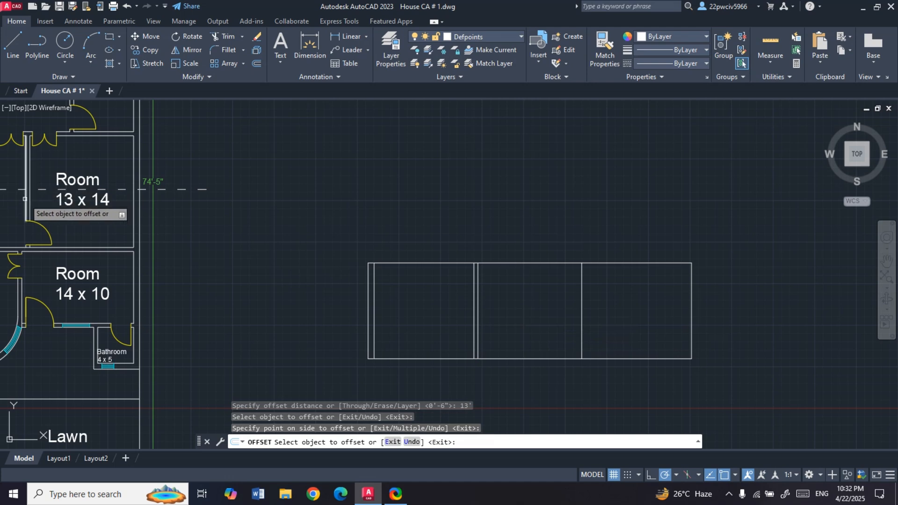
key("Return")
- Give the second interior wall its thickness by offsetting its line 6" to the right
key("Return")
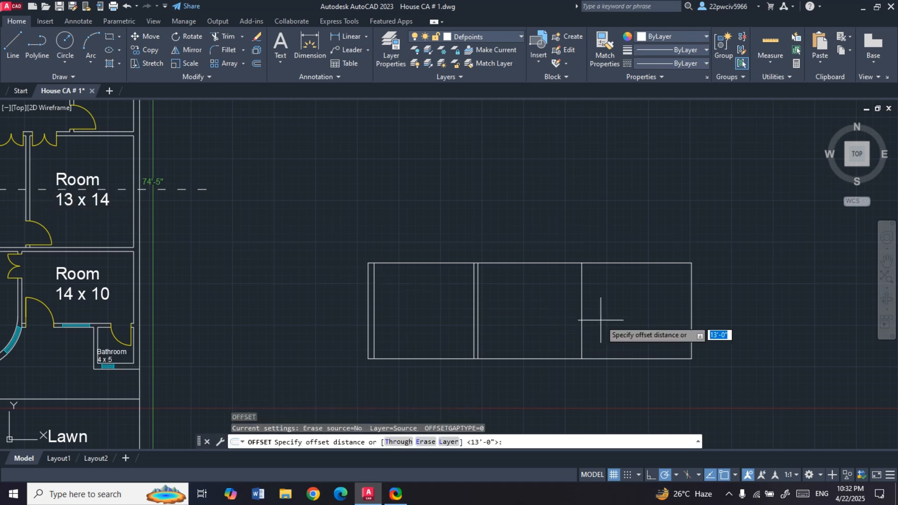
type("6")
key("Return")
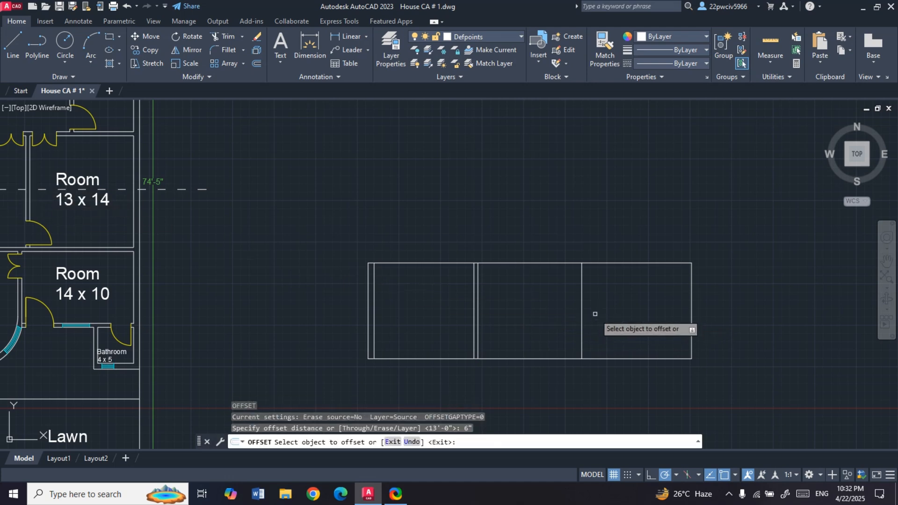
left_click(583, 318)
left_click(608, 315)
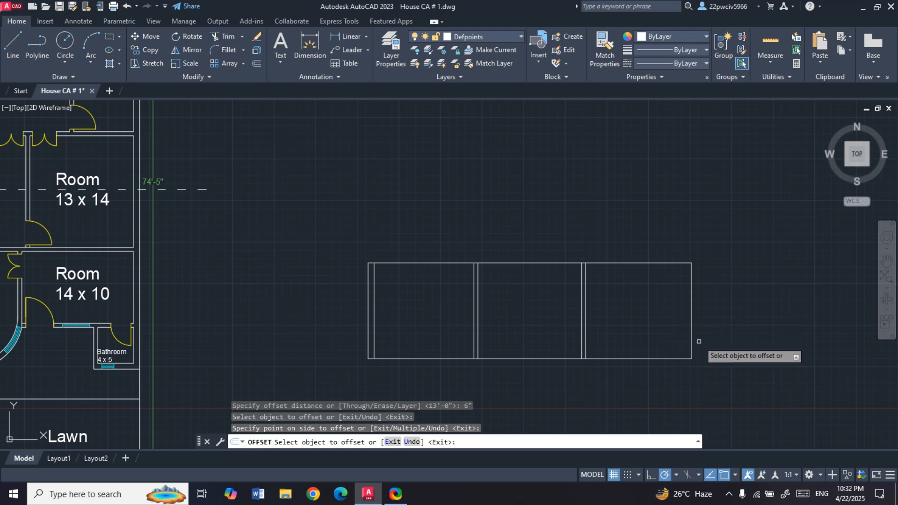
key("Escape")
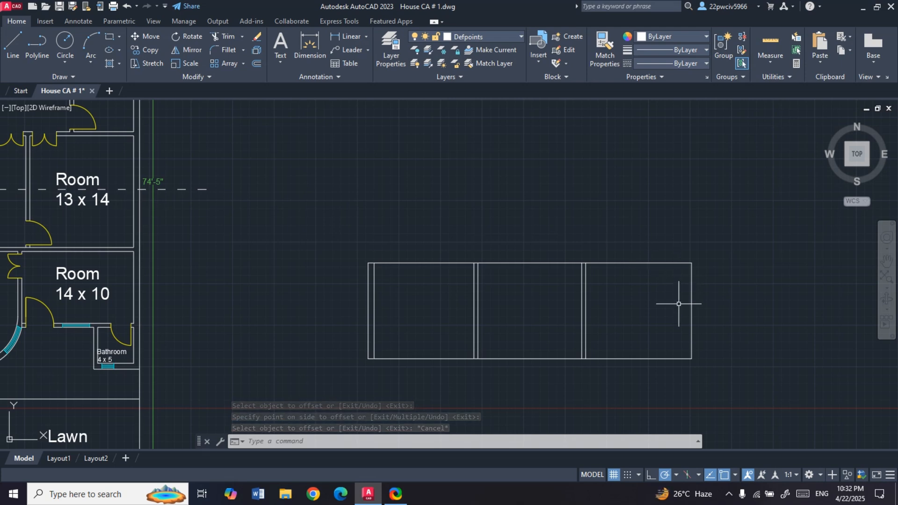
- Offset the rectangle's right edge 9" inward to form the far outer wall
type("o")
key("Return")
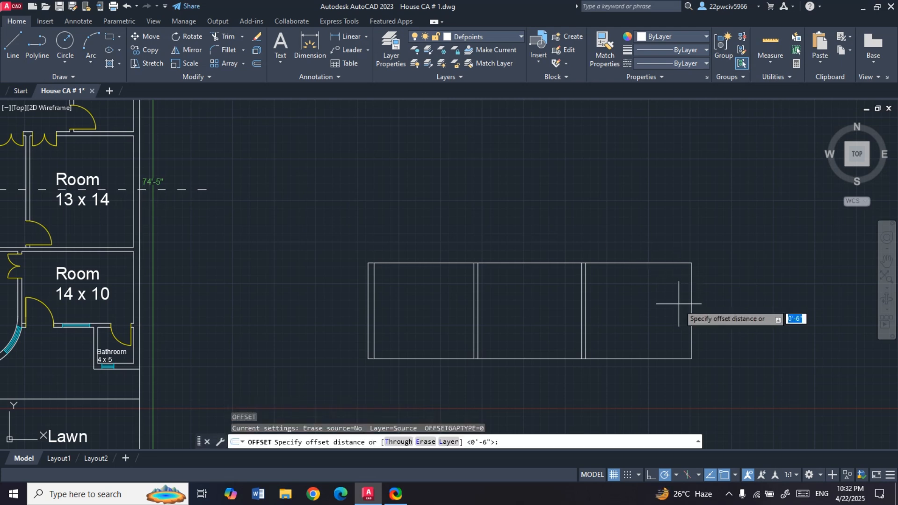
key("Return")
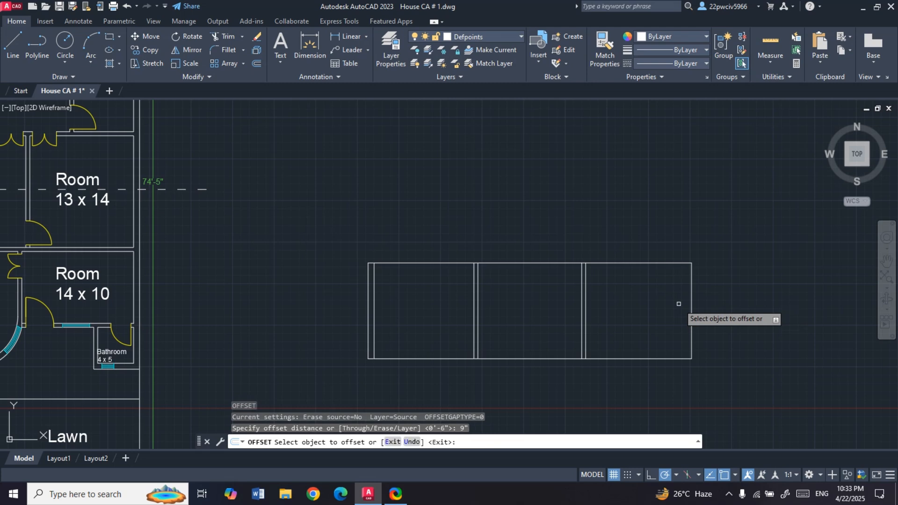
left_click(689, 311)
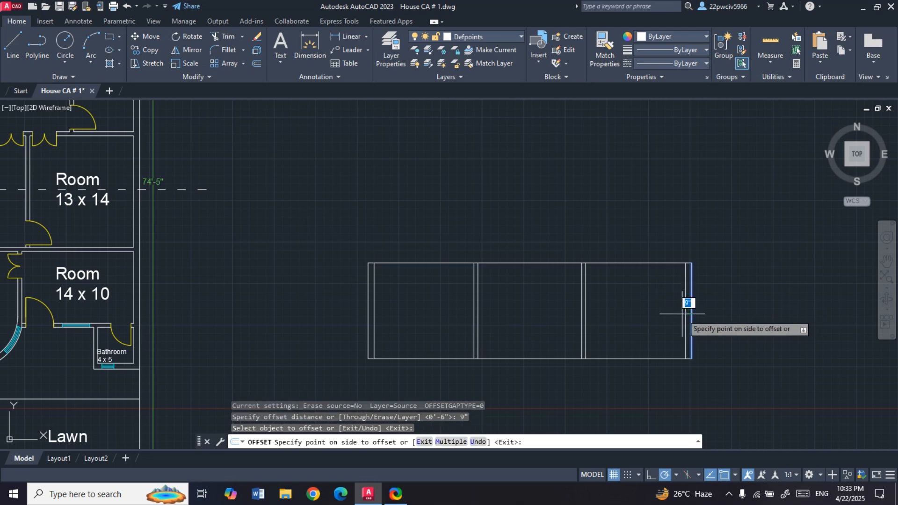
left_click(683, 313)
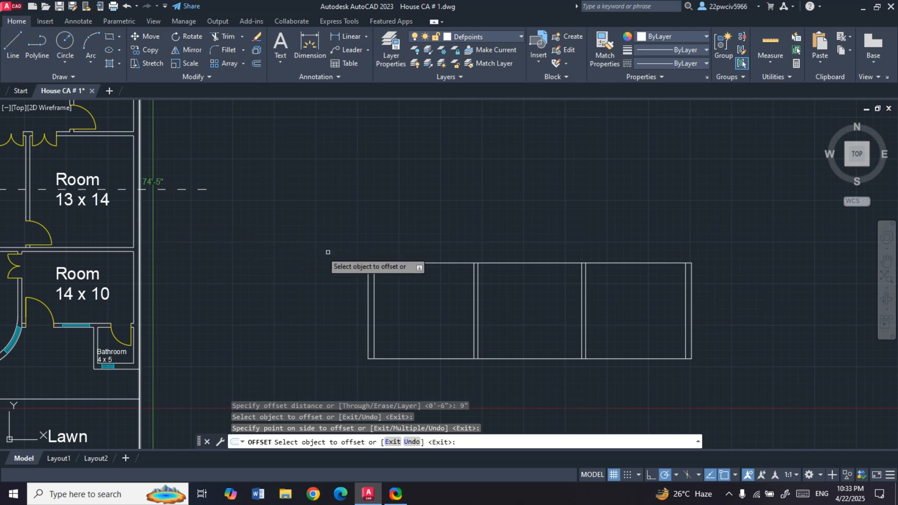
key("Escape")
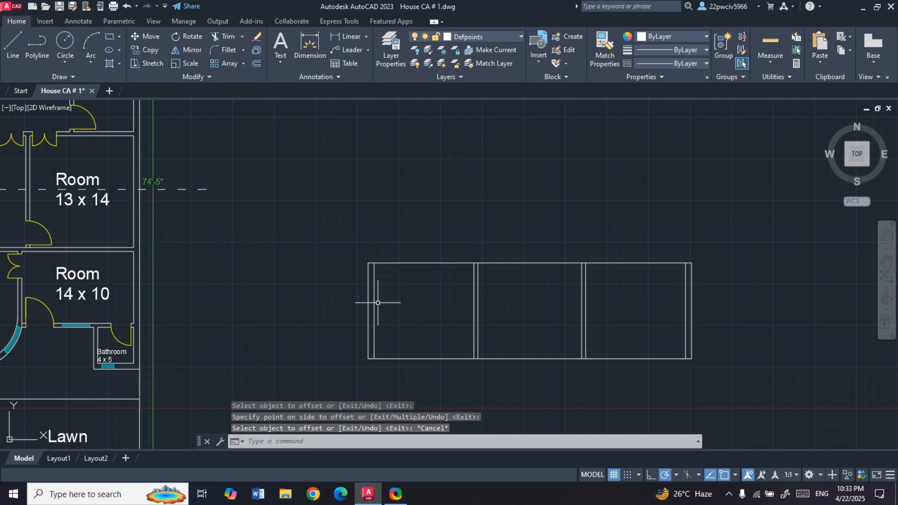
scroll(526, 293, "down", 2)
scroll(485, 298, "up", 2)
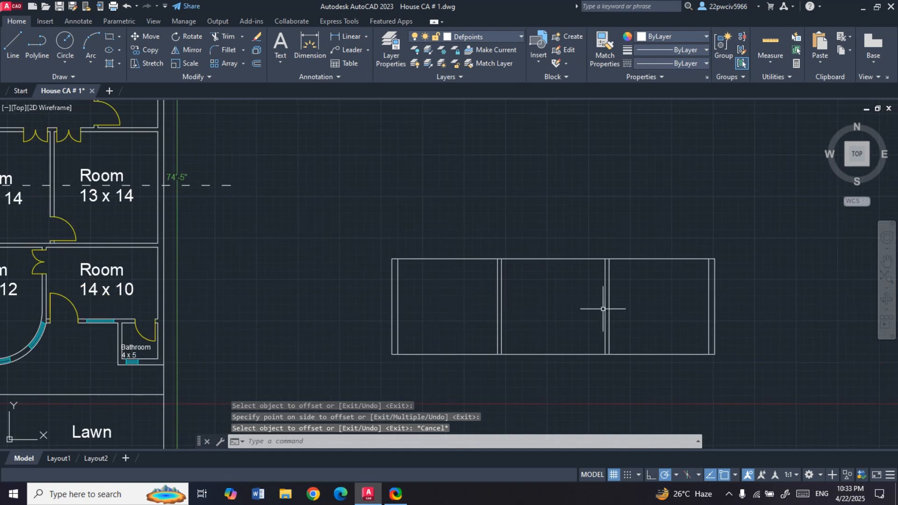
scroll(567, 299, "down", 2)
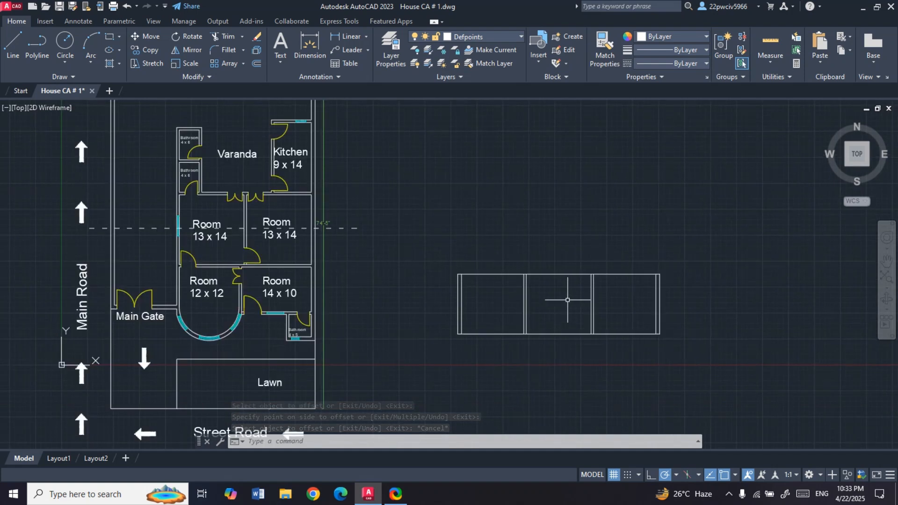
scroll(539, 308, "up", 2)
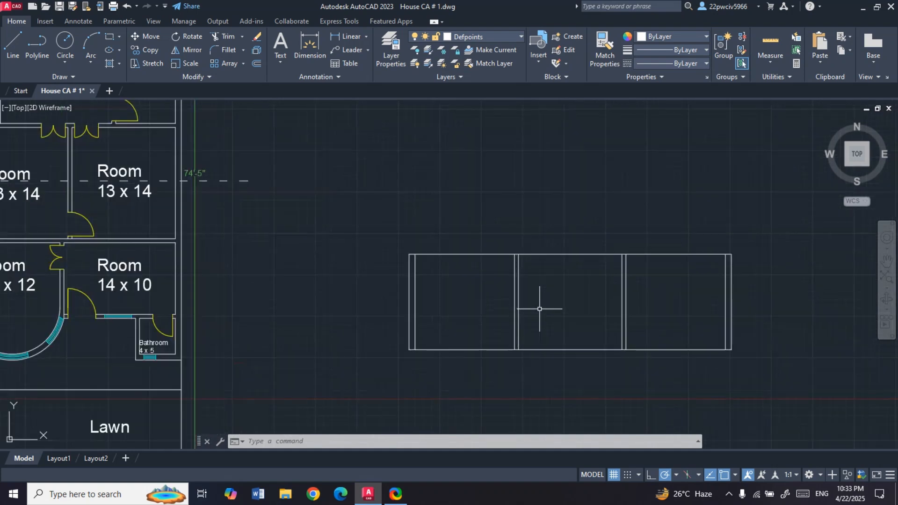
scroll(528, 308, "down", 1)
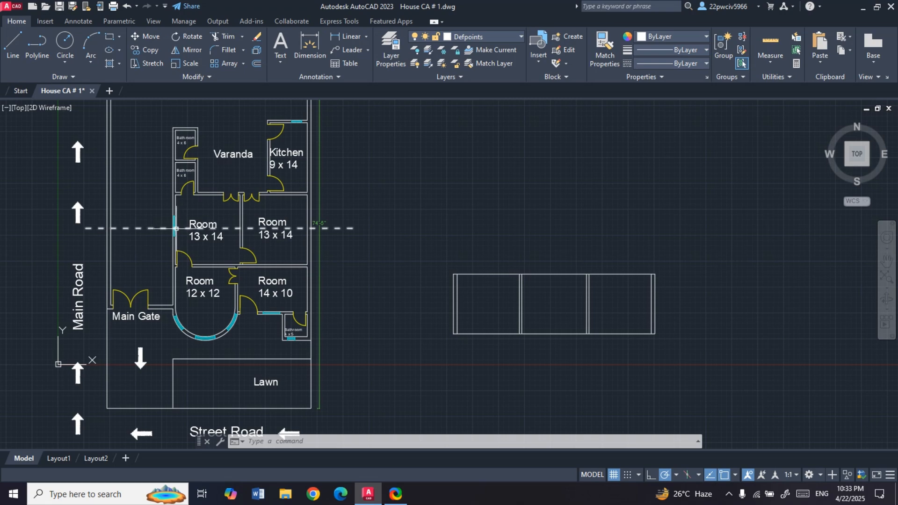
- Measure the distance from the left 13 x 14 room's upper-left inside corner to the near edge of the bathroom door
scroll(177, 197, "up", 2)
scroll(182, 185, "up", 1)
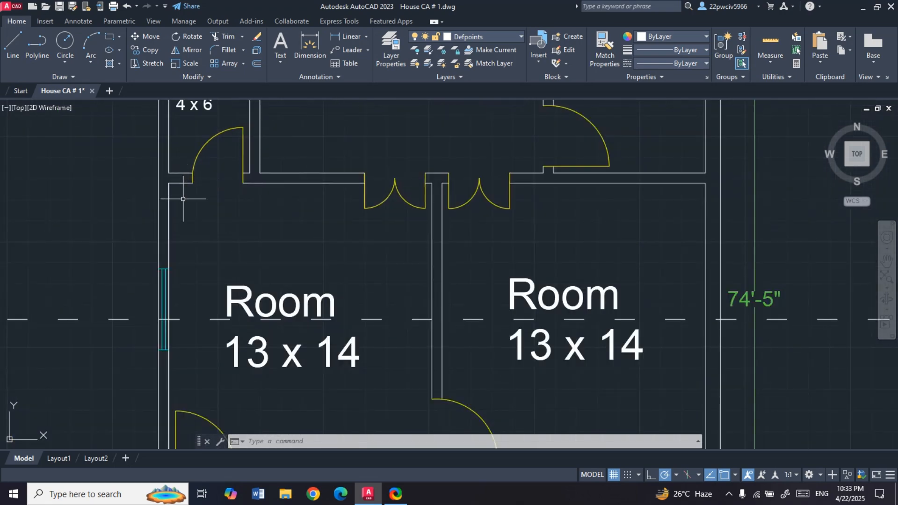
type("im")
key("Return")
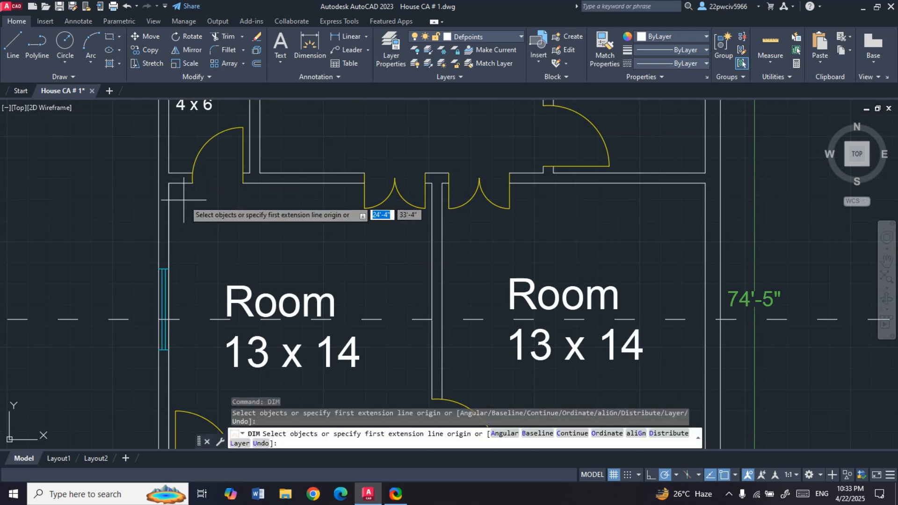
left_click(169, 183)
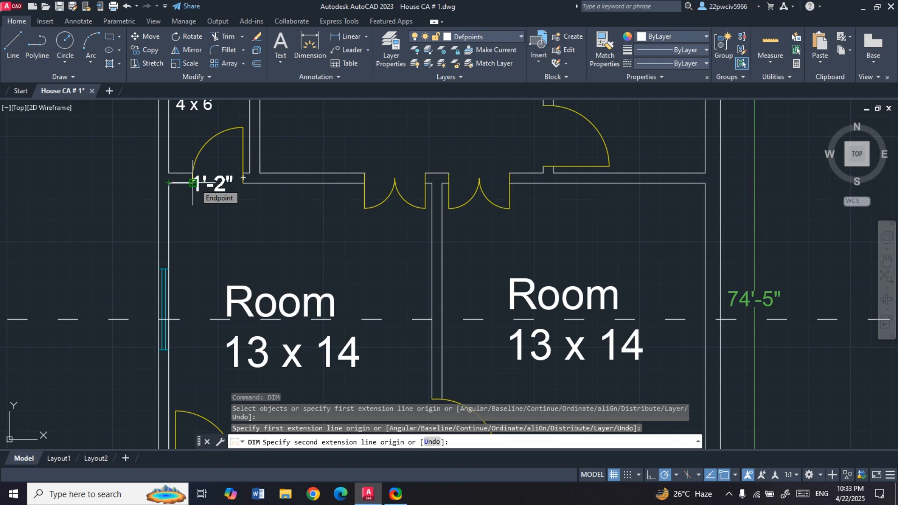
scroll(193, 183, "down", 2)
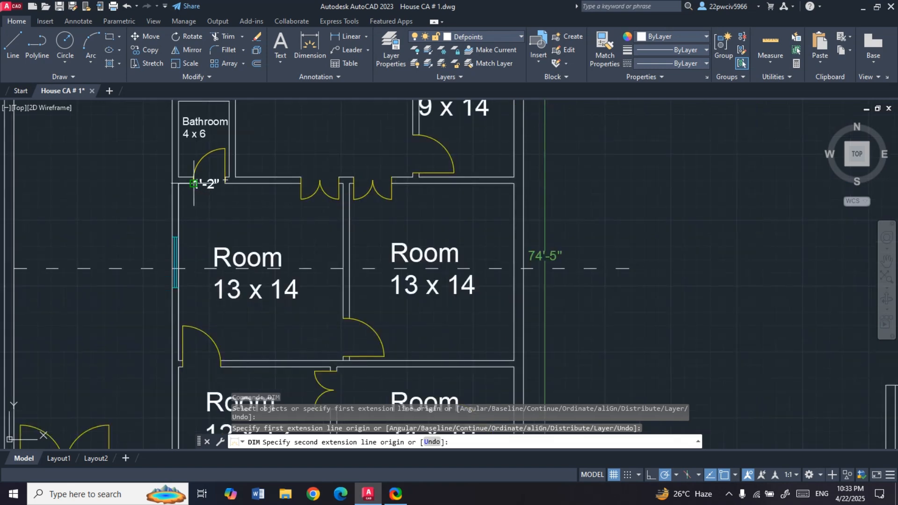
key("Escape")
- Measure the width of the bathroom door opening in the left 13 x 14 room's upper wall
key("Return")
scroll(190, 183, "up", 4)
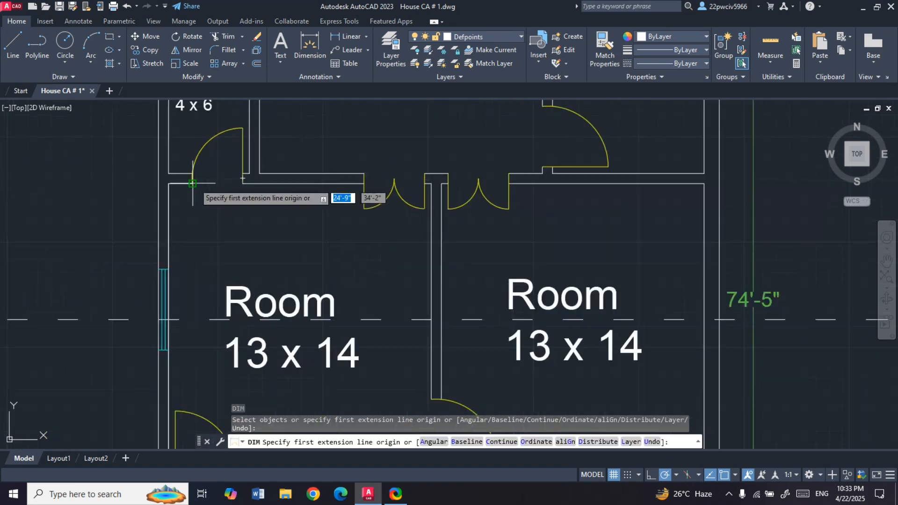
left_click(191, 183)
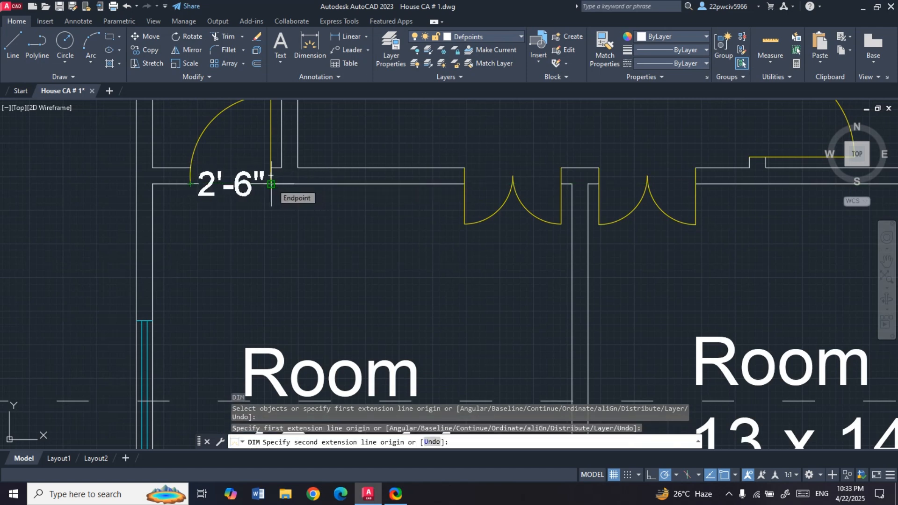
scroll(271, 183, "down", 2)
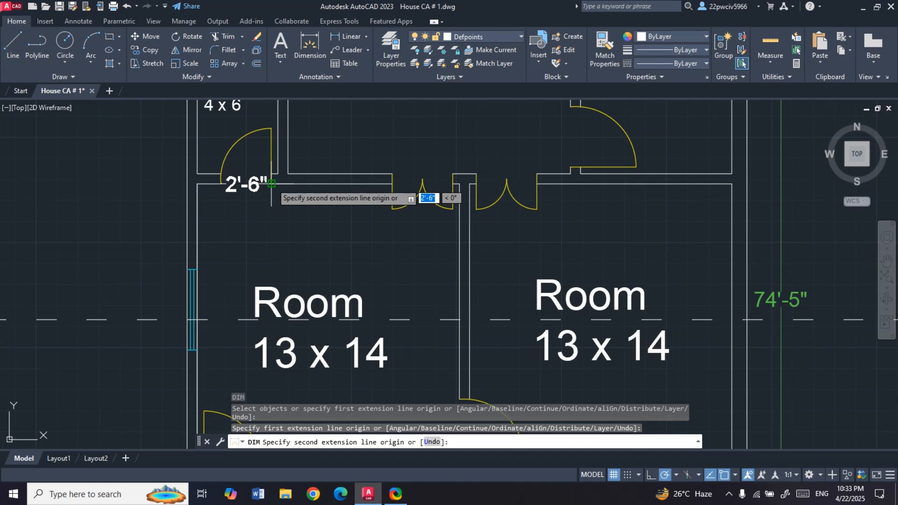
key("Escape")
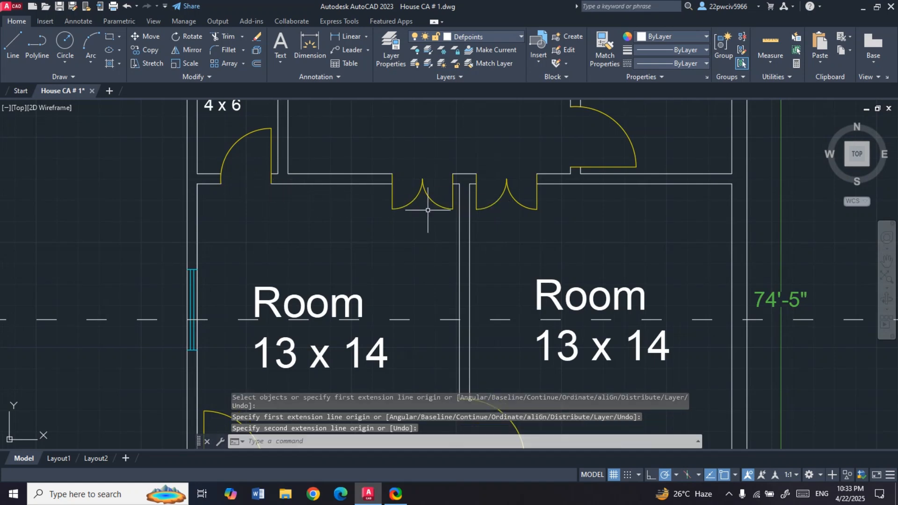
- Measure the gap between the left room's double door and the partition wall separating the two 13 x 14 rooms
scroll(453, 185, "up", 3)
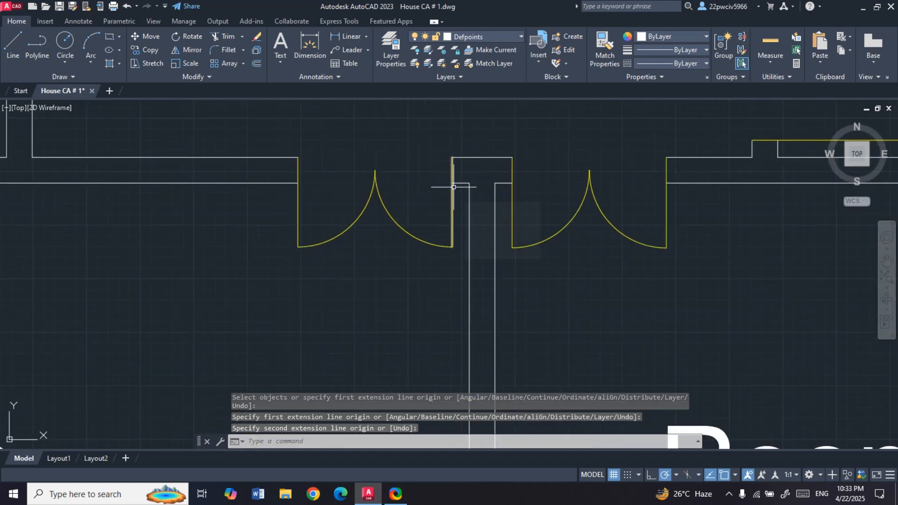
key("Return")
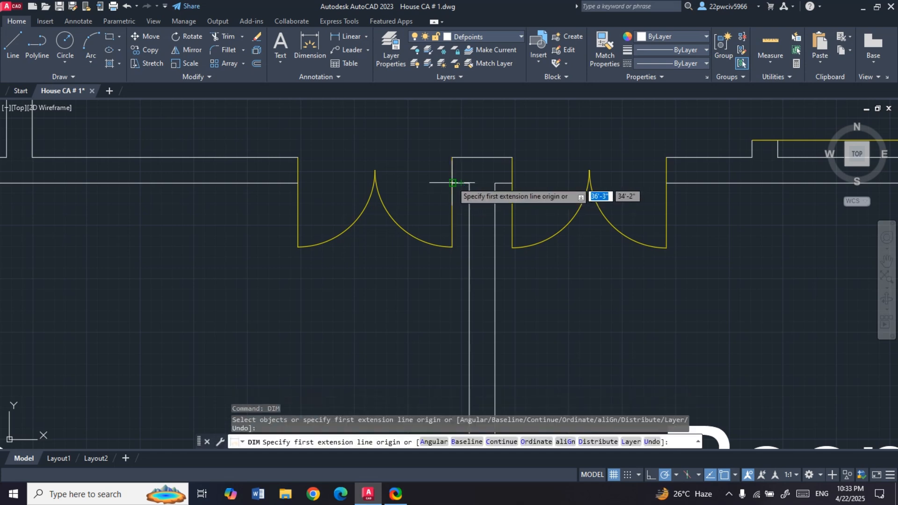
left_click(452, 183)
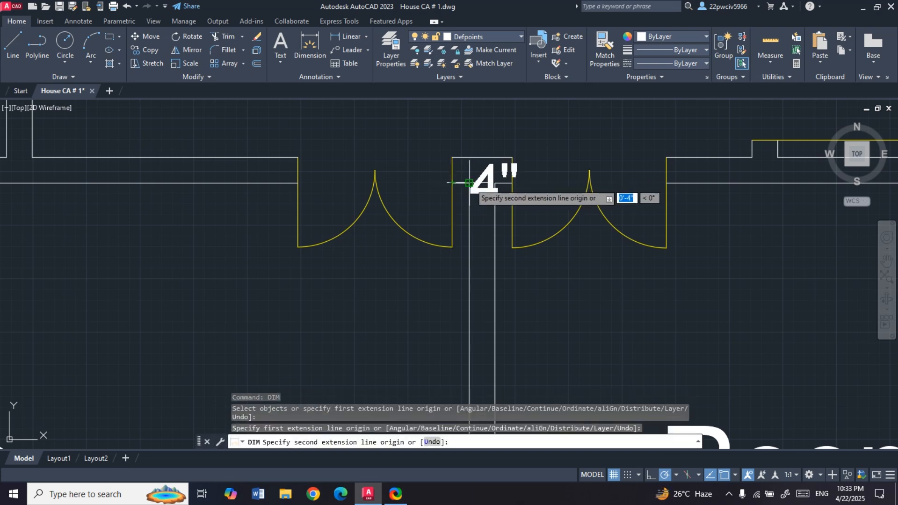
key("Escape")
scroll(300, 183, "down", 5)
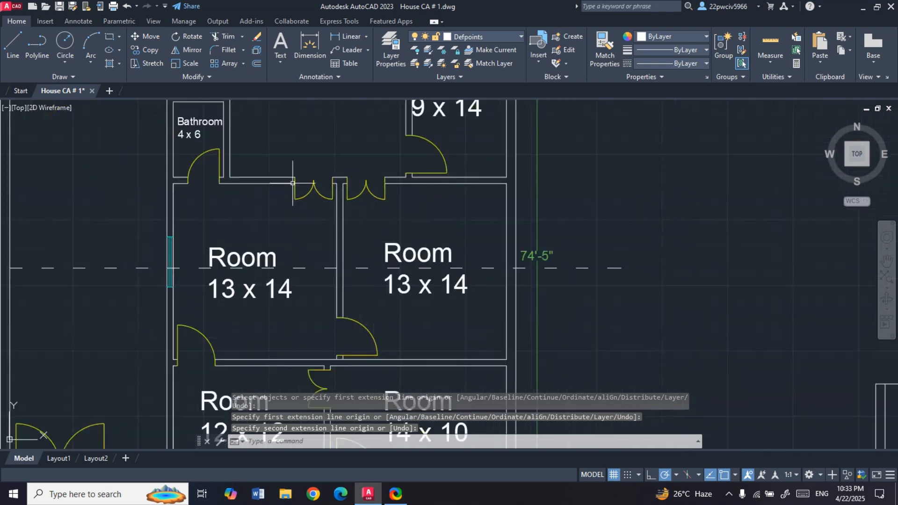
- Offset the right face of the section's first interior wall 1'2" to the right for the bathroom door's near edge
scroll(248, 305, "down", 2)
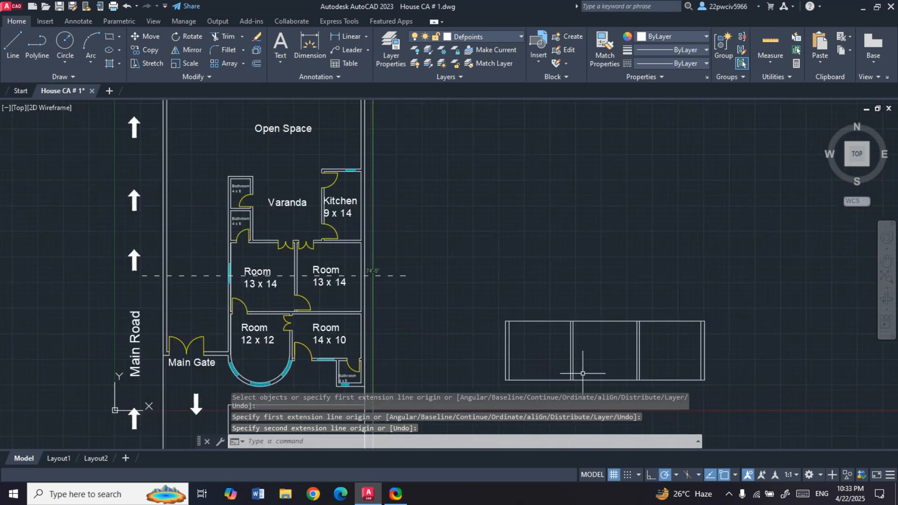
scroll(583, 373, "up", 4)
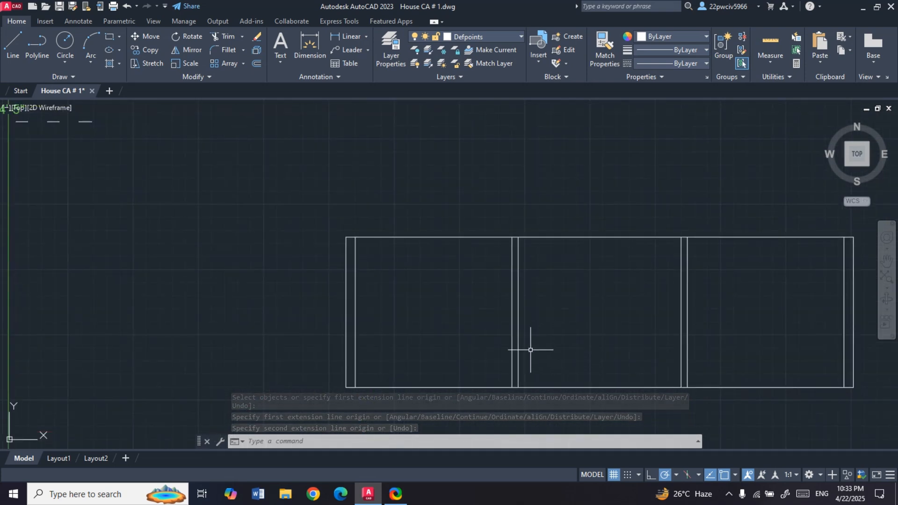
type("o")
key("Return")
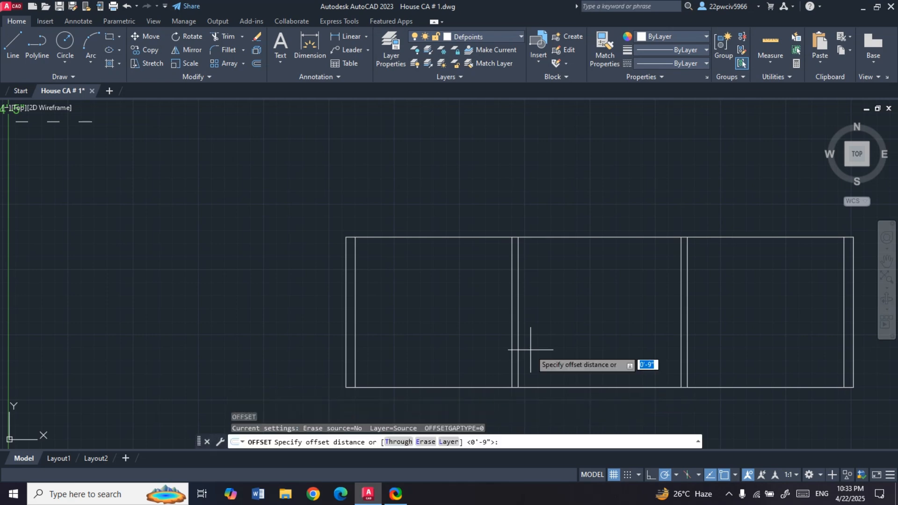
type("1'2\"")
key("Return")
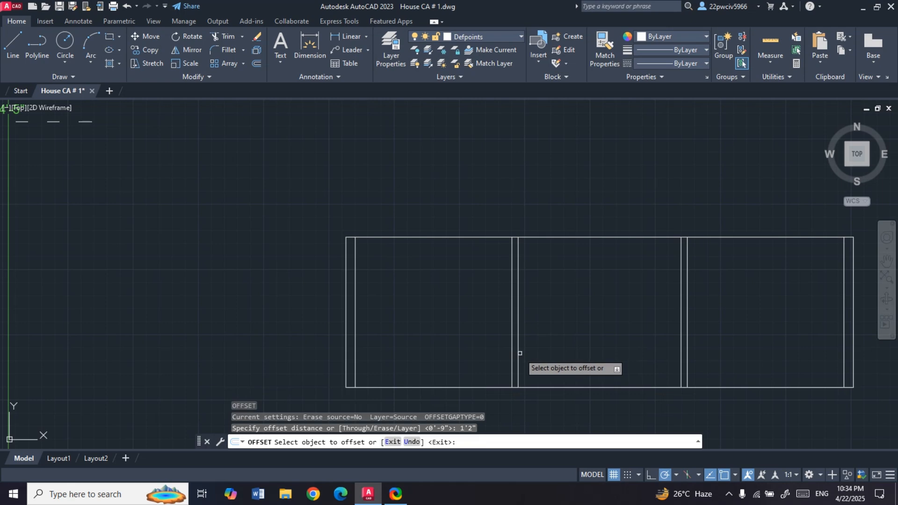
left_click(520, 353)
left_click(559, 345)
key("Escape")
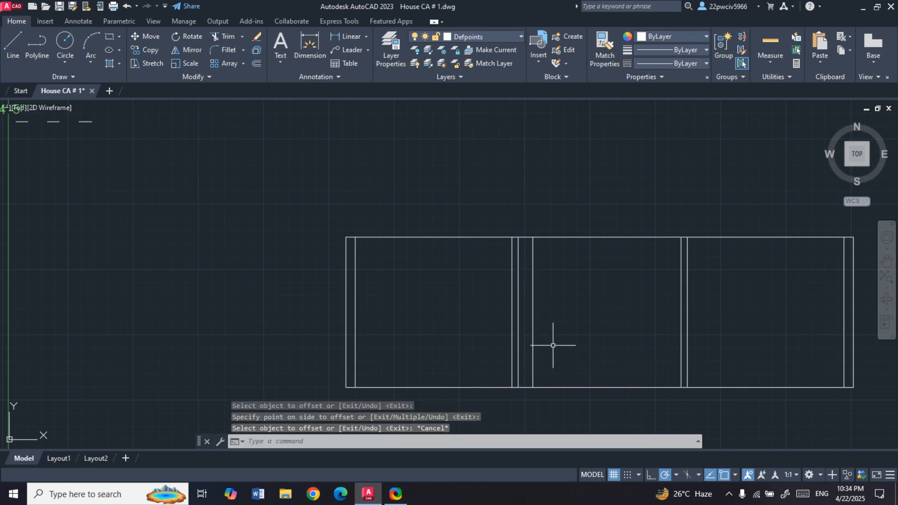
- Offset the bathroom door's near edge line 2.5' to the right to mark the door width
key("Return")
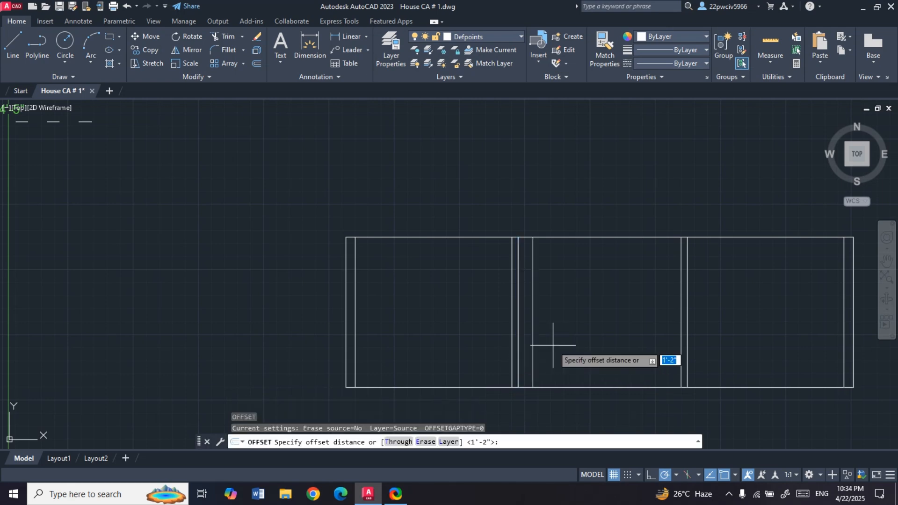
type("2.5\"")
key("Return")
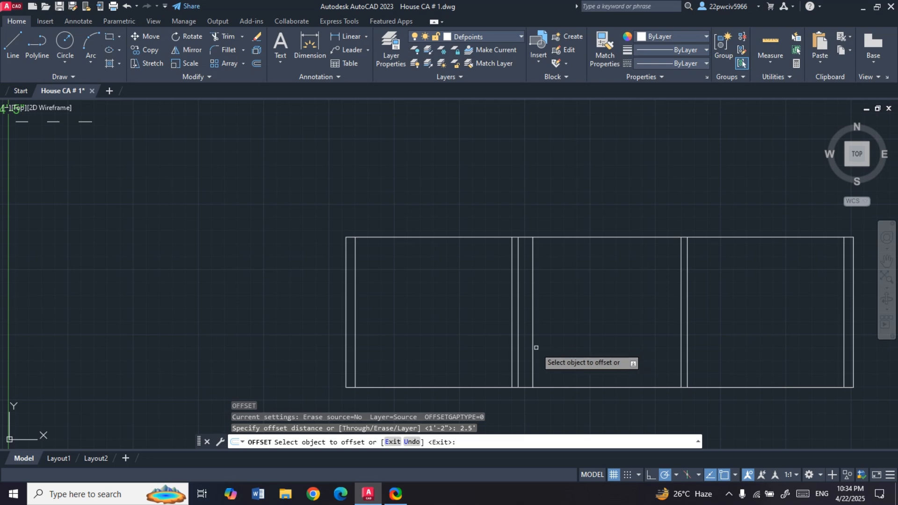
left_click(533, 346)
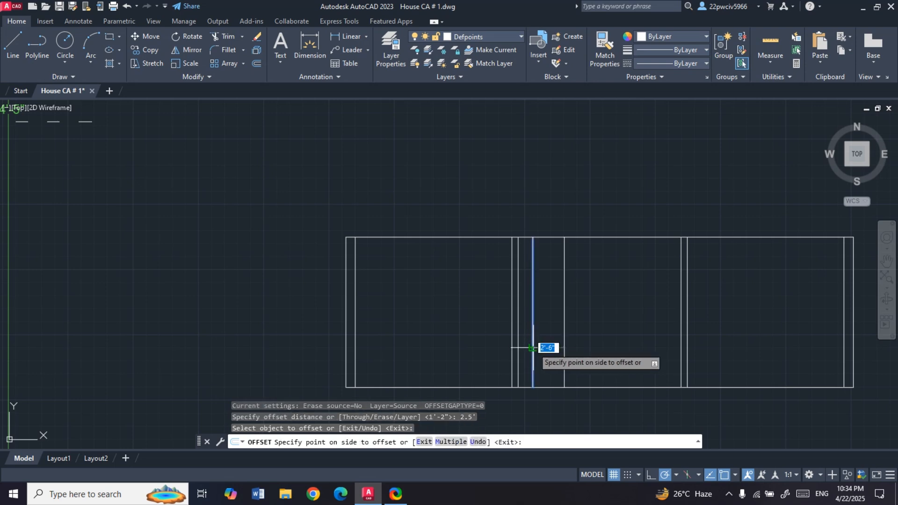
left_click(580, 342)
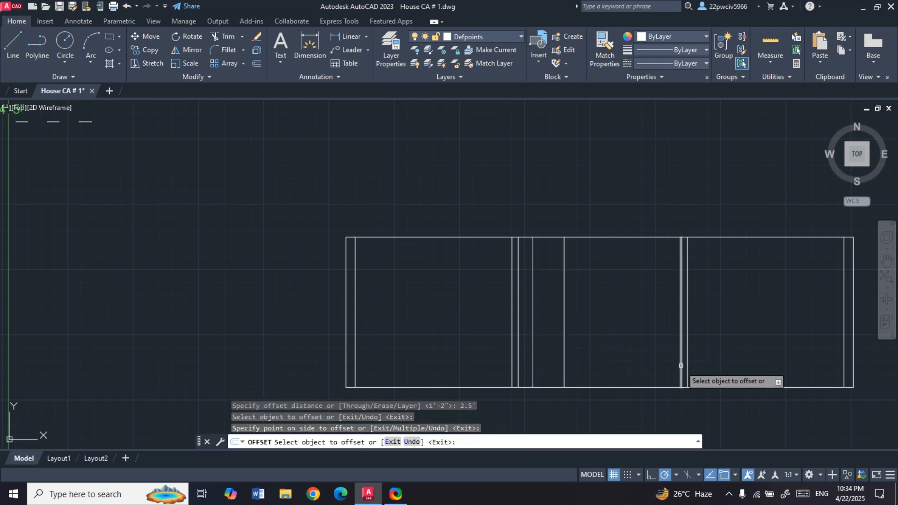
key("Return")
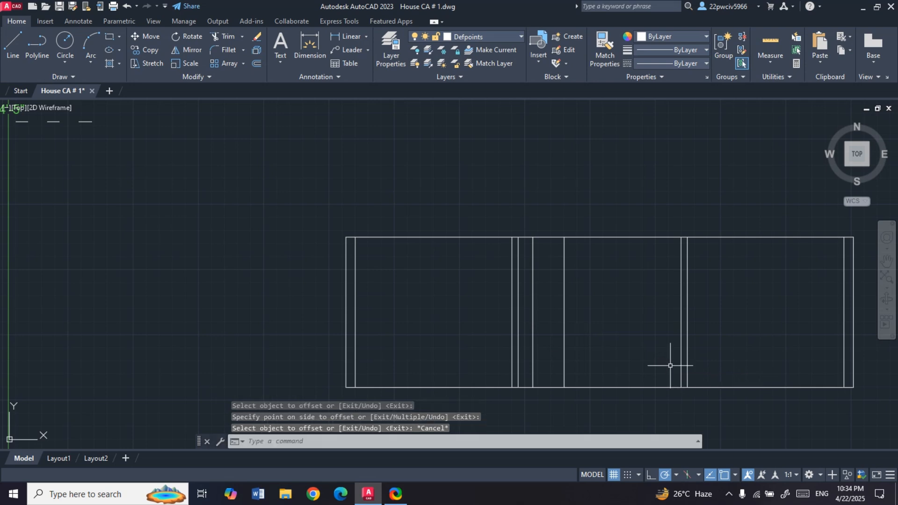
- Offset the left face of the second interior wall 4" to the left for the near edge of the left room's double door
key("Return")
type("4")
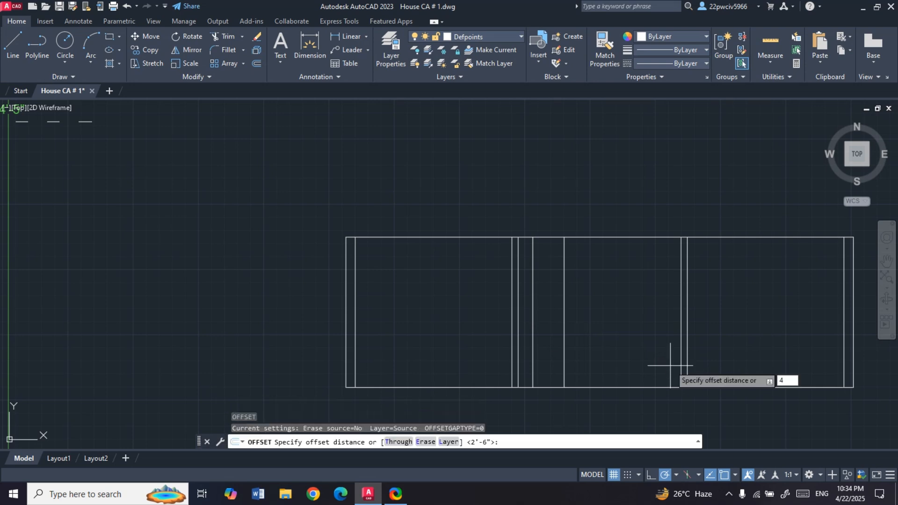
type("\"")
key("Return")
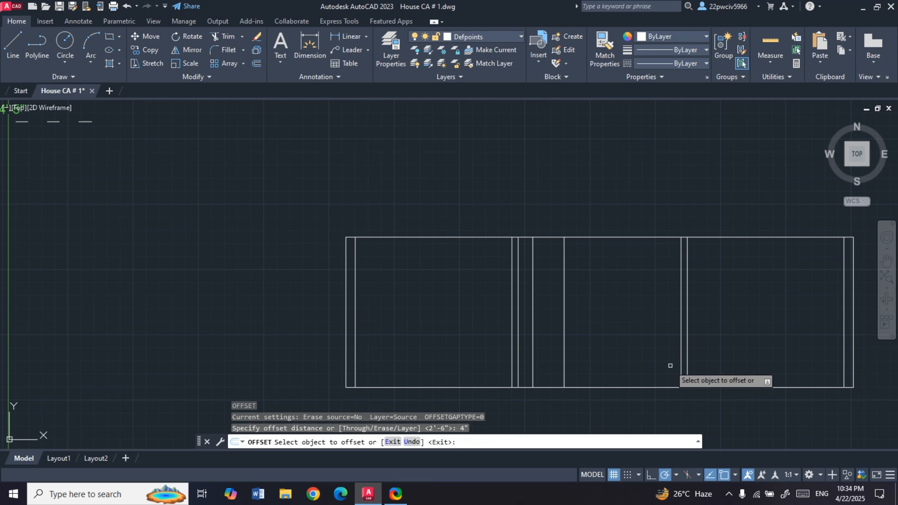
left_click(679, 366)
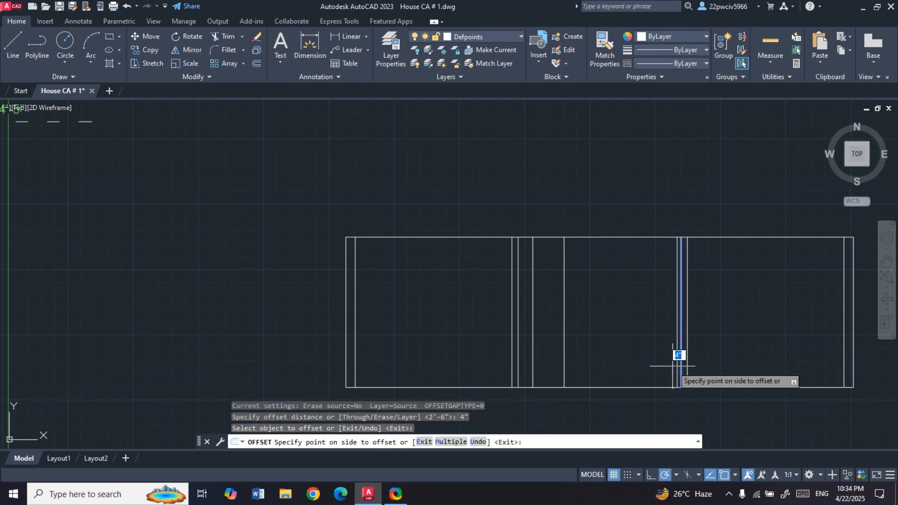
left_click(668, 365)
scroll(667, 365, "up", 2)
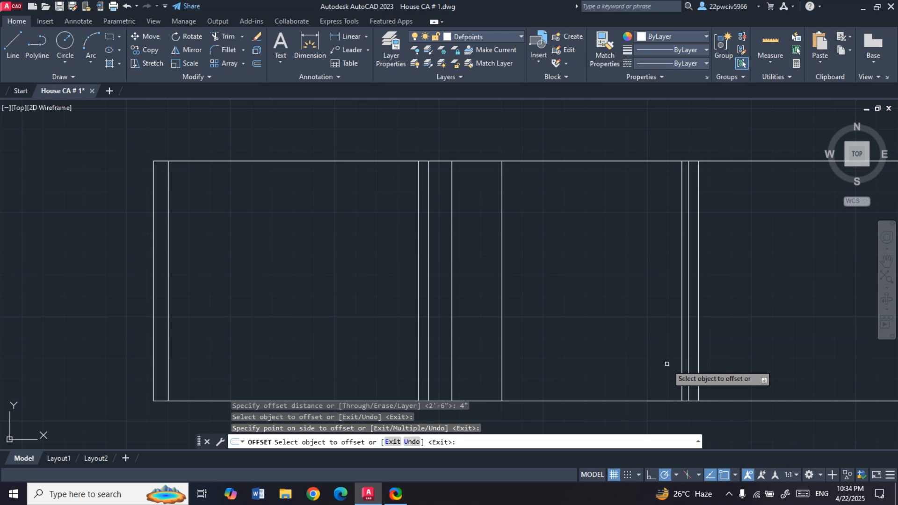
key("Return")
key("Return")
- Offset the new double-door edge line 3' to the left to mark the left room's double-door width
type("3'")
key("Return")
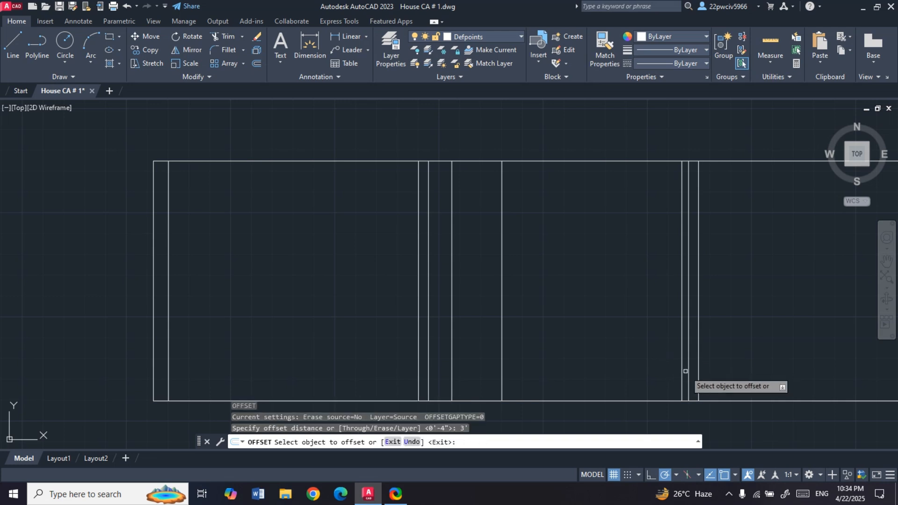
left_click(683, 371)
left_click(655, 369)
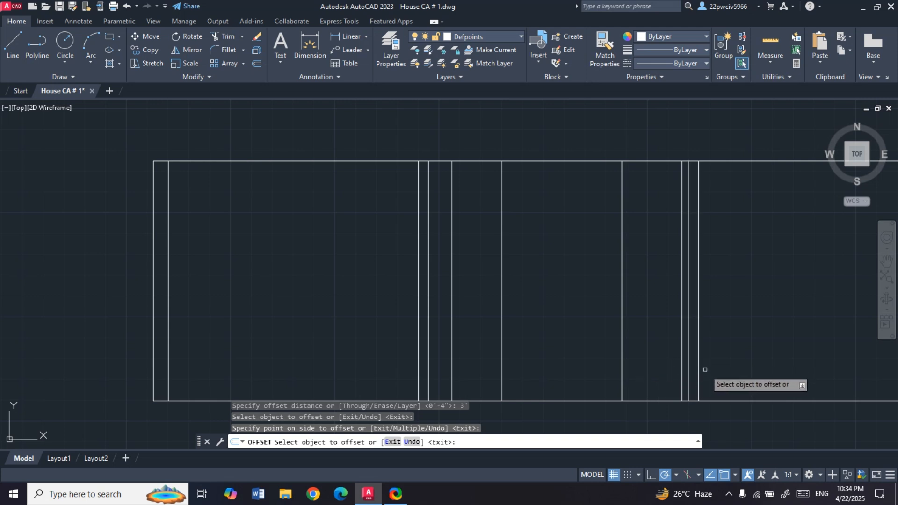
key("Escape")
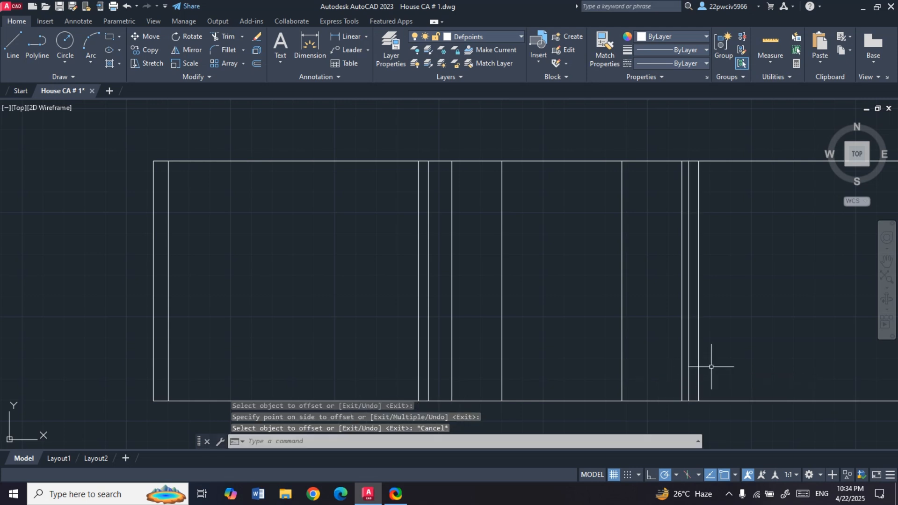
- Offset the right face of the second interior wall 4" to the right for the near edge of the right room's double door
type("o")
key("Return")
type("4")
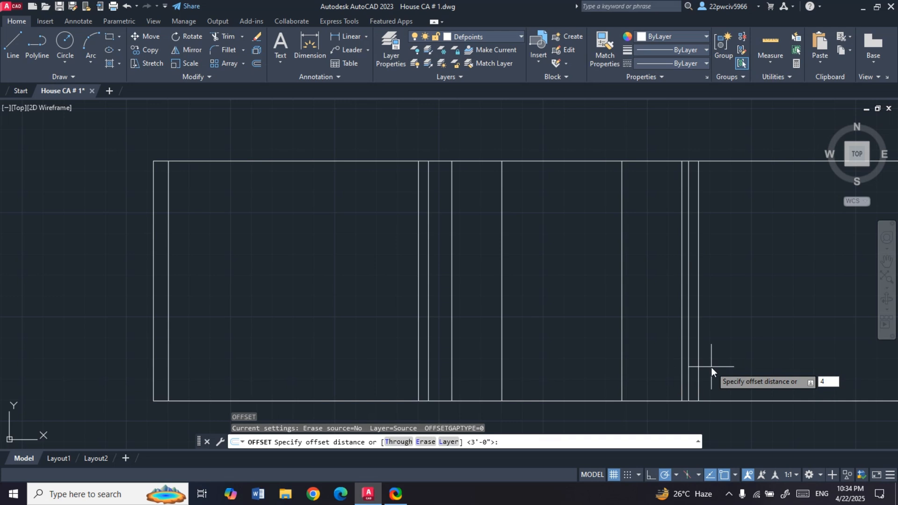
type("\"")
key("Return")
left_click(703, 369)
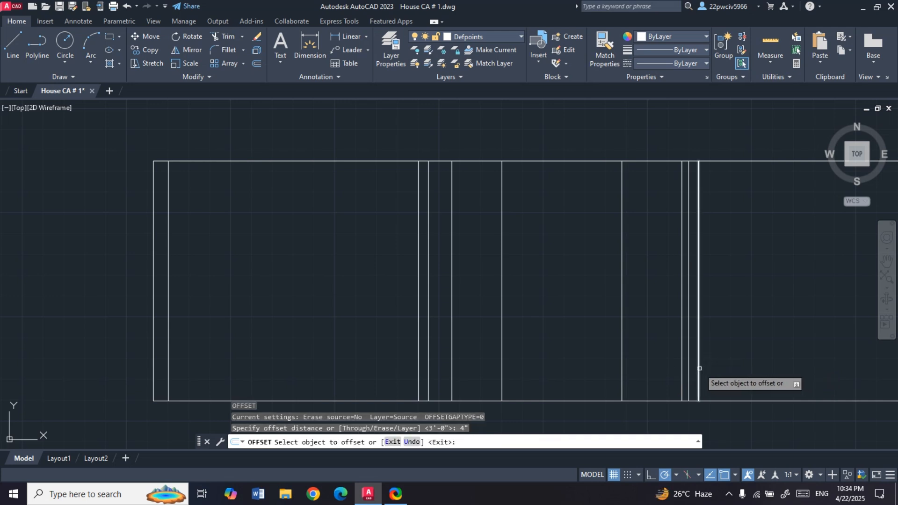
left_click(730, 366)
key("Escape")
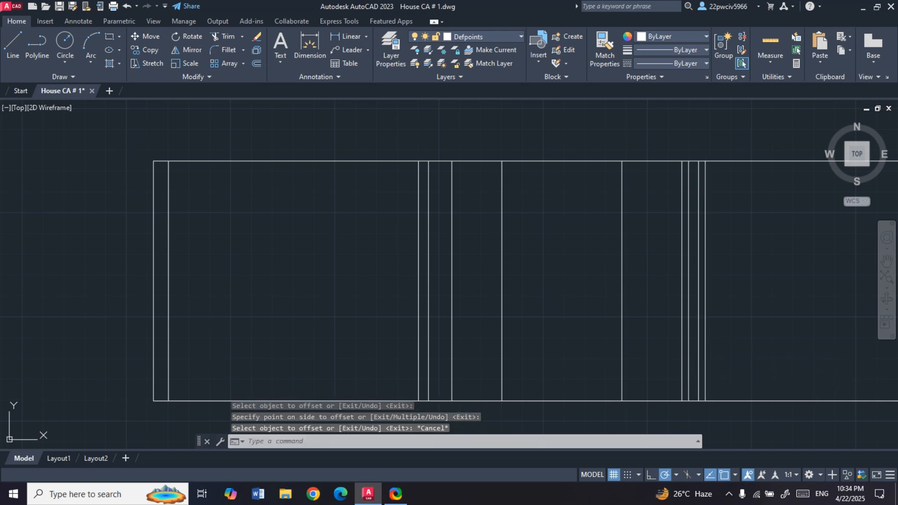
- Offset the right room's double-door edge line 3' to the right to mark that door's width
key("Return")
type("3")
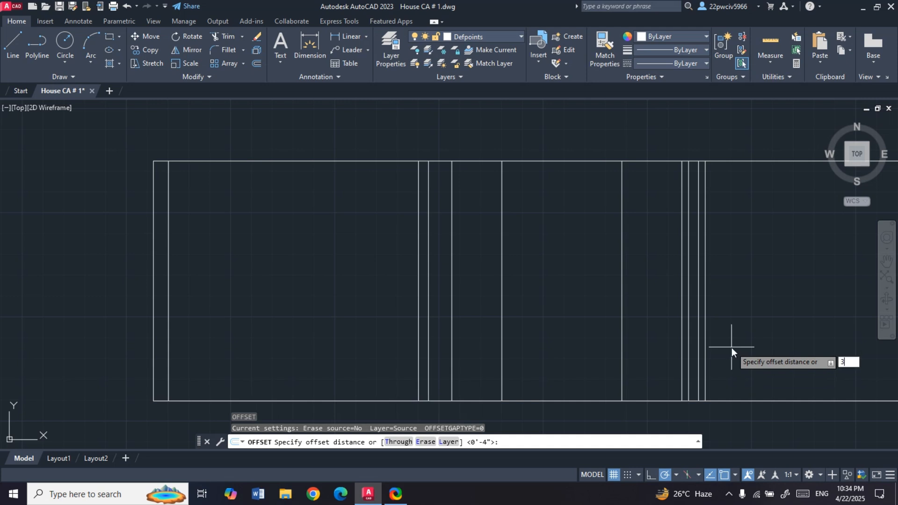
type("'")
key("Return")
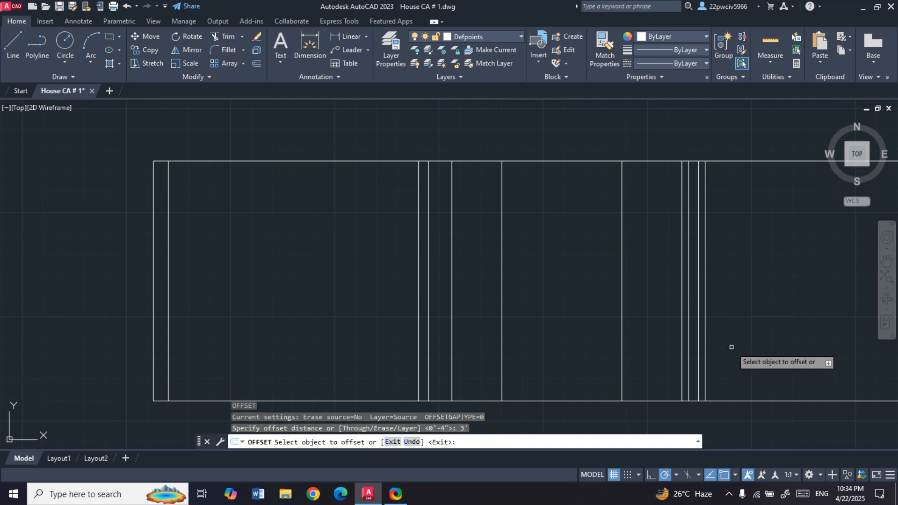
left_click(704, 348)
left_click(763, 351)
scroll(487, 313, "down", 2)
scroll(610, 321, "down", 2)
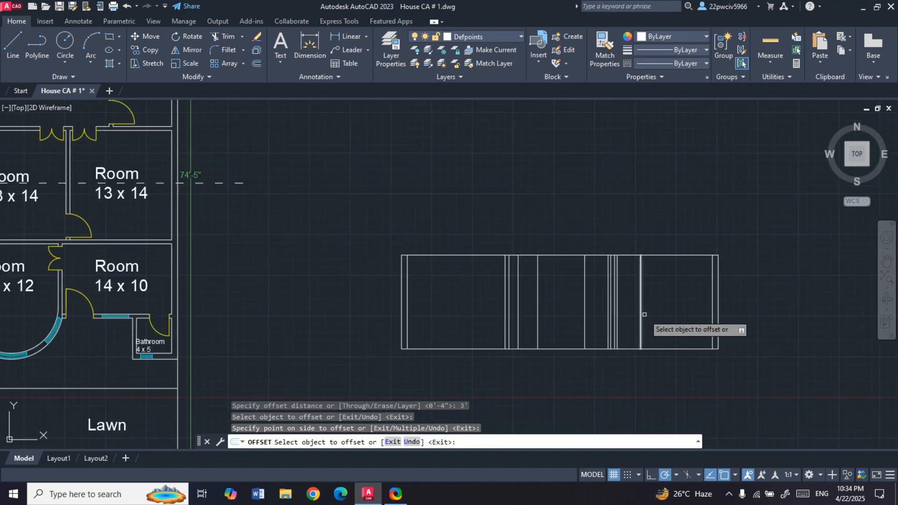
- Offset the section's base line 7' upward to set the head height of the door and window openings
scroll(48, 177, "down", 2)
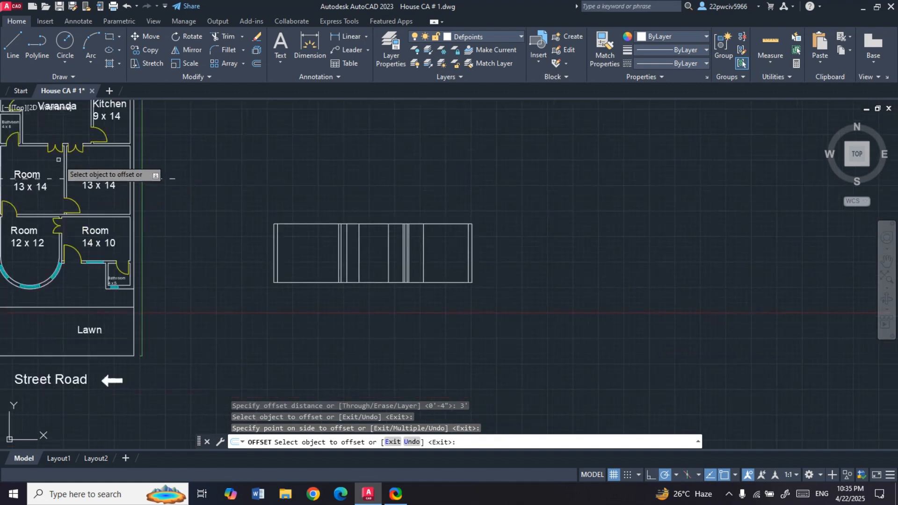
scroll(262, 178, "down", 2)
scroll(133, 176, "up", 5)
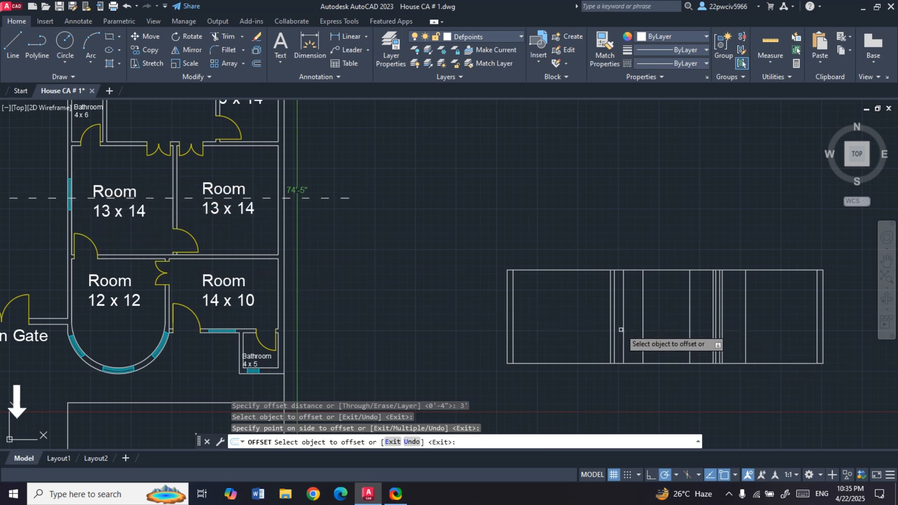
scroll(621, 329, "up", 2)
scroll(398, 323, "down", 1)
scroll(542, 331, "up", 4)
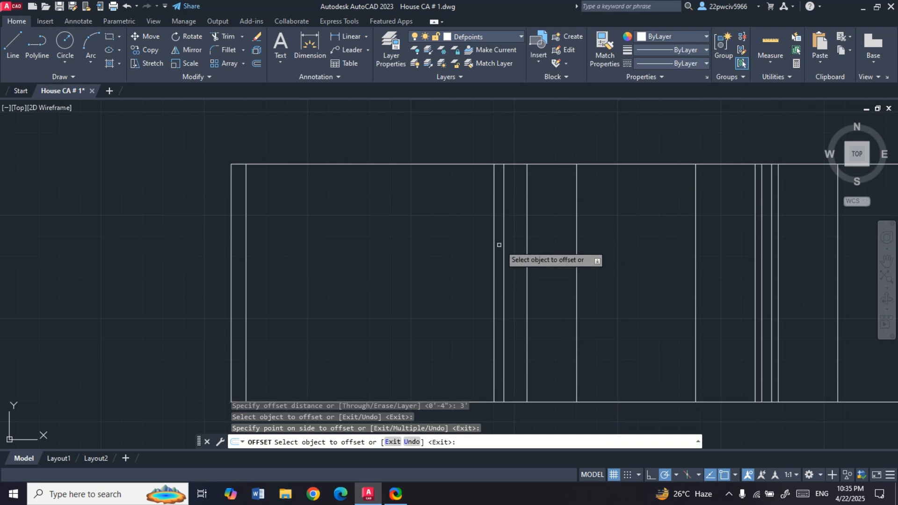
scroll(489, 250, "down", 2)
key("Escape")
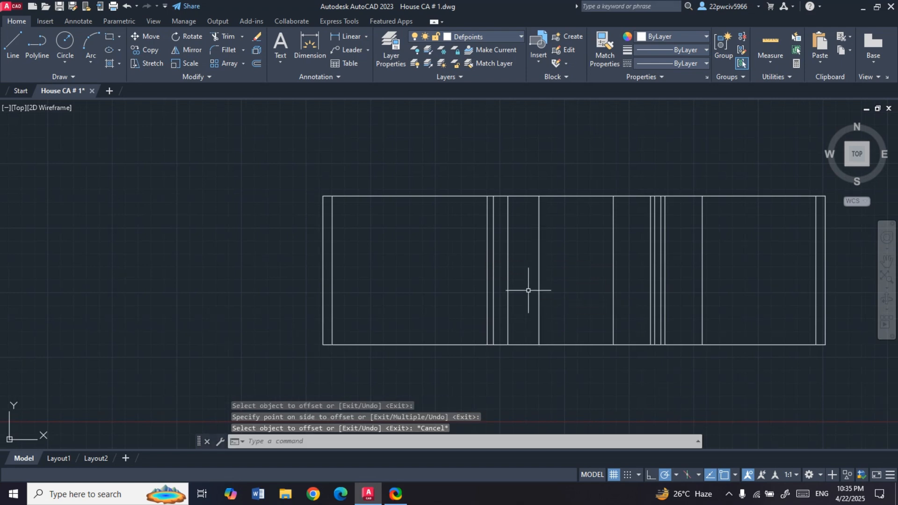
key("Return")
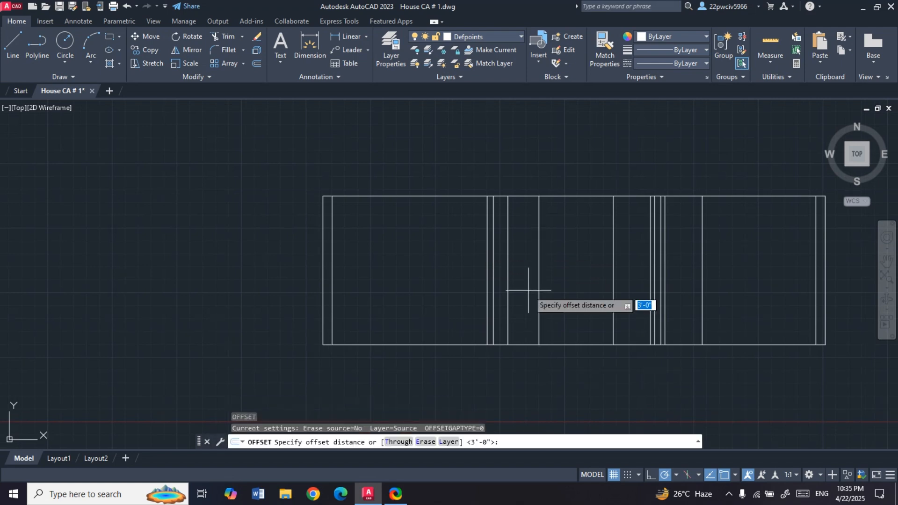
type("7'")
key("Return")
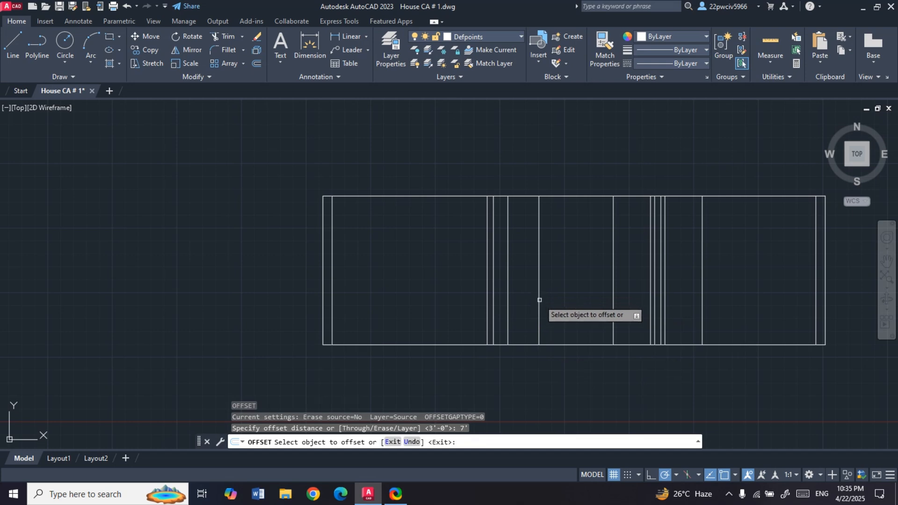
left_click(567, 344)
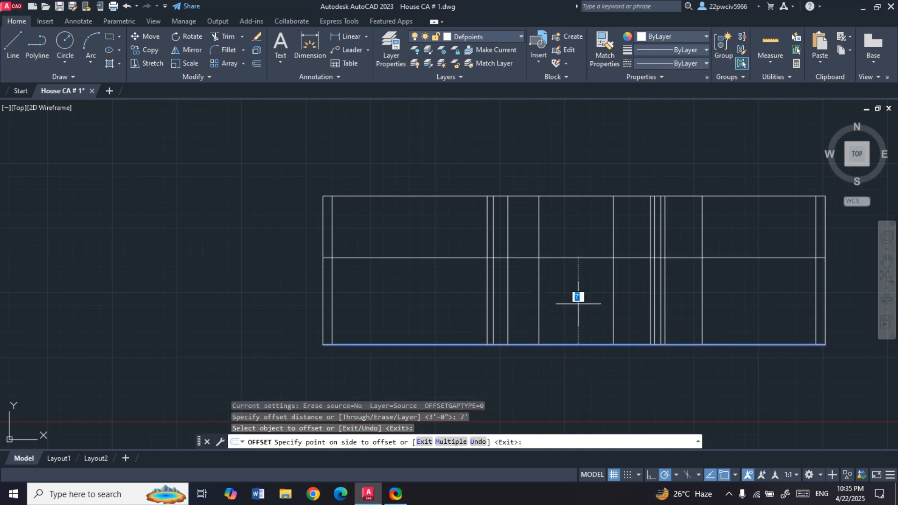
left_click(567, 242)
key("Escape")
- Trim the vertical edges of all three doors above the 7' head line
scroll(530, 261, "up", 2)
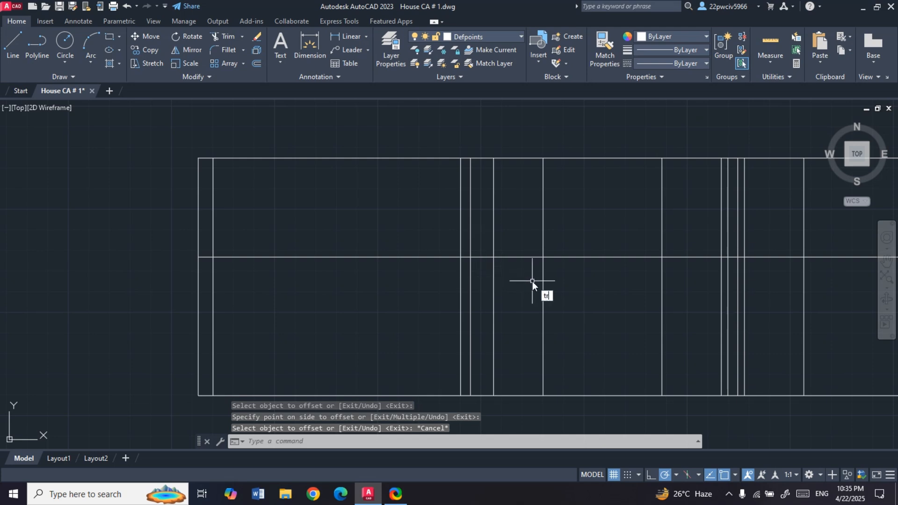
type("tr")
key("Return")
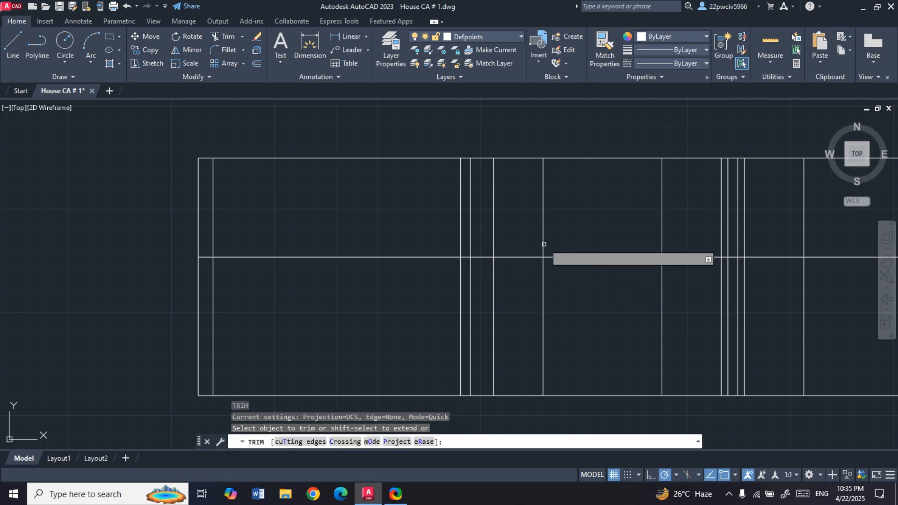
left_click_drag(566, 228, 490, 224)
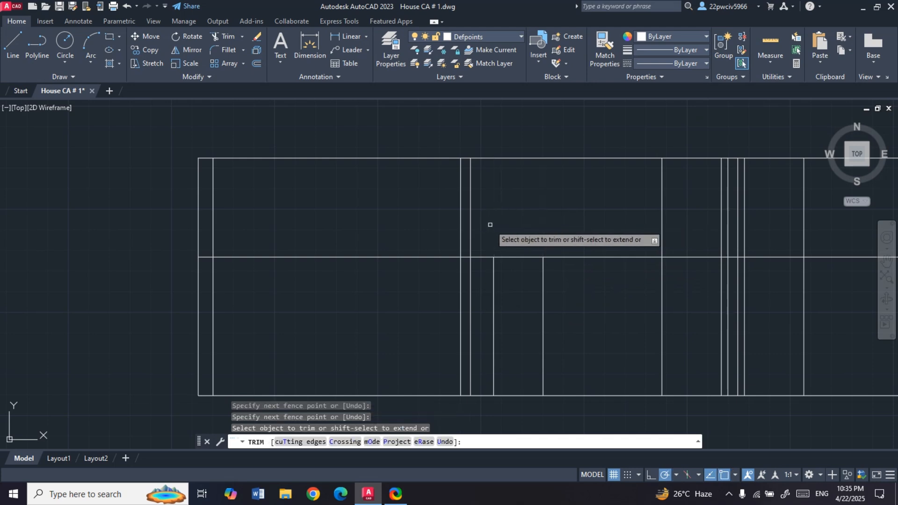
left_click(721, 222)
left_click(662, 222)
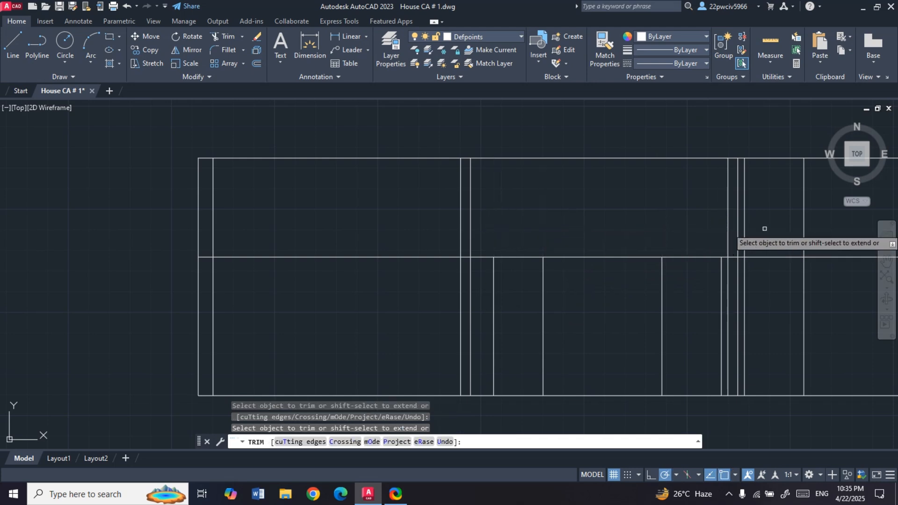
left_click_drag(832, 228, 730, 229)
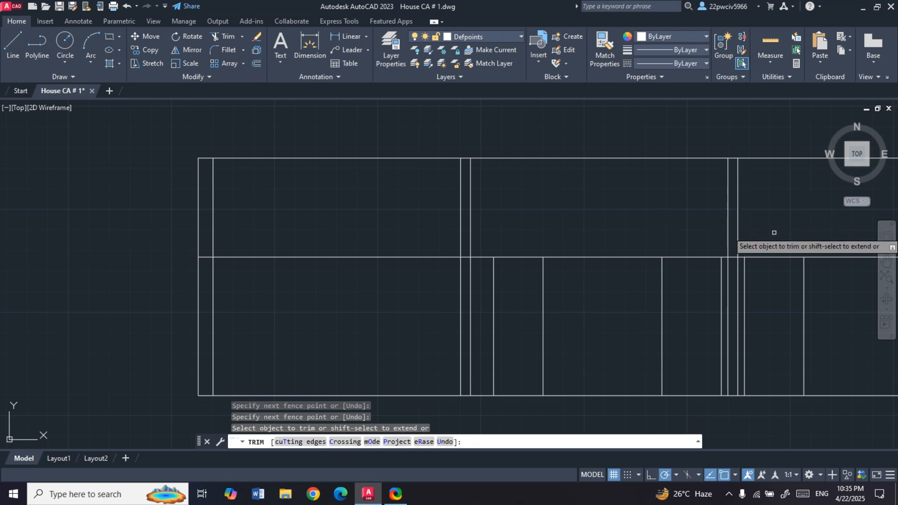
- Trim the head line between openings, keeping only the three door tops and the short piece across the first interior wall
left_click(585, 257)
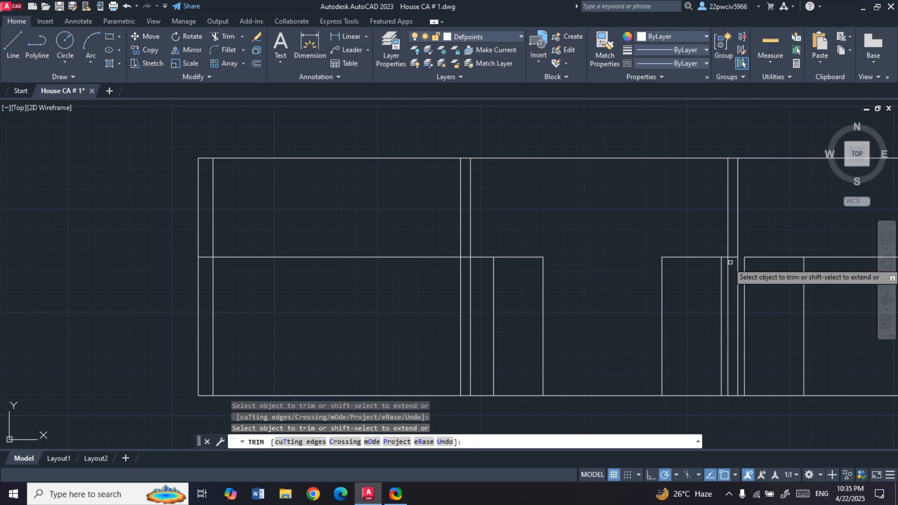
scroll(728, 258, "up", 3)
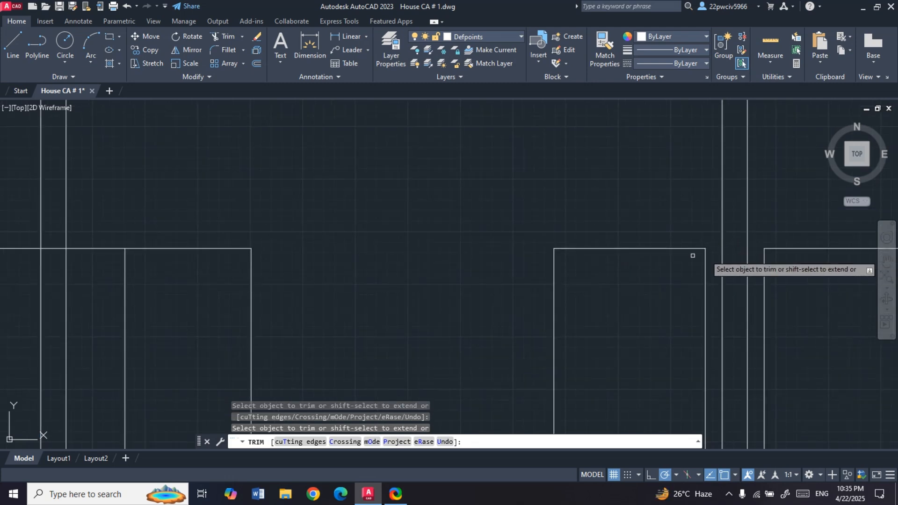
scroll(702, 252, "down", 3)
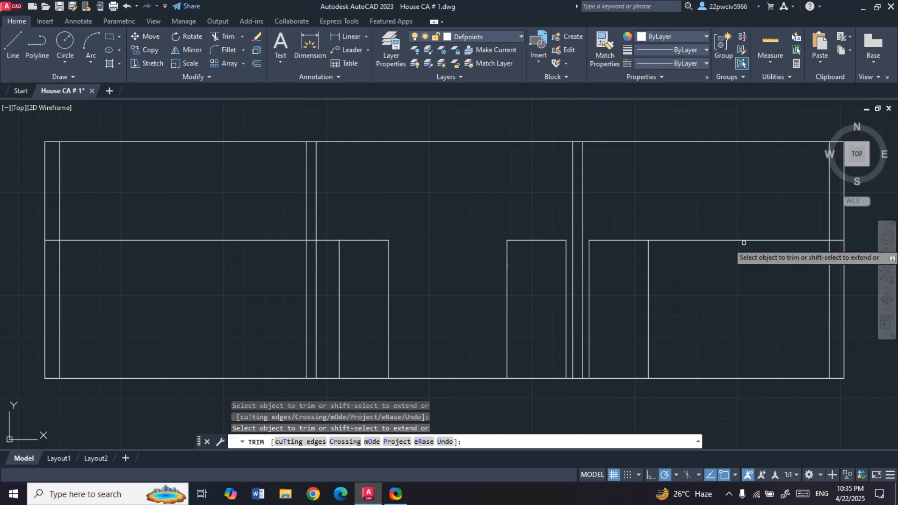
left_click(767, 241)
left_click(837, 240)
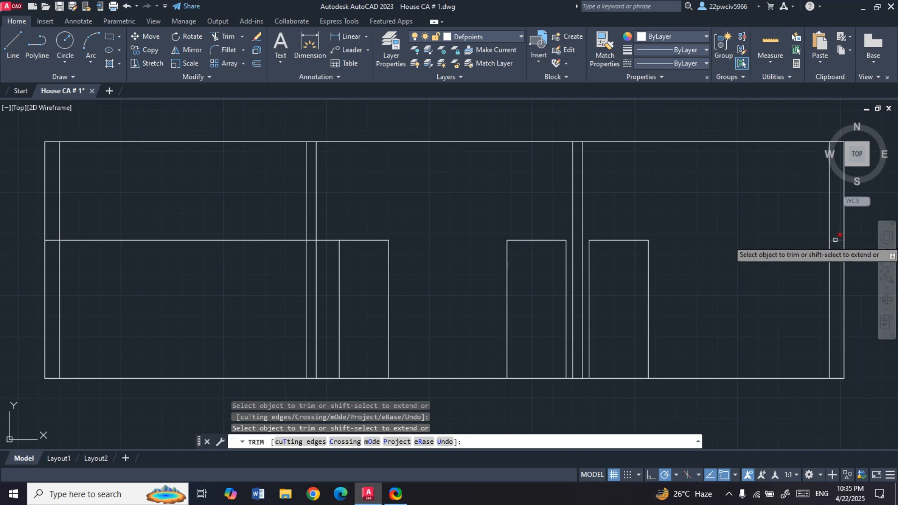
scroll(511, 246, "down", 2)
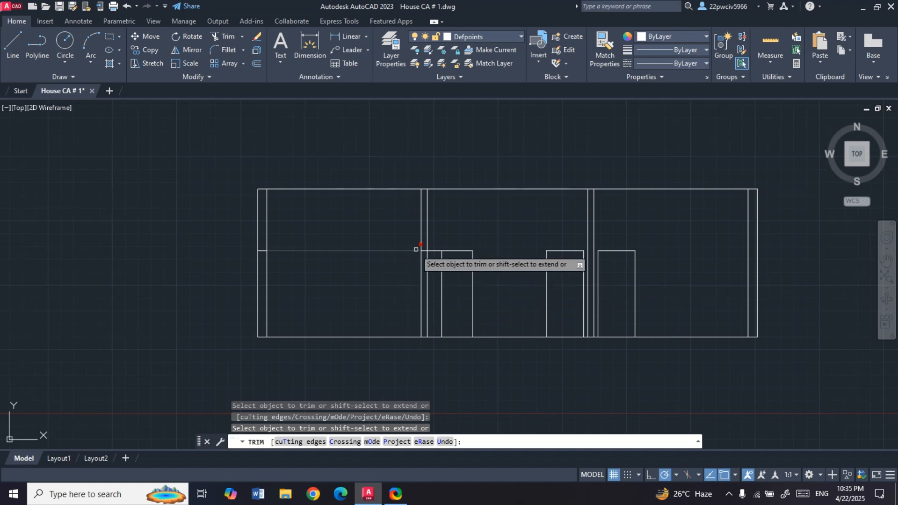
left_click(434, 251)
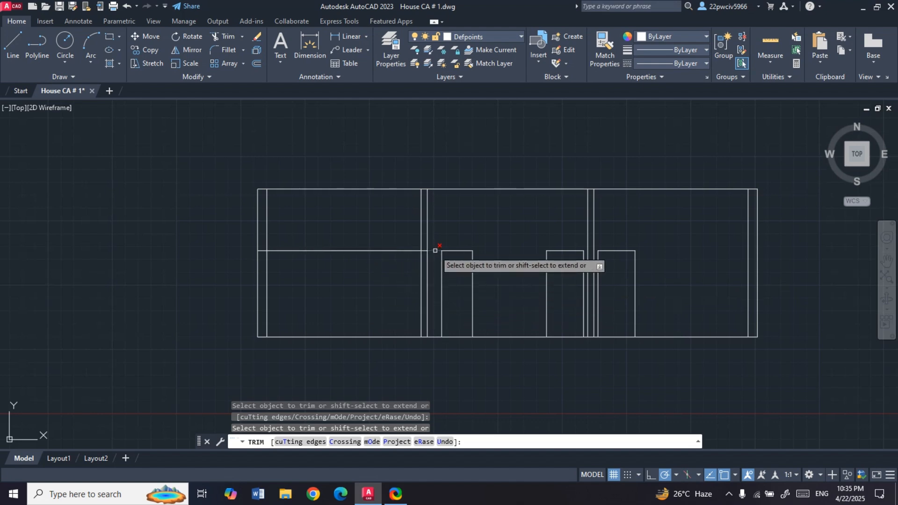
left_click(371, 251)
left_click(260, 251)
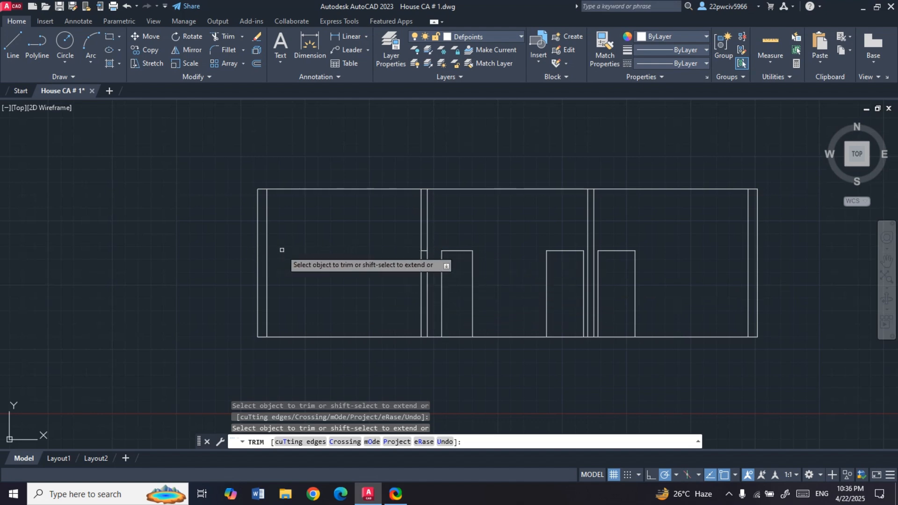
scroll(479, 281, "up", 2)
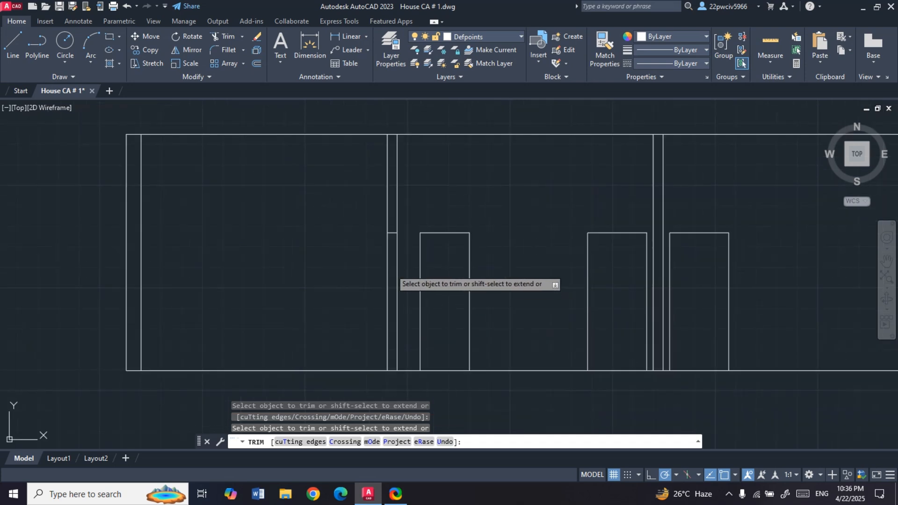
key("Escape")
- Offset the short head line in the first interior wall 3.5' downward to form the window sill
scroll(400, 233, "up", 4)
scroll(407, 207, "down", 2)
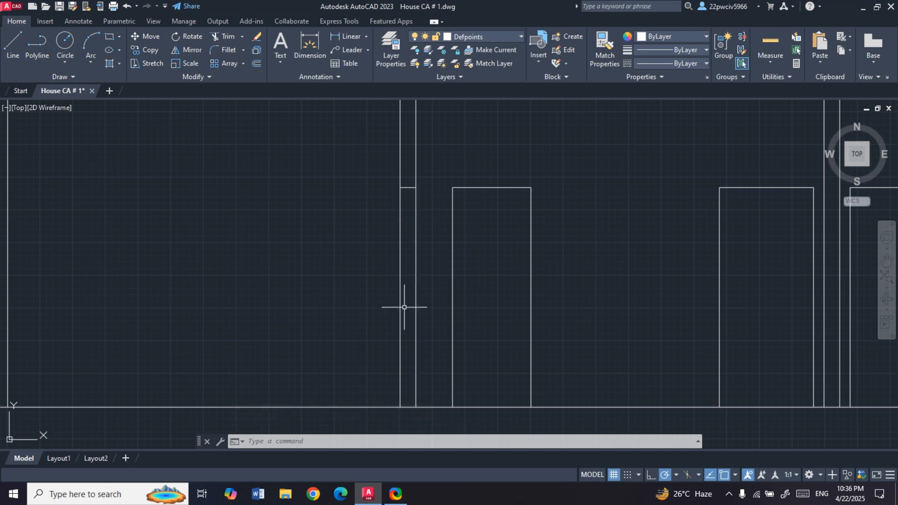
type("o")
key("Return")
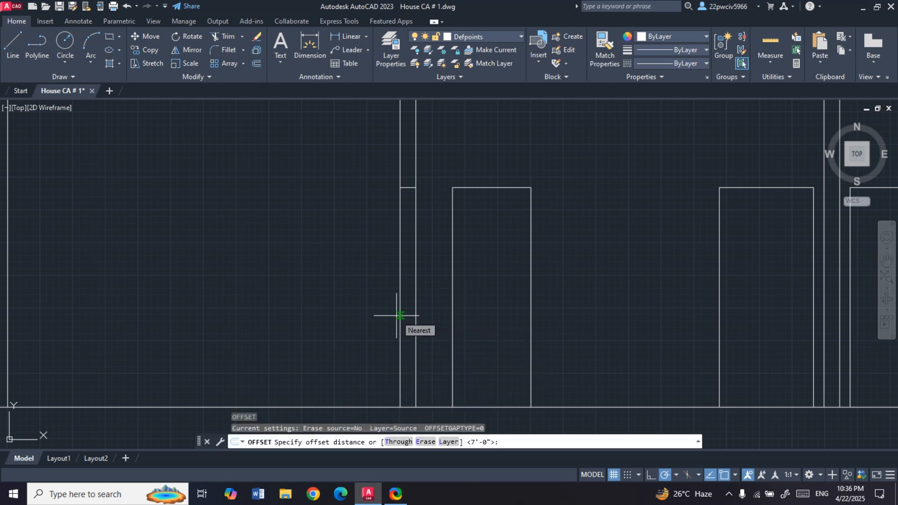
type("3.5'")
key("Return")
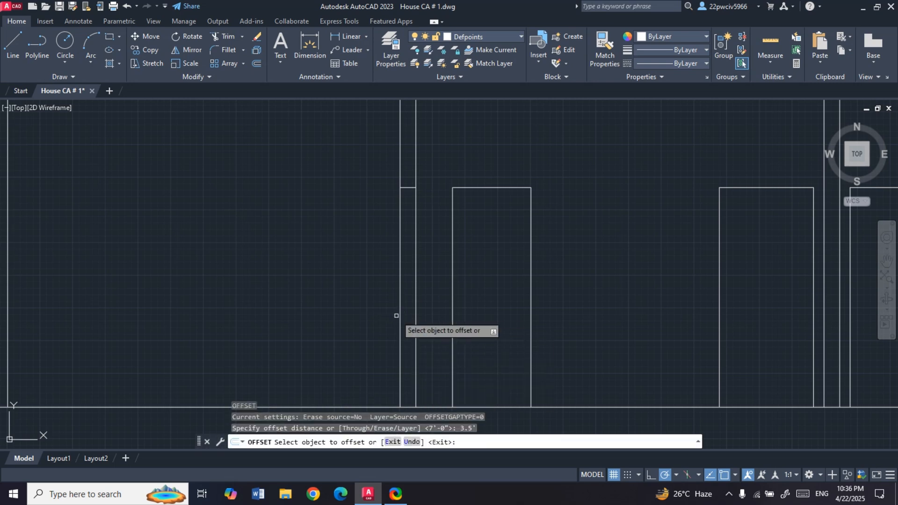
left_click(409, 188)
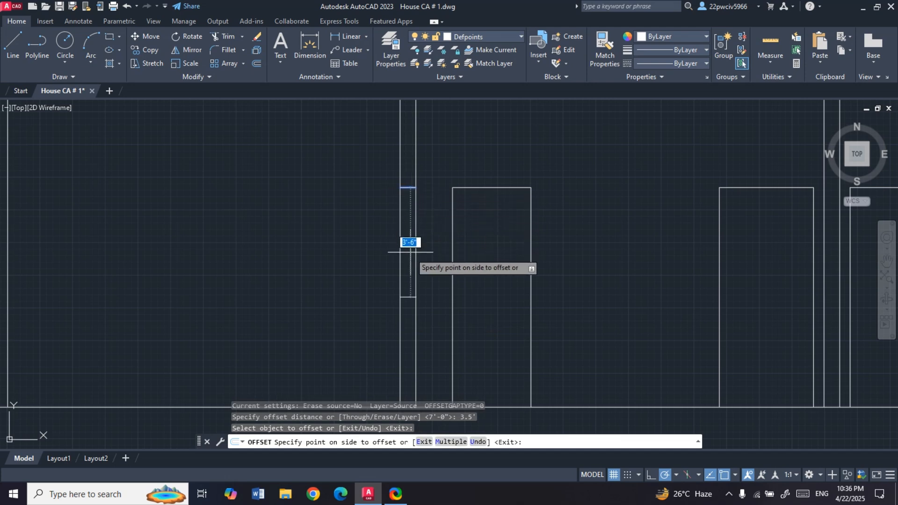
left_click(411, 273)
key("Escape")
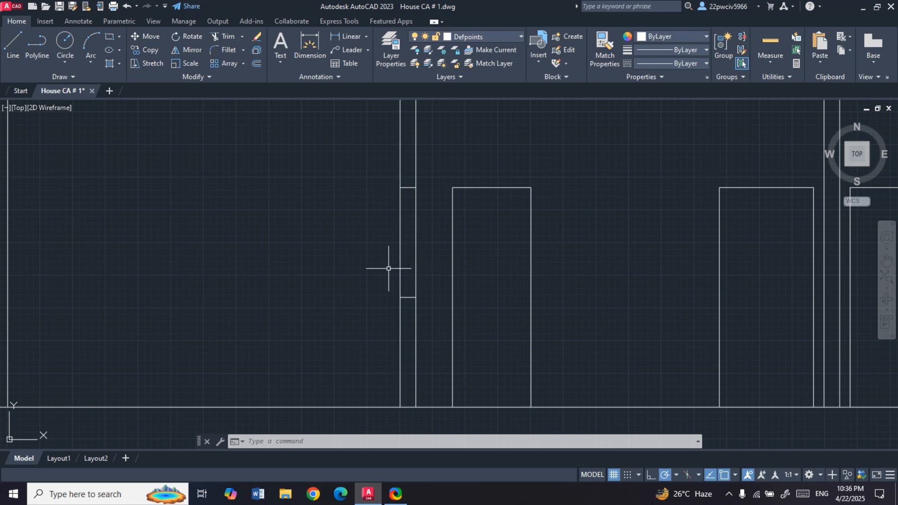
- Offset both faces of the first interior wall 2" inward for the window's glazing lines
key("Return")
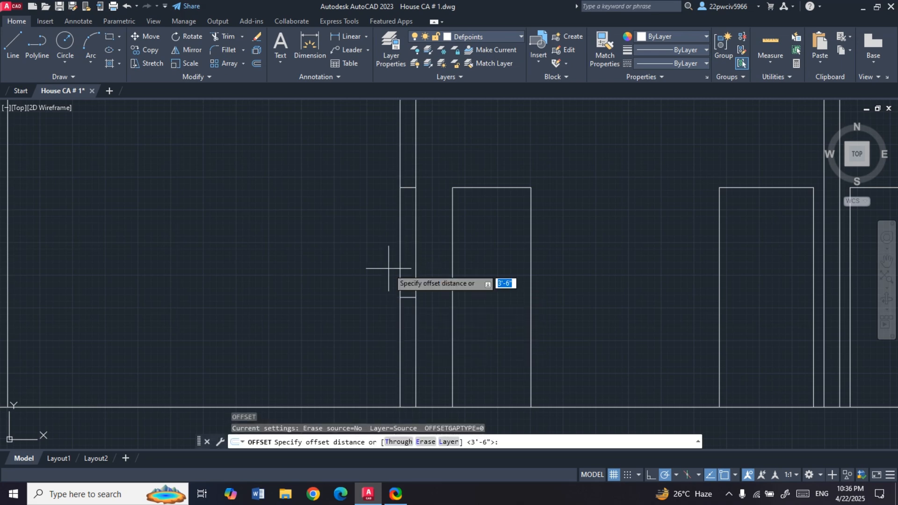
type("2\"")
key("Return")
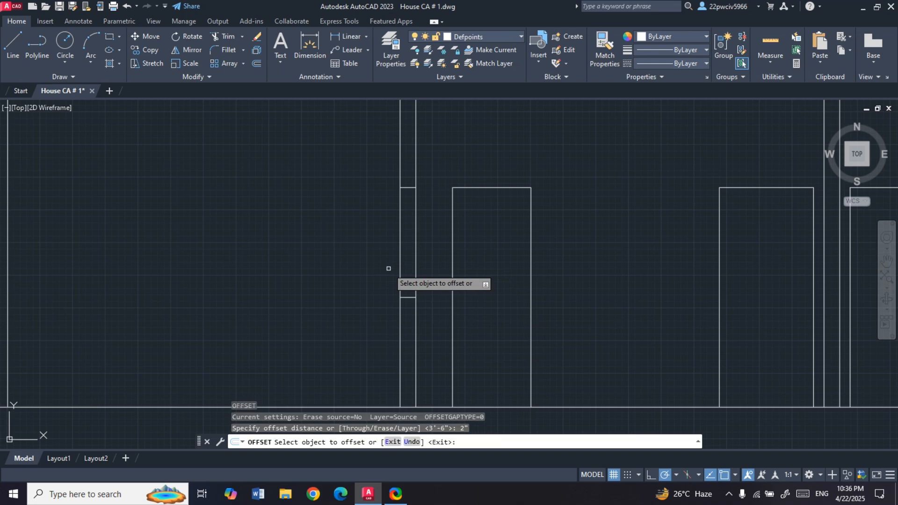
left_click(400, 271)
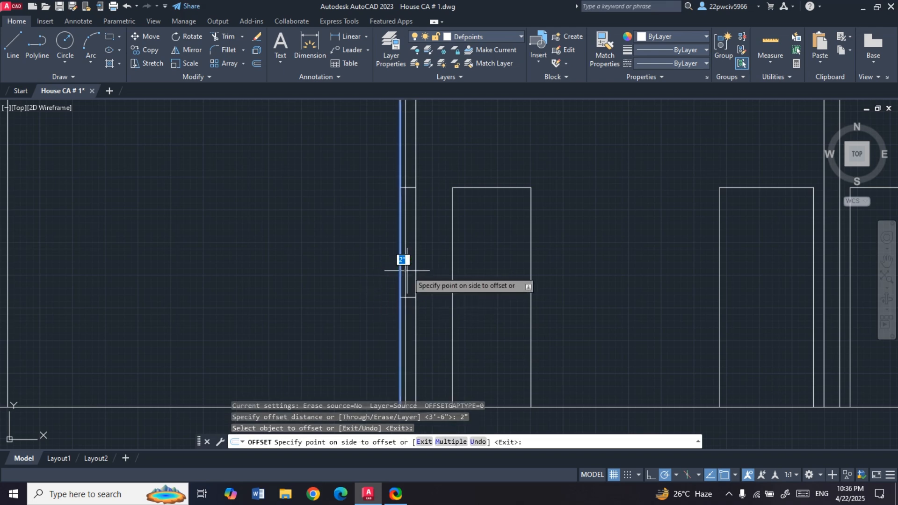
left_click(406, 270)
left_click(415, 270)
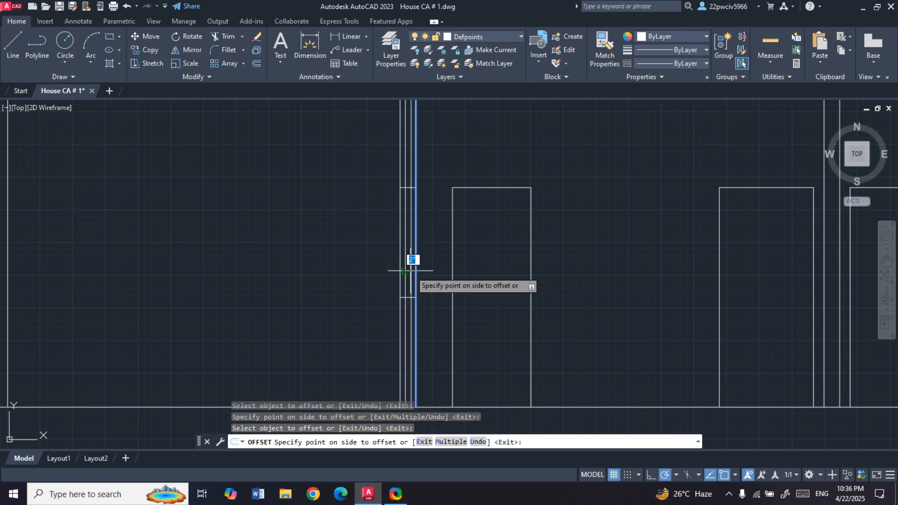
left_click(403, 270)
key("Escape")
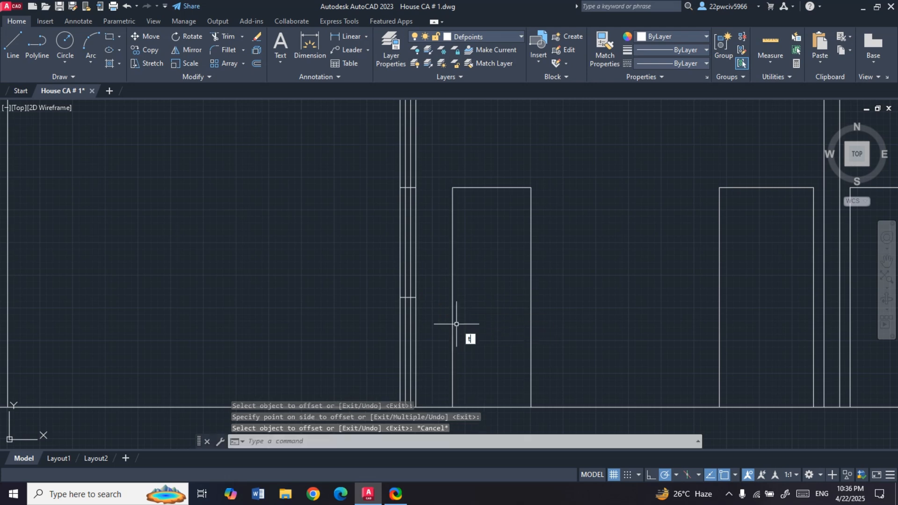
- Trim both glazing lines below the sill and above the head so they remain only within the window opening
type("tr")
key("Return")
left_click(410, 342)
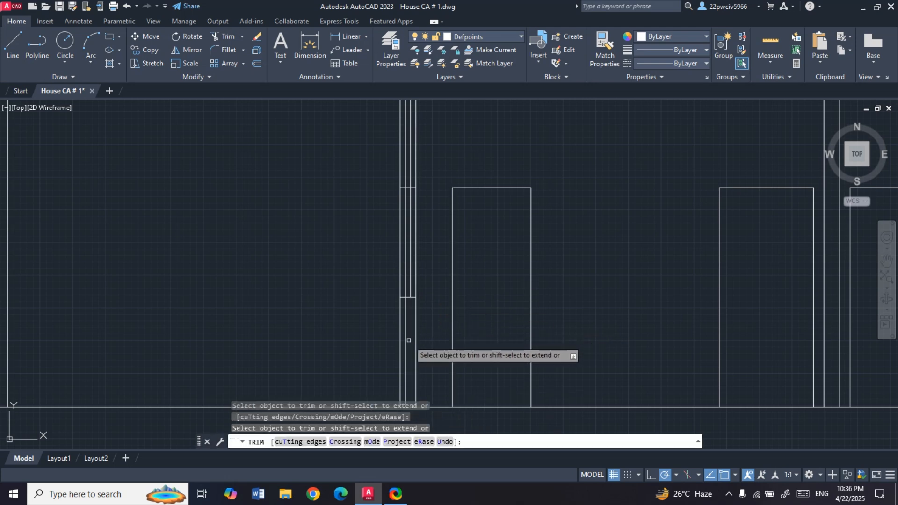
left_click(405, 337)
left_click(404, 141)
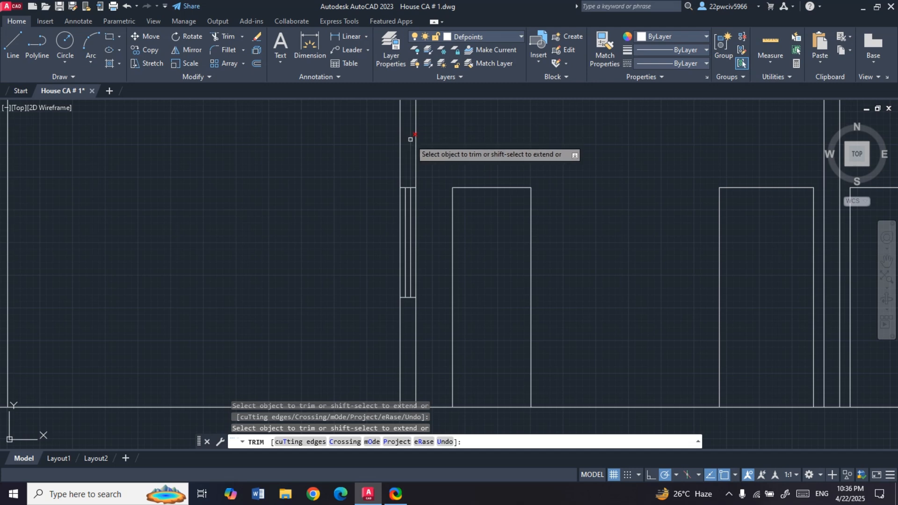
left_click(410, 141)
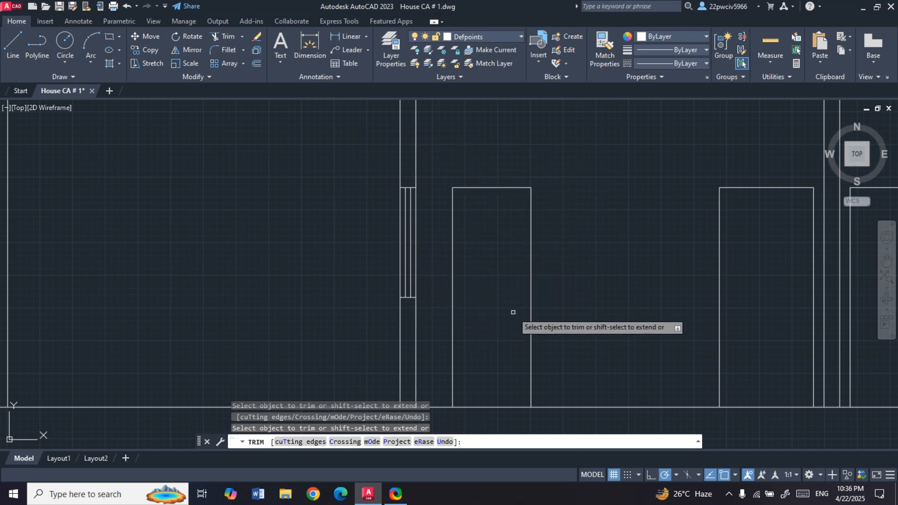
key("Escape")
scroll(511, 307, "down", 4)
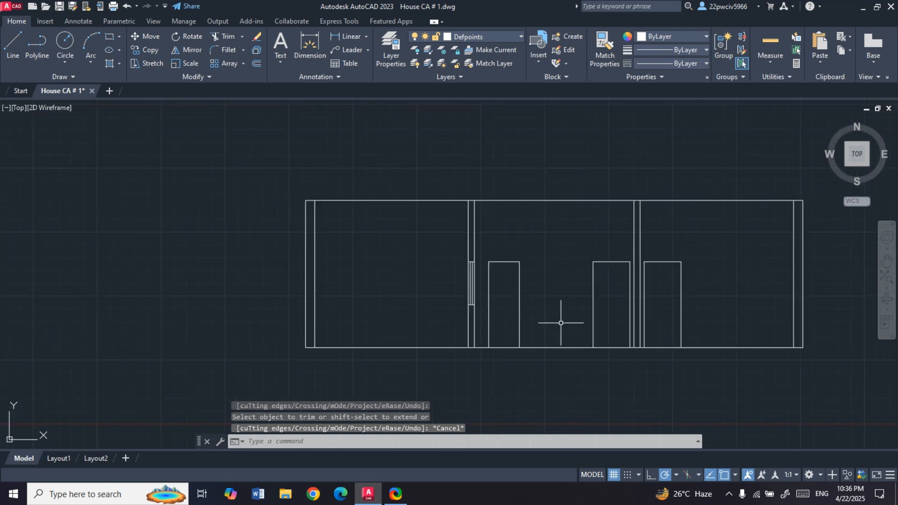
scroll(647, 310, "down", 1)
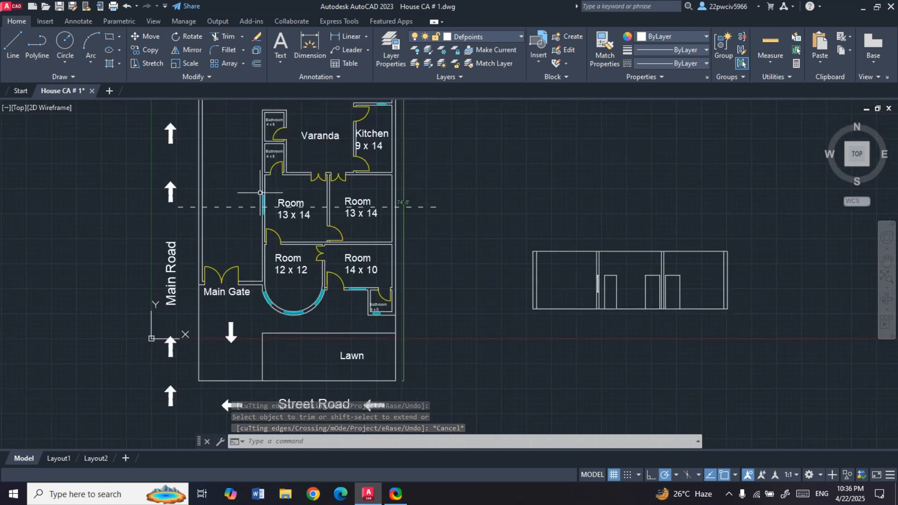
- Compare the plan's window and doors along the dashed section line with the openings drawn in the section view
scroll(275, 169, "up", 6)
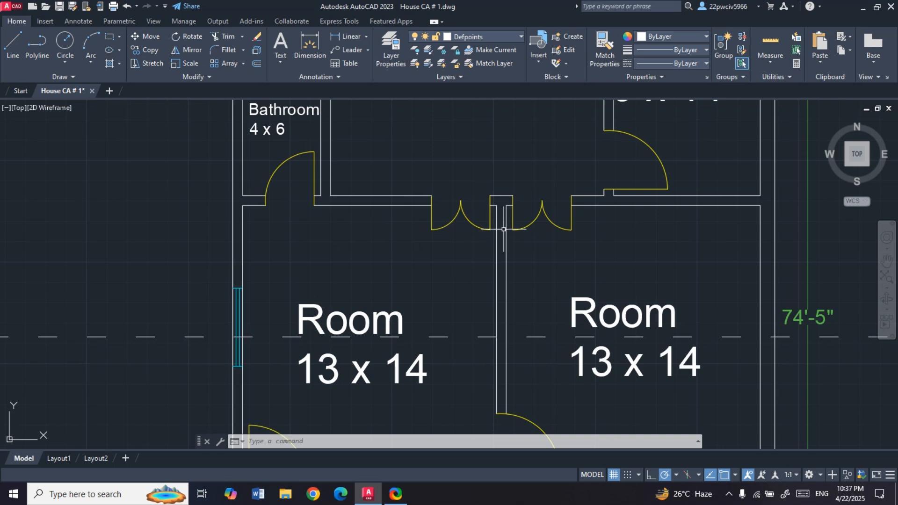
scroll(503, 225, "down", 5)
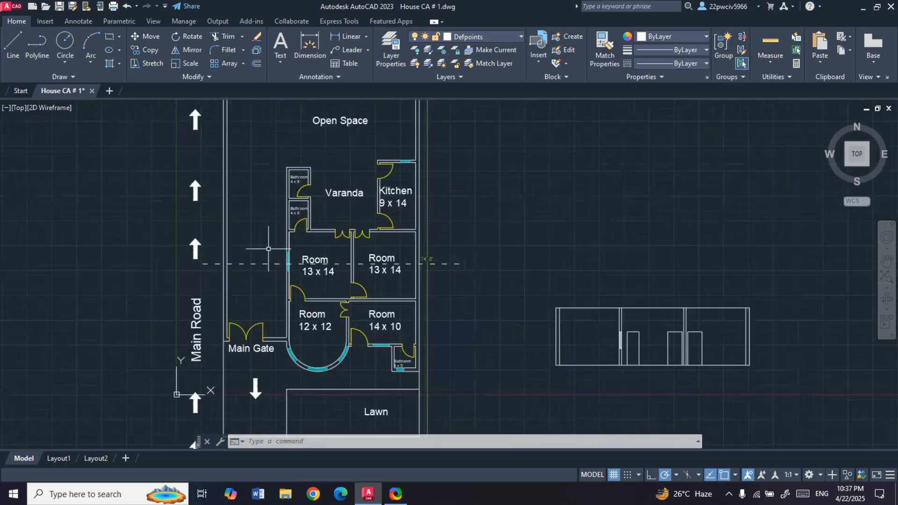
scroll(759, 394, "up", 2)
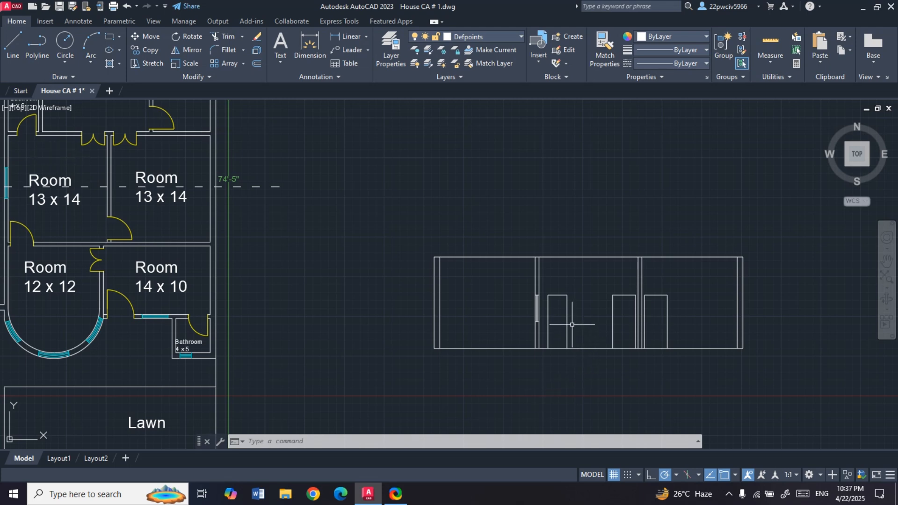
scroll(542, 322, "up", 3)
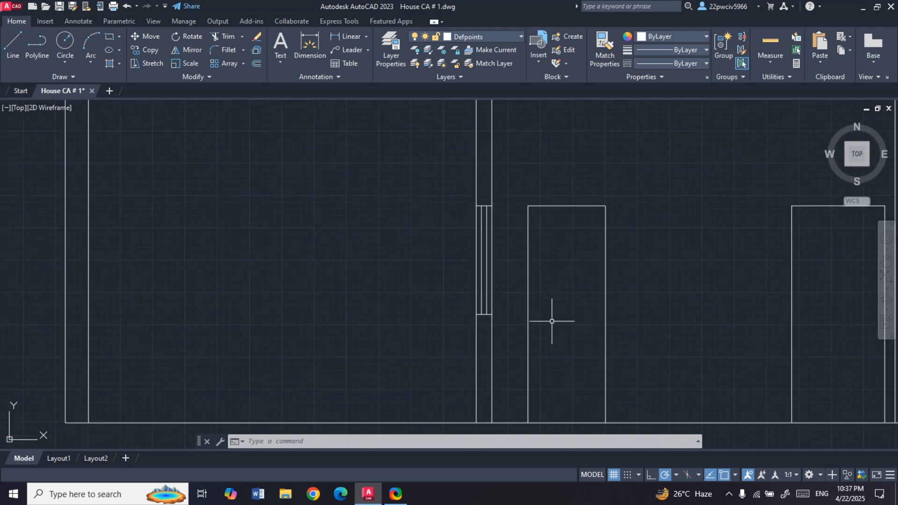
scroll(553, 320, "down", 3)
scroll(238, 247, "down", 2)
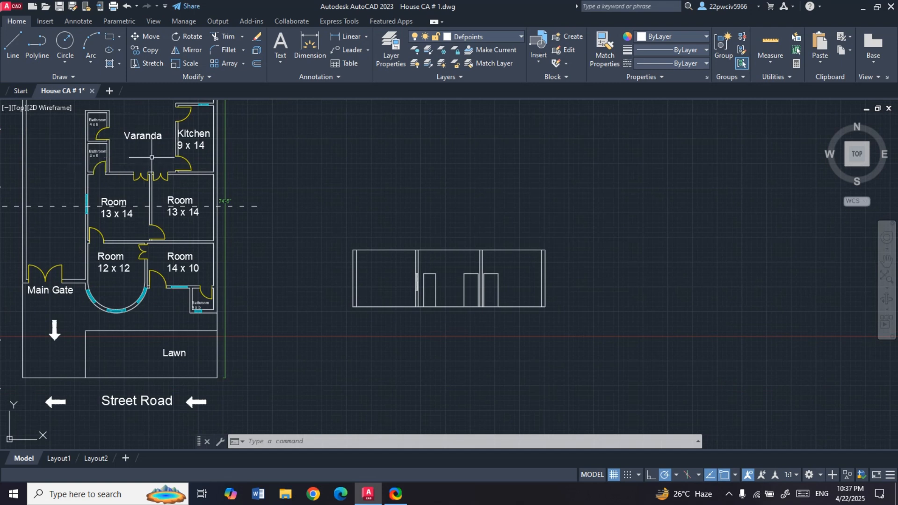
scroll(425, 288, "up", 4)
scroll(425, 296, "up", 3)
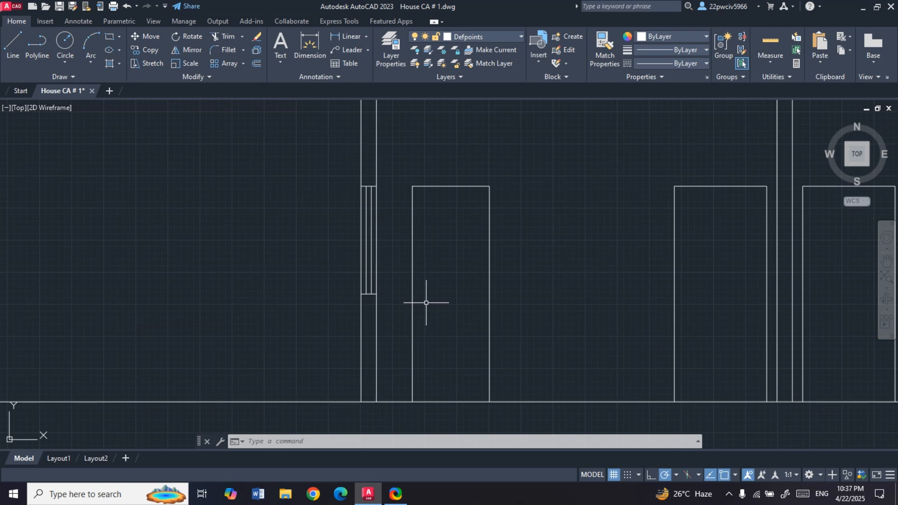
- Draw a small circle as a doorknob inside the single door, near its left edge and just below mid-height
type("c")
key("Return")
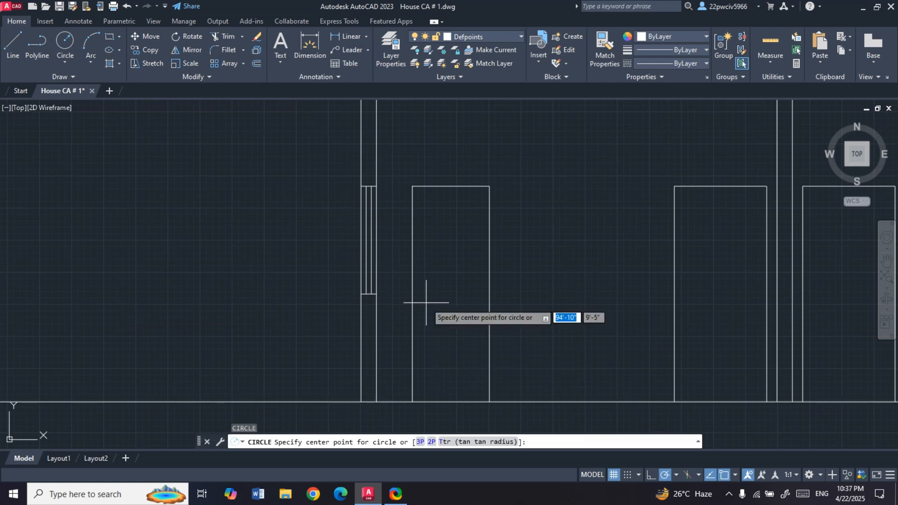
scroll(426, 303, "up", 2)
left_click(422, 299)
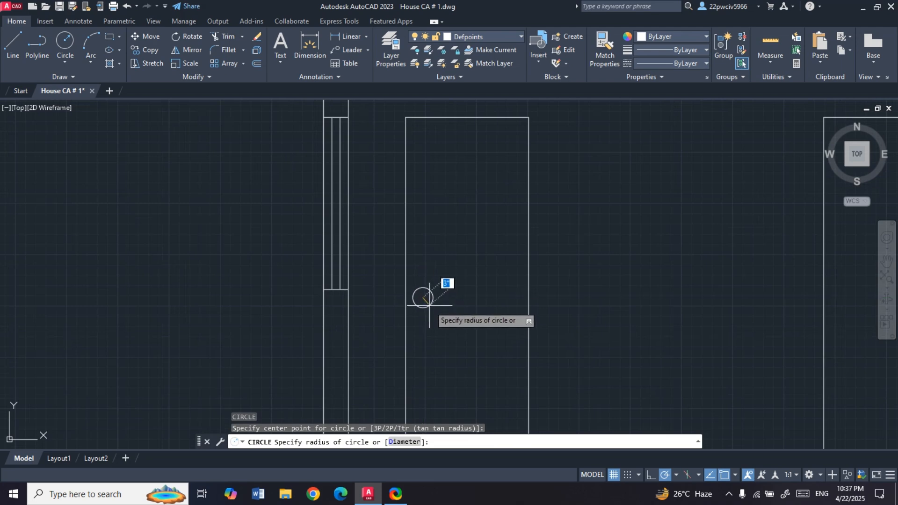
left_click(429, 304)
key("Escape")
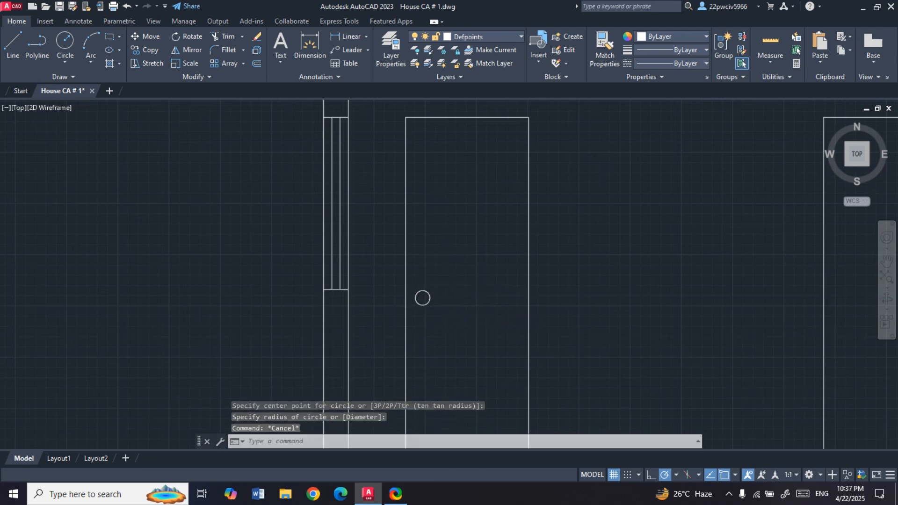
- Offset one outer edge of each of the two wider doors 1.5' inward to divide them into double leaves
scroll(447, 254, "down", 2)
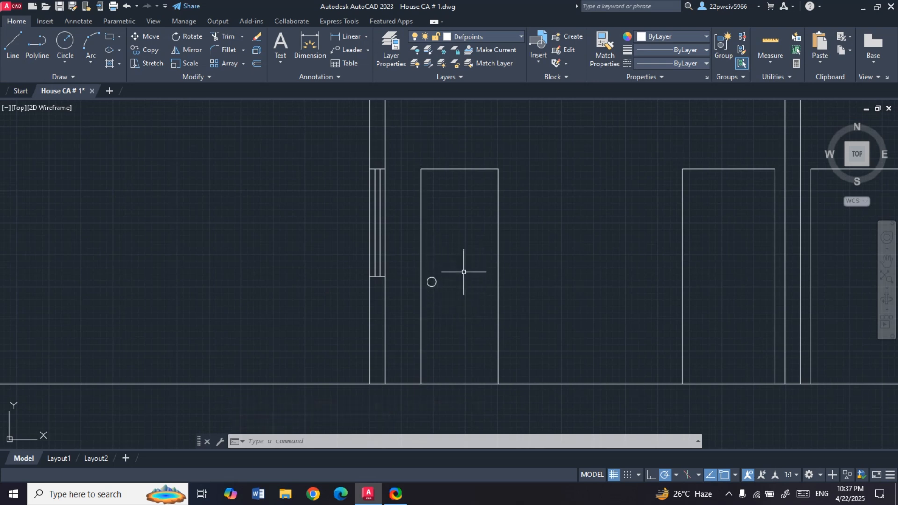
scroll(403, 260, "down", 2)
scroll(674, 312, "up", 2)
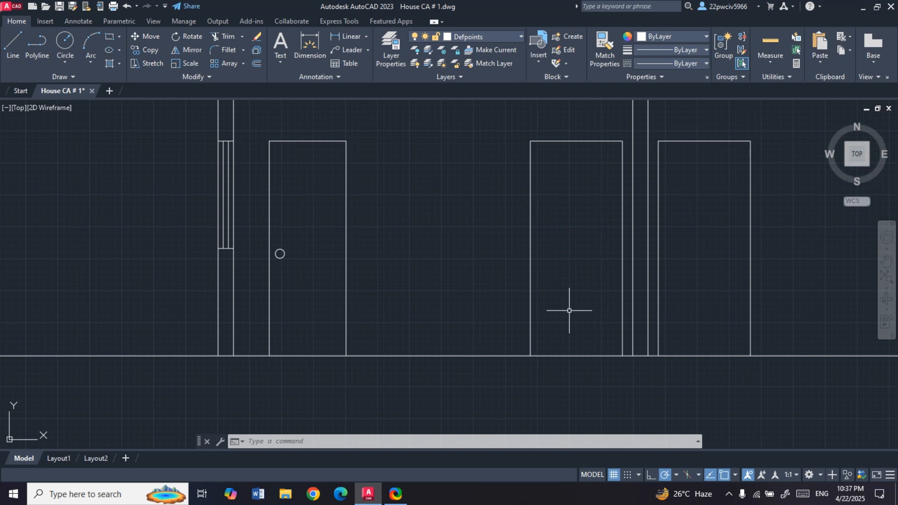
key("Return")
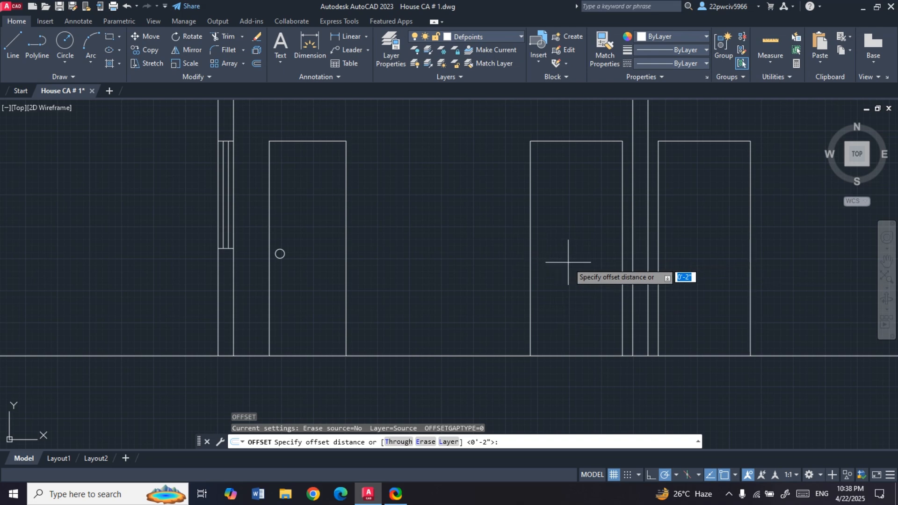
type("1.5")
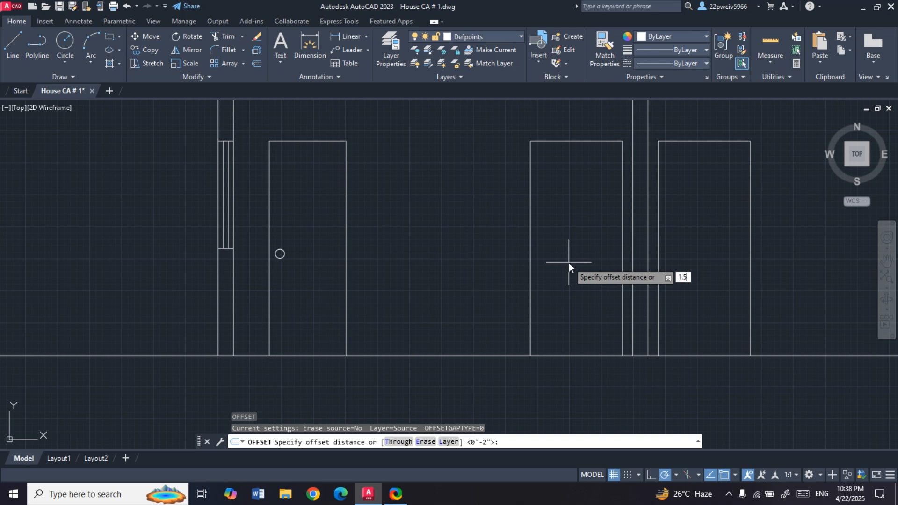
key("Return")
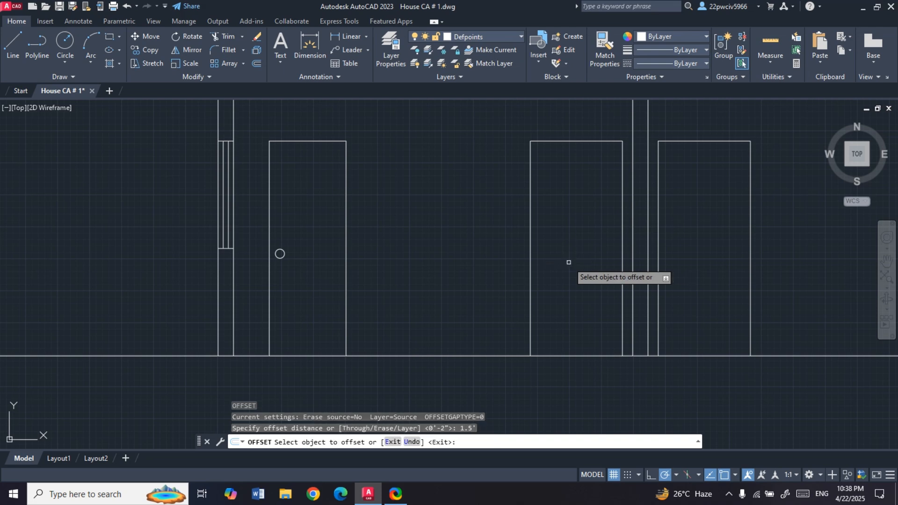
left_click(531, 266)
left_click(563, 265)
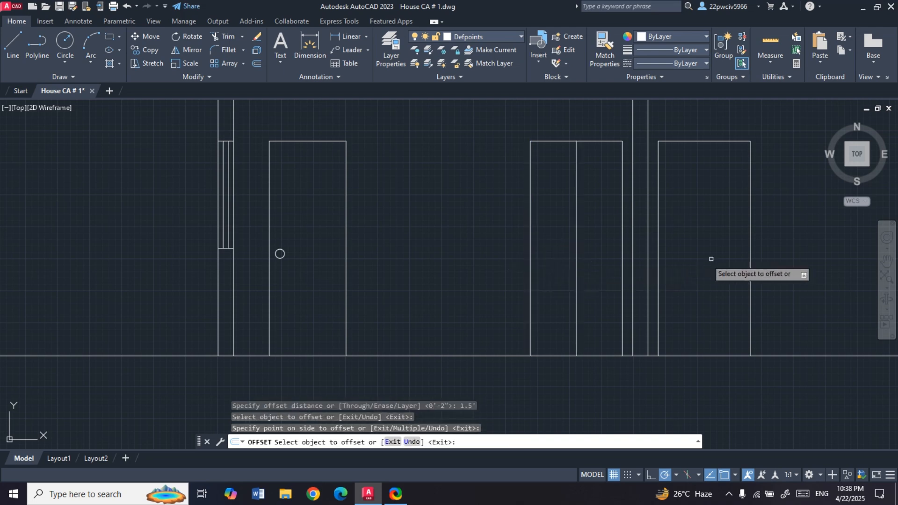
left_click(748, 253)
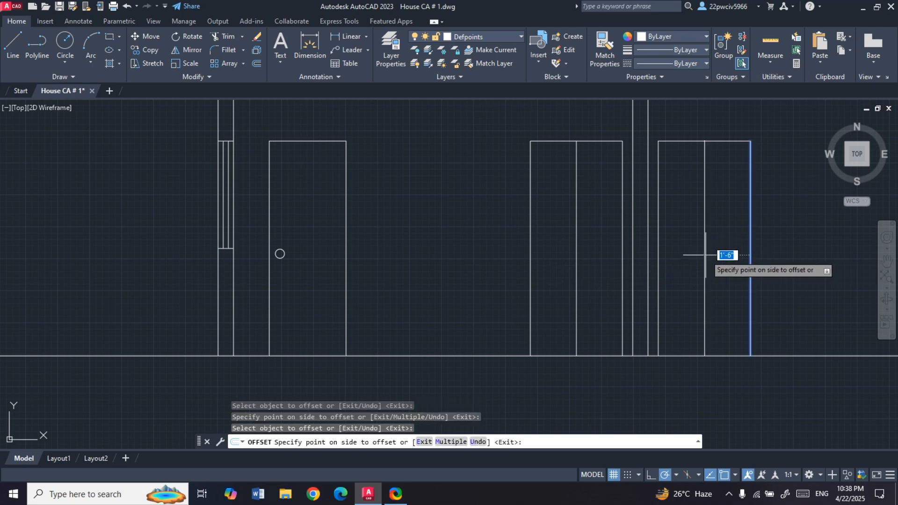
left_click(686, 251)
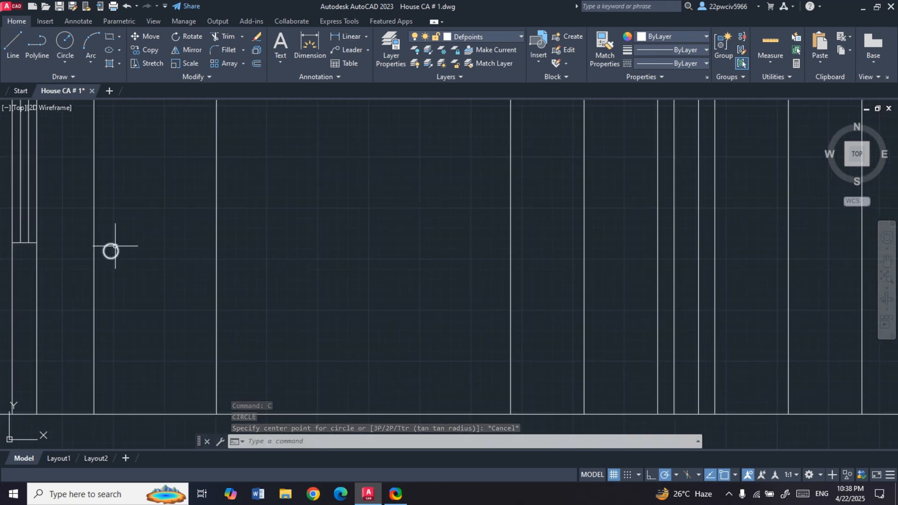
- Copy the doorknob circle horizontally to both sides of the centre line in each of the two double doors
left_click(115, 246)
left_click(156, 55)
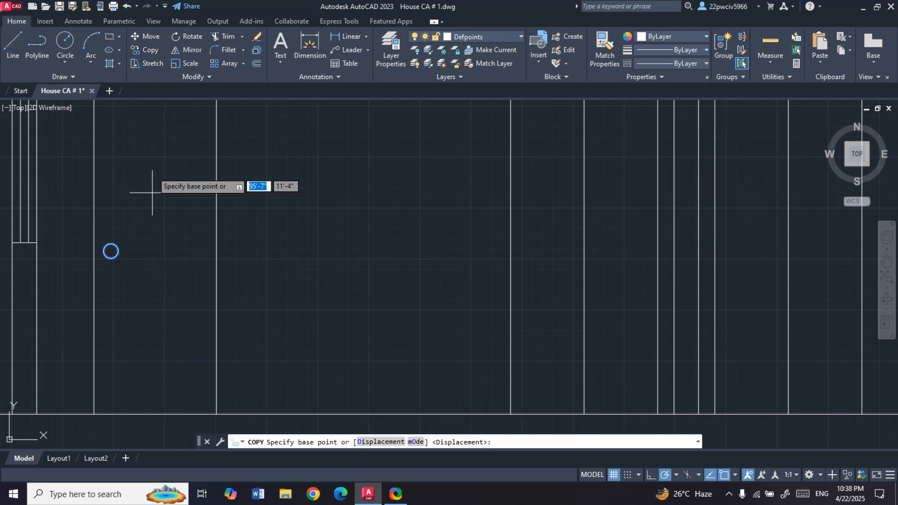
left_click(110, 251)
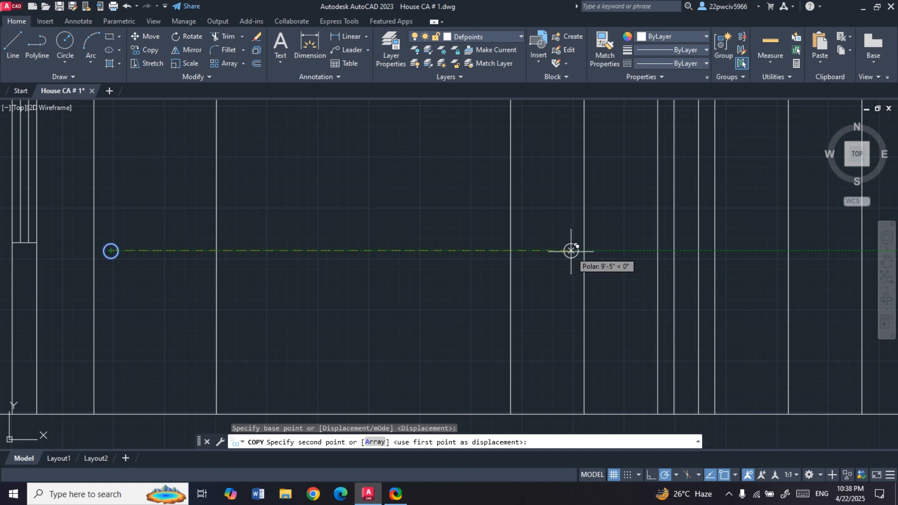
left_click(569, 251)
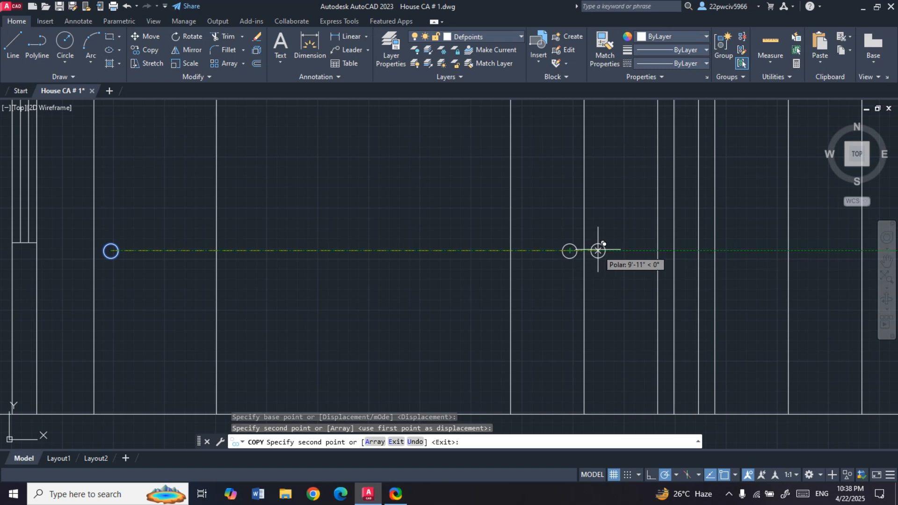
left_click(599, 251)
scroll(696, 268, "down", 2)
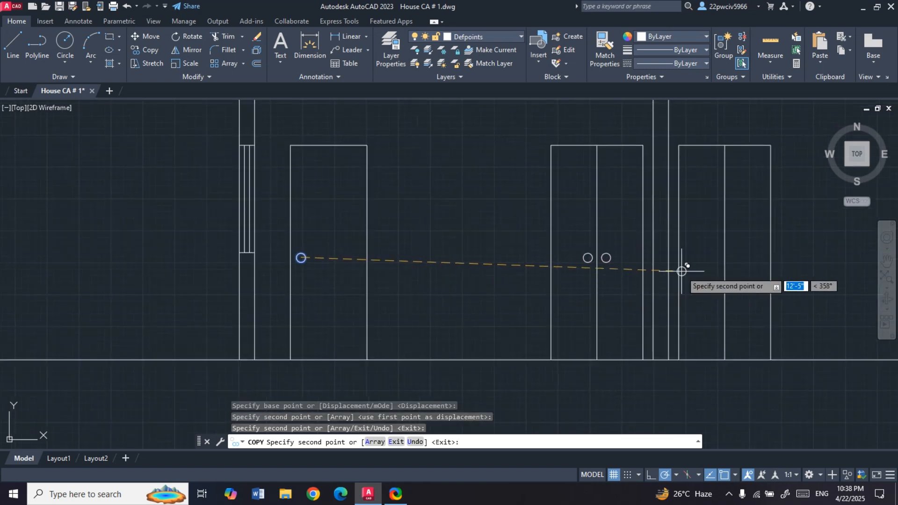
scroll(682, 261, "up", 2)
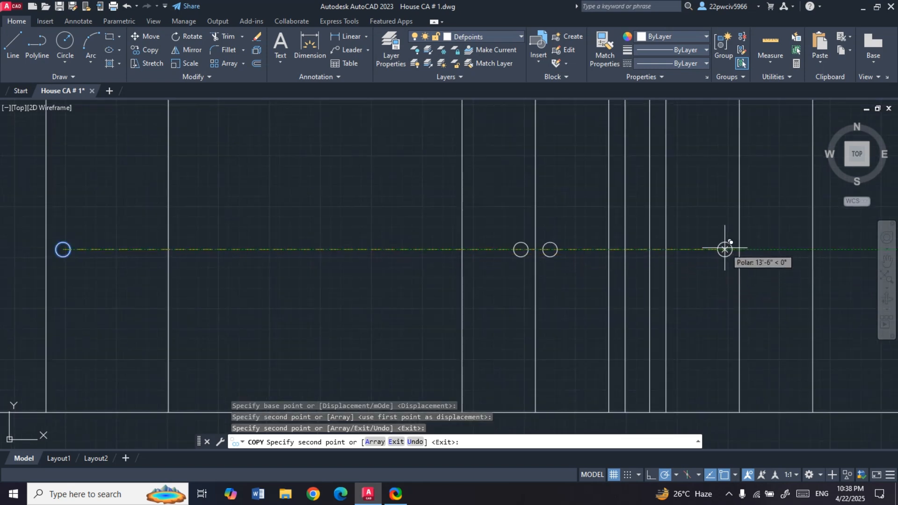
left_click(723, 249)
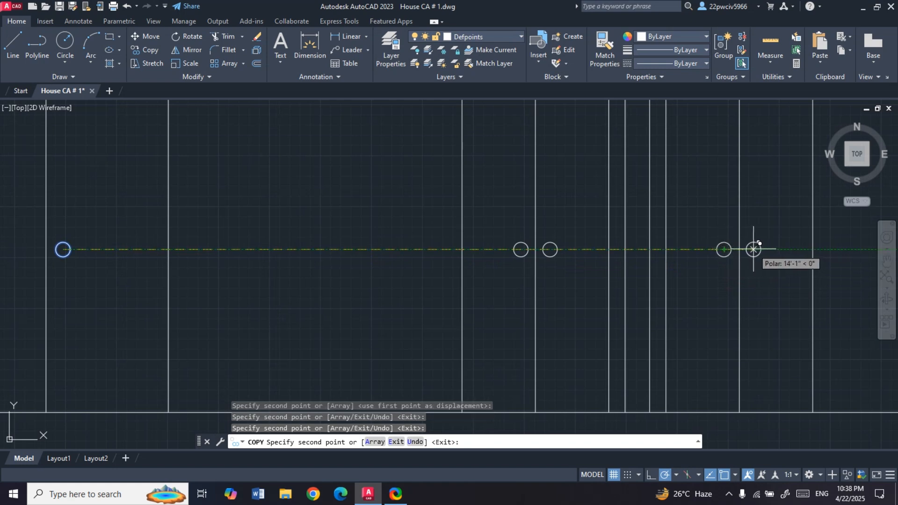
key("Escape")
- Review the whole section view, checking the doors, knobs, window and walls
scroll(507, 235, "down", 4)
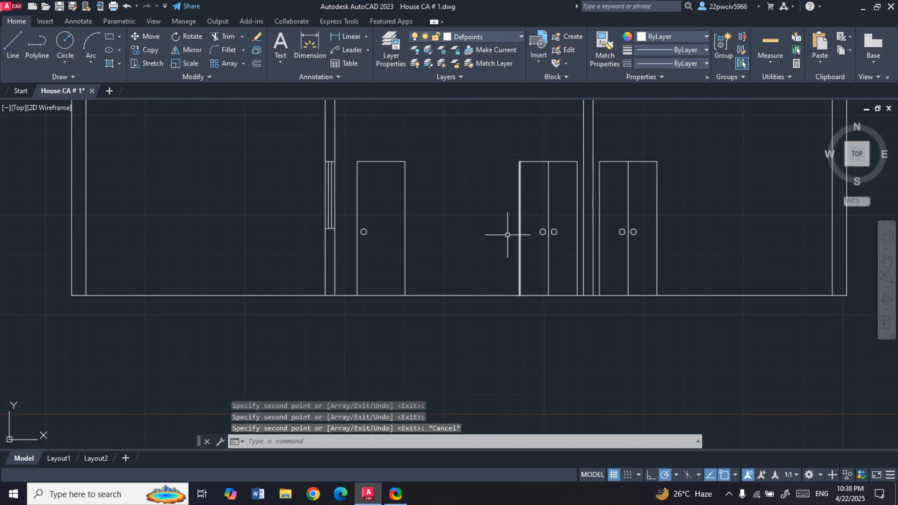
scroll(508, 235, "down", 2)
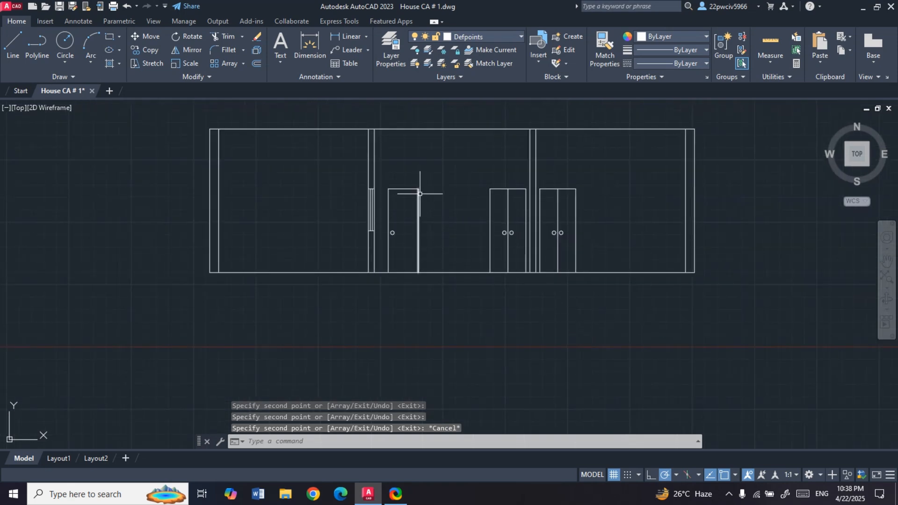
scroll(438, 170, "up", 2)
scroll(439, 173, "down", 2)
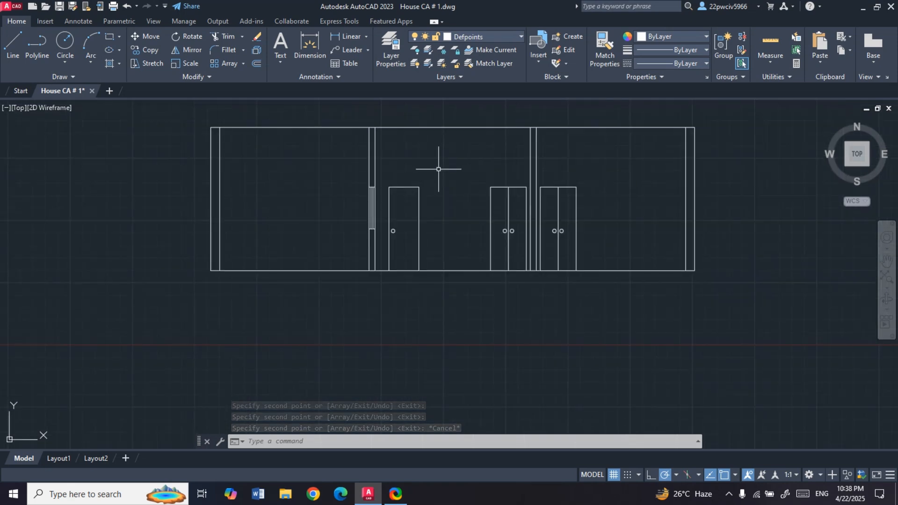
scroll(443, 192, "down", 2)
scroll(448, 187, "up", 2)
scroll(448, 187, "up", 1)
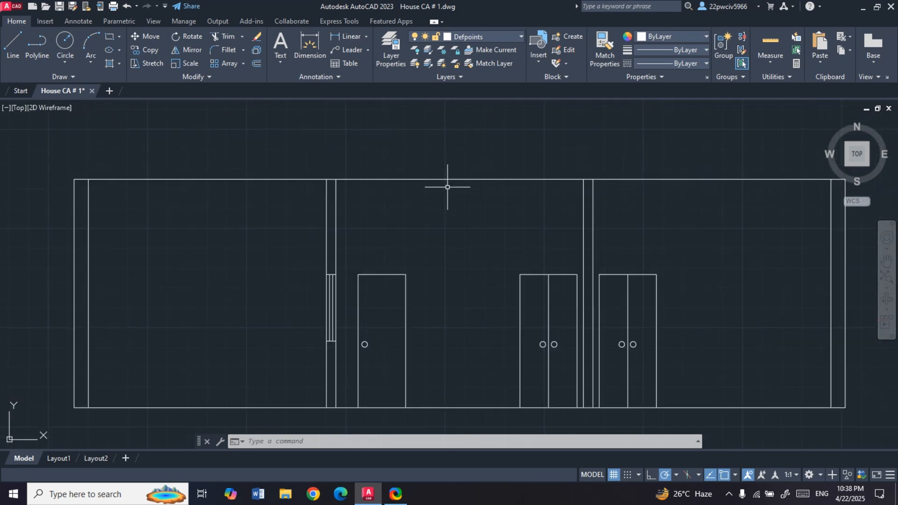
scroll(447, 195, "down", 1)
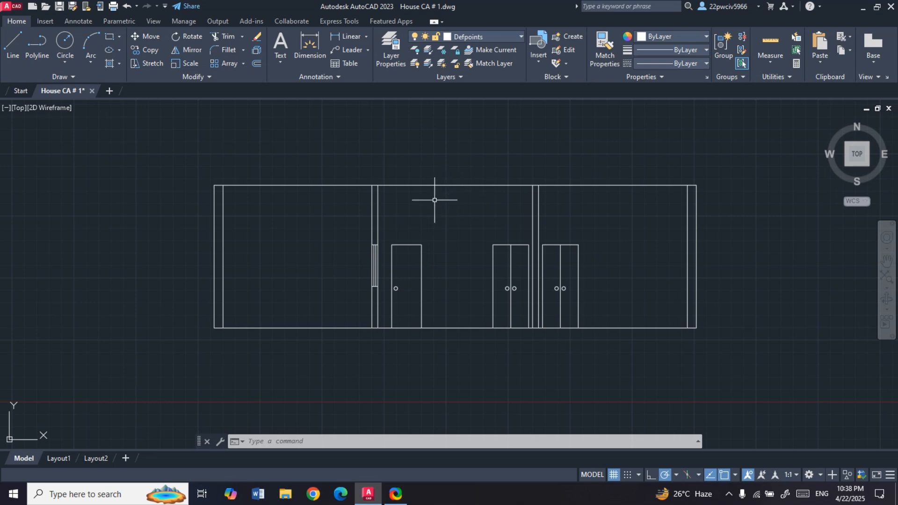
- Offset the section's top line 6" upward to form the roof slab
type("o")
key("Return")
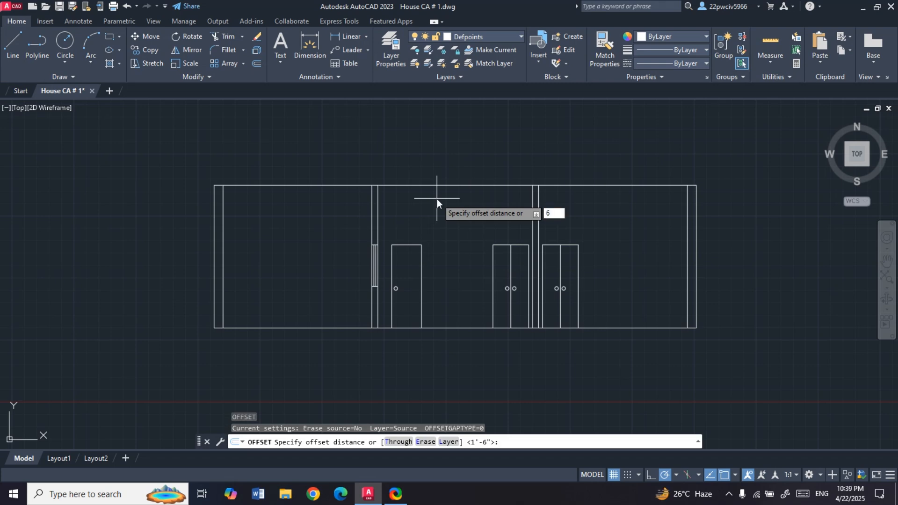
key("Return")
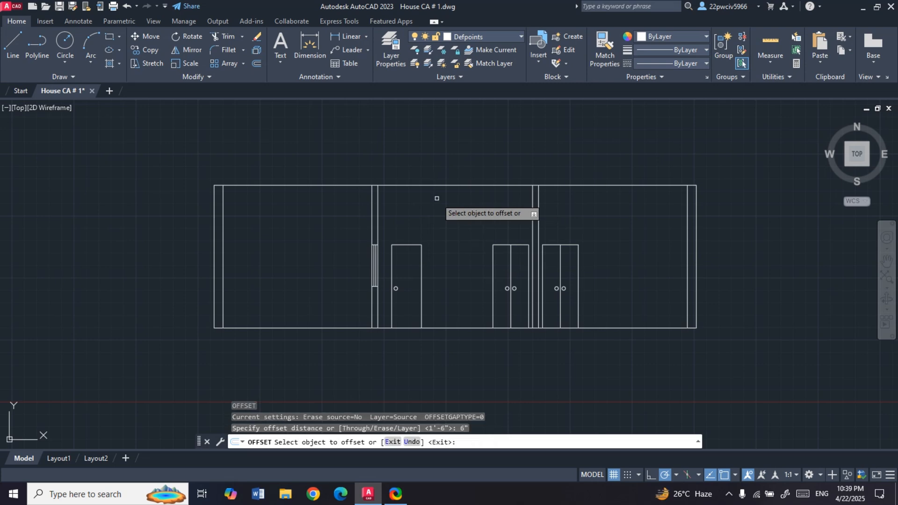
left_click(446, 186)
left_click(445, 180)
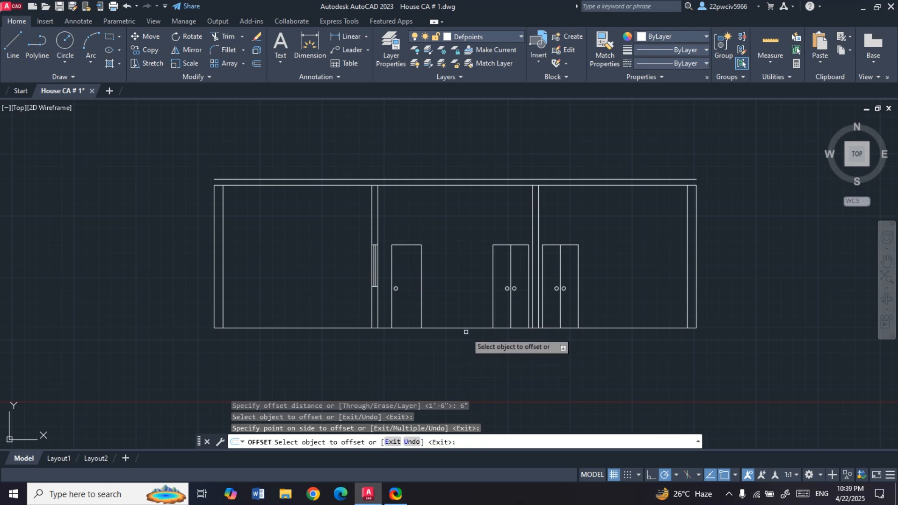
key("Escape")
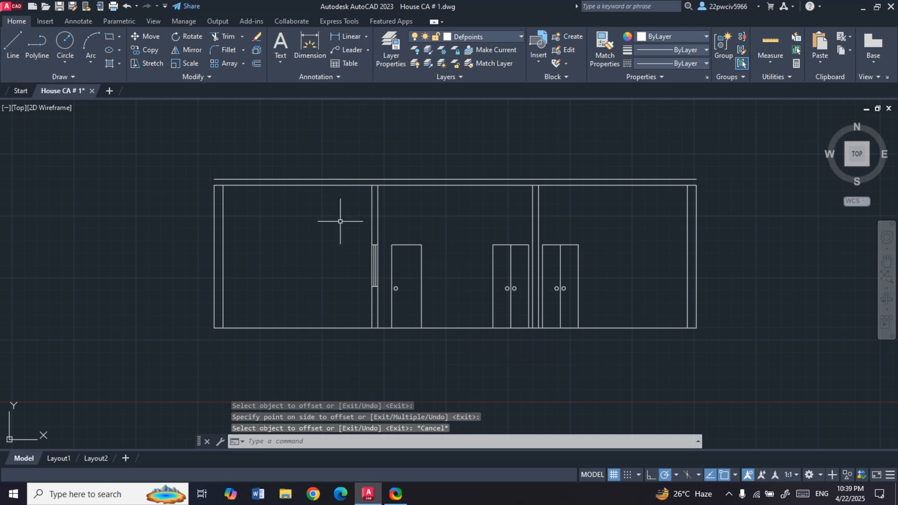
- Stretch the top end of the left outer wall line up to the roof slab's upper line
scroll(270, 210, "up", 2)
scroll(294, 237, "down", 2)
scroll(154, 200, "up", 5)
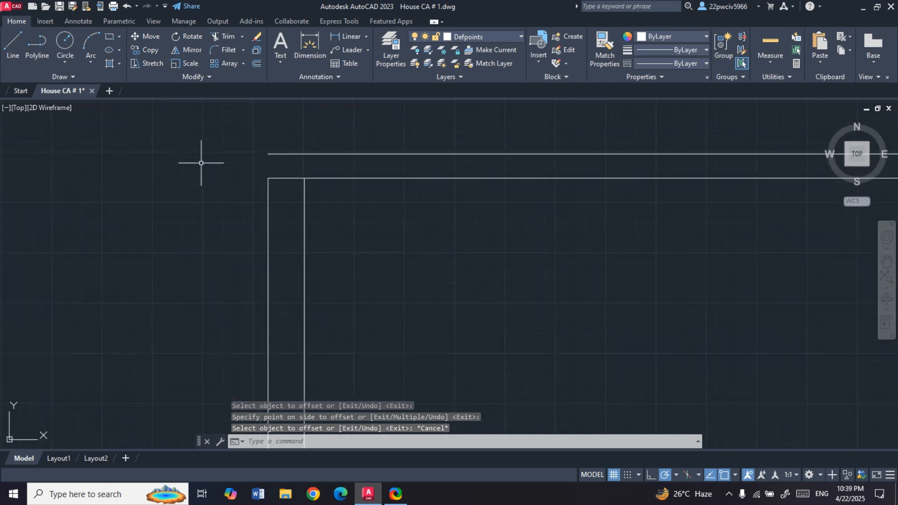
left_click(267, 189)
left_click(268, 178)
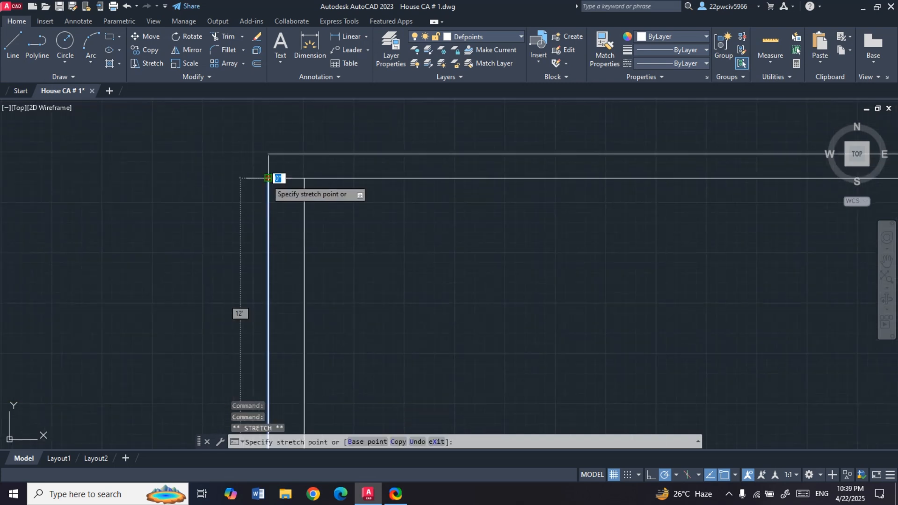
left_click(260, 154)
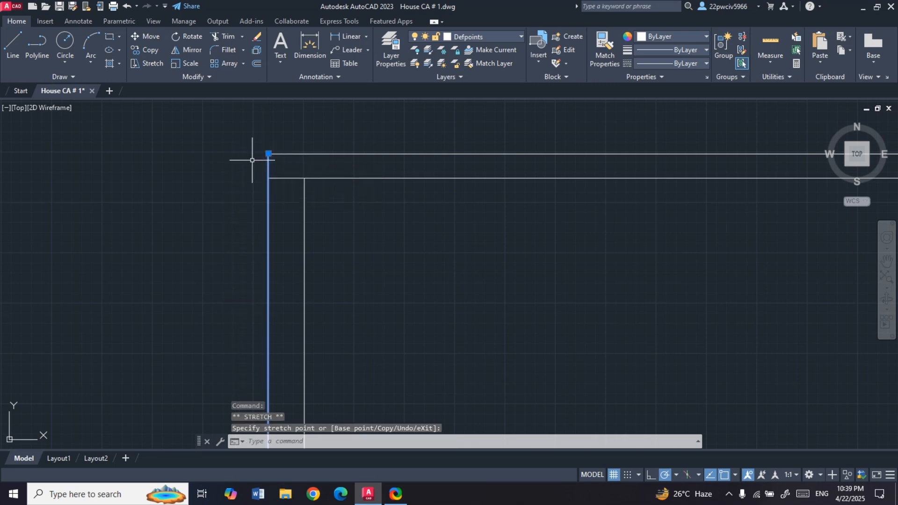
- Stretch the top end of the section's right outer wall line up to the roof slab's upper line and clear the selection
scroll(160, 176, "down", 4)
scroll(160, 176, "down", 2)
scroll(416, 149, "up", 8)
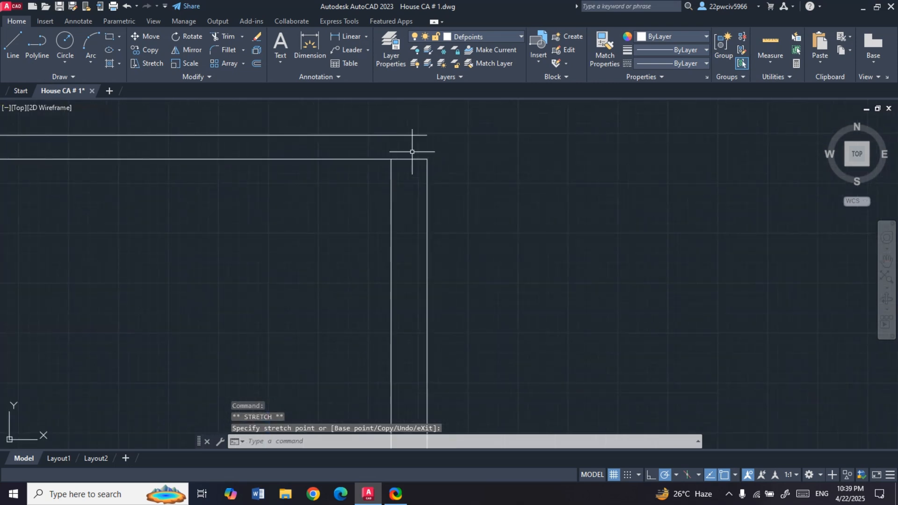
left_click(426, 164)
left_click(426, 160)
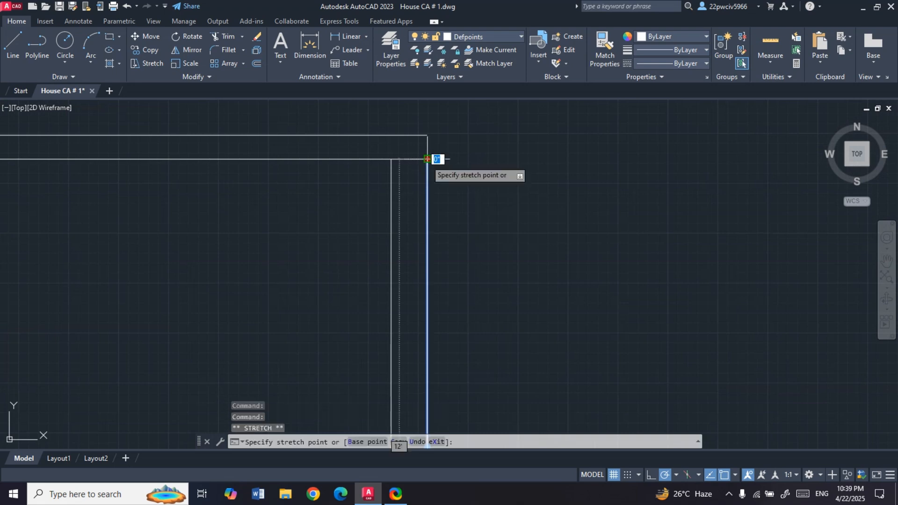
left_click(427, 135)
scroll(465, 185, "down", 5)
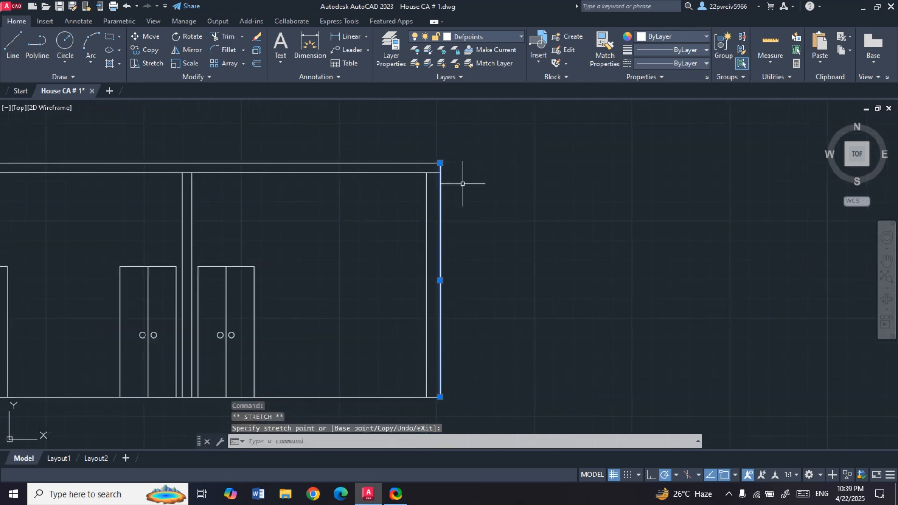
scroll(495, 231, "down", 2)
scroll(243, 243, "up", 2)
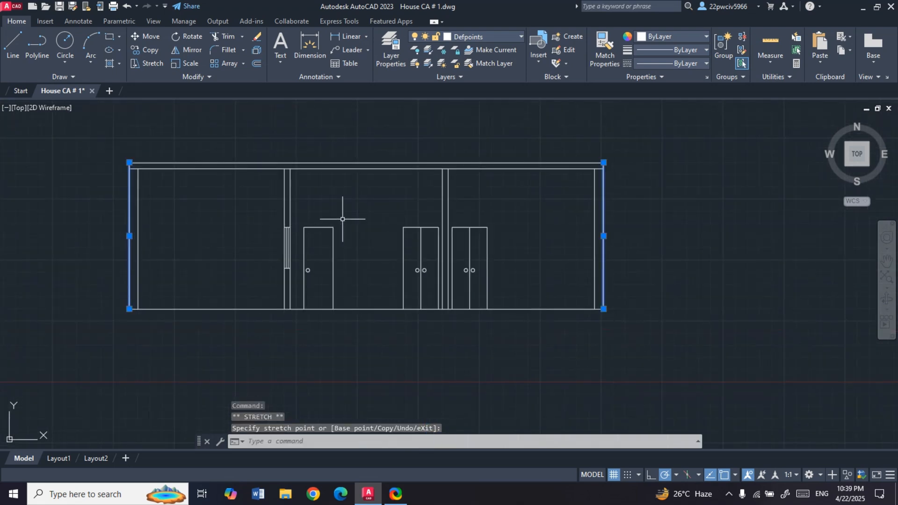
key("Escape")
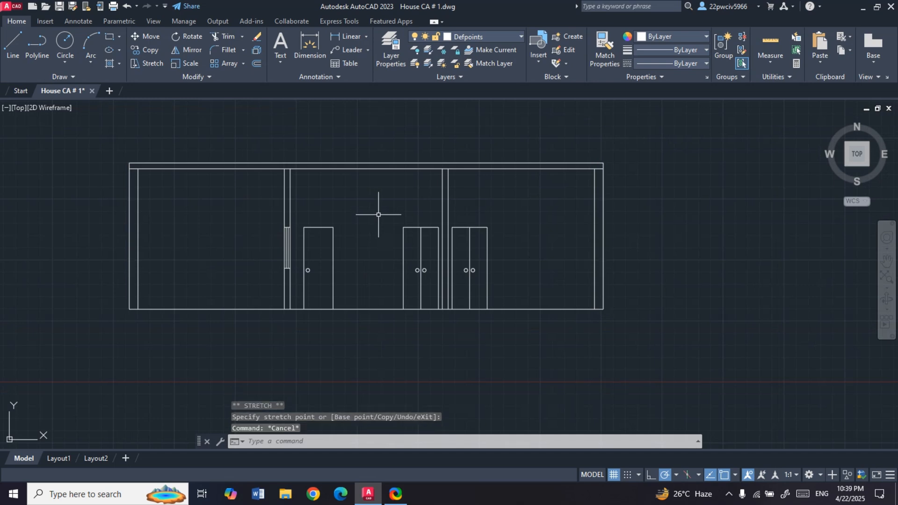
- Hatch the roof slab strip of the section with the AR-CONC concrete pattern
scroll(385, 215, "down", 6)
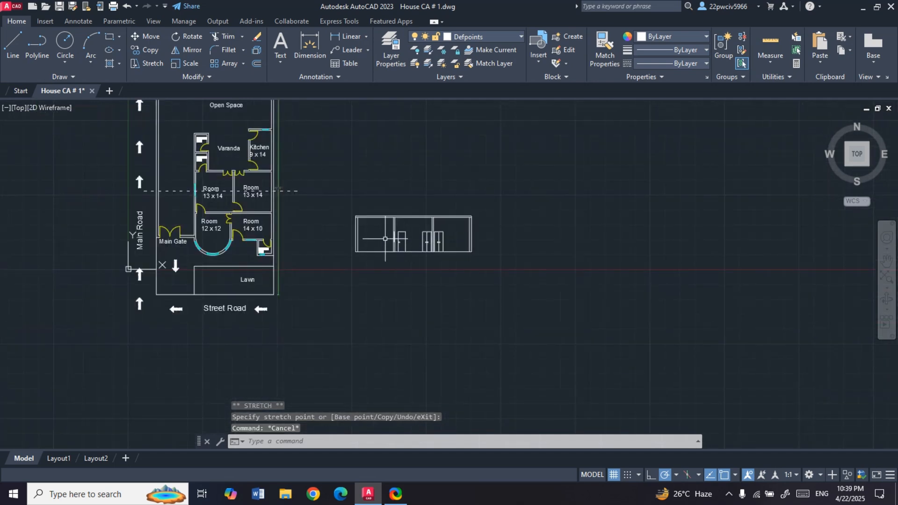
scroll(393, 212, "up", 8)
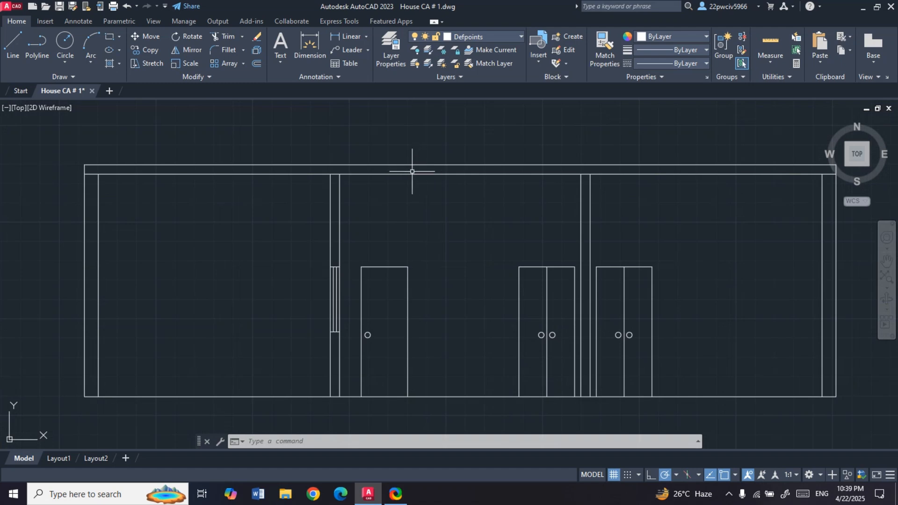
left_click(118, 65)
left_click(136, 84)
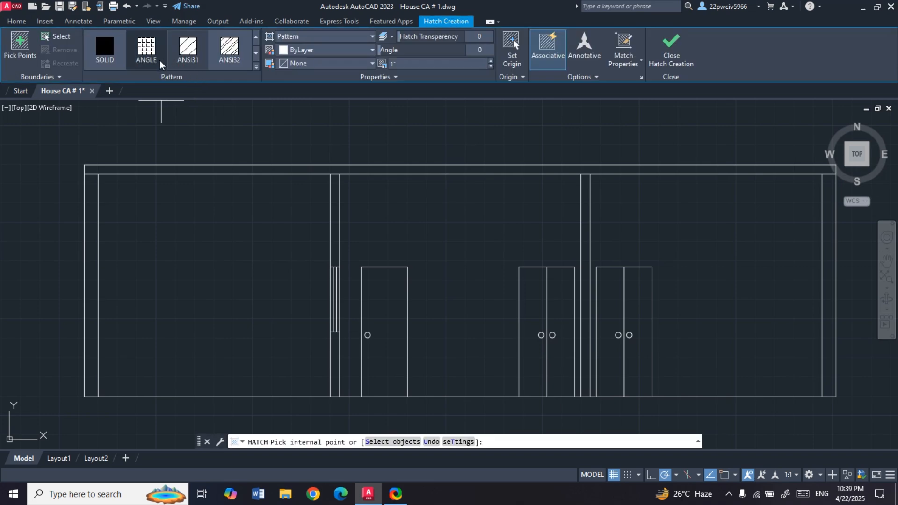
left_click(256, 66)
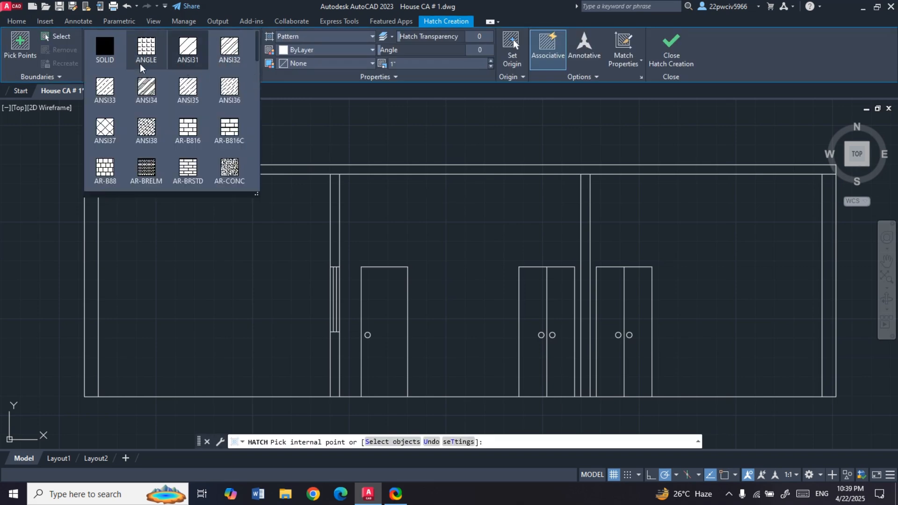
scroll(126, 65, "down", 1)
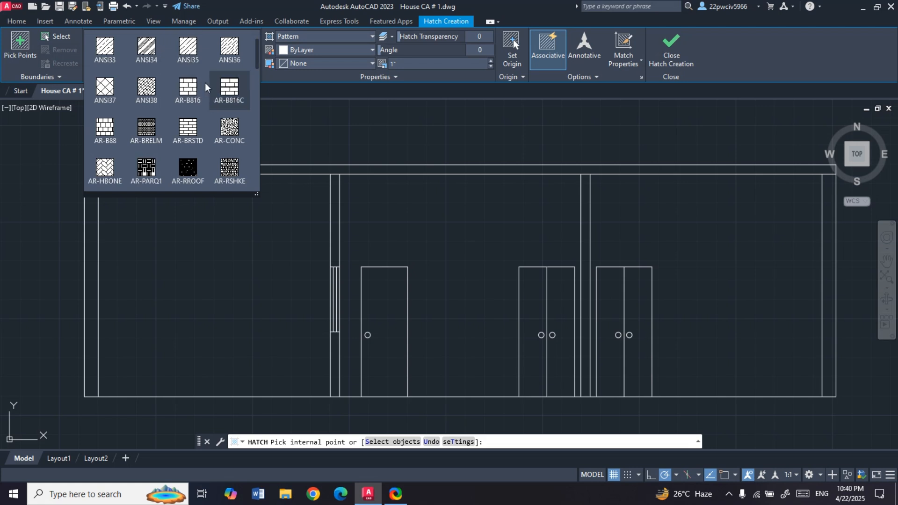
scroll(154, 119, "up", 1)
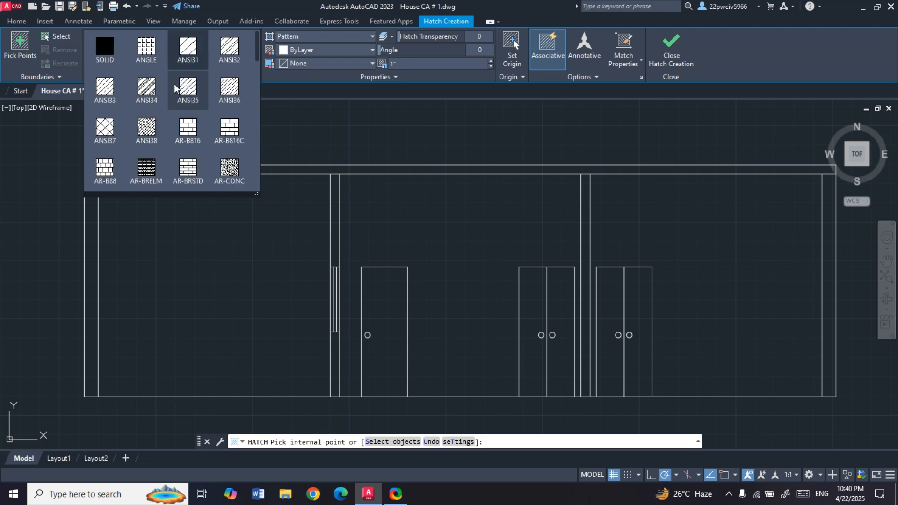
left_click(232, 174)
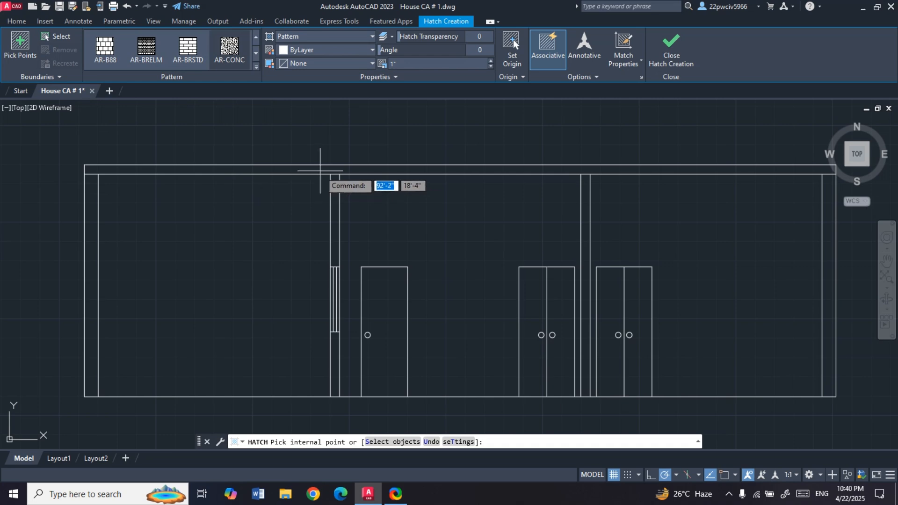
left_click(322, 170)
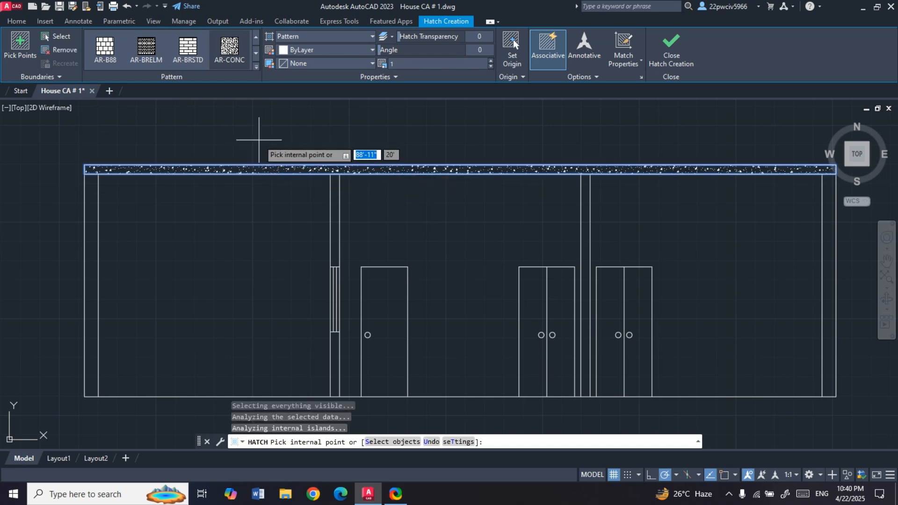
key("Return")
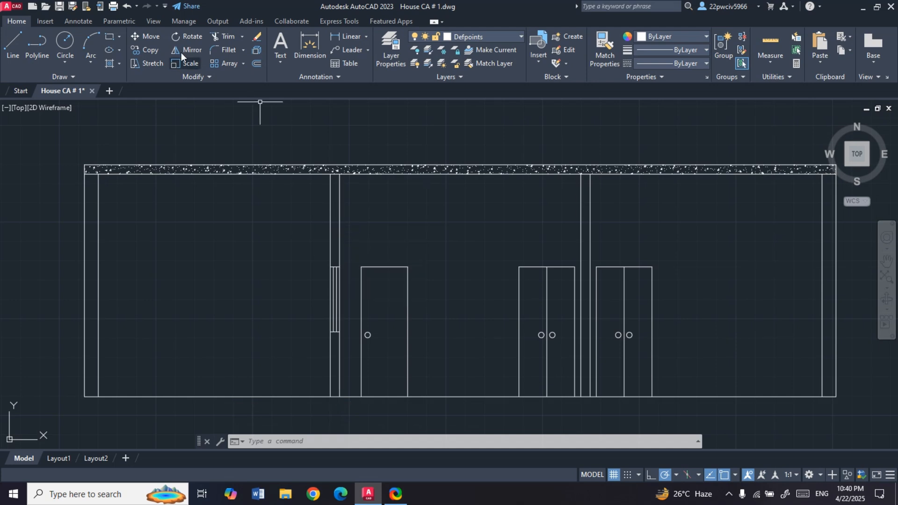
- Hatch the section's outer and inner walls with the AR-B88 brick pattern, including the parts above and below the window
left_click(119, 66)
left_click(139, 82)
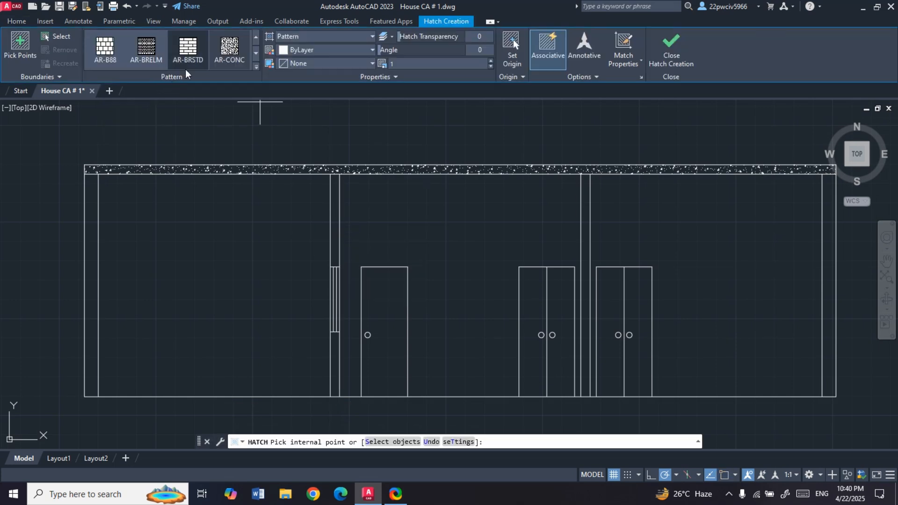
left_click(106, 48)
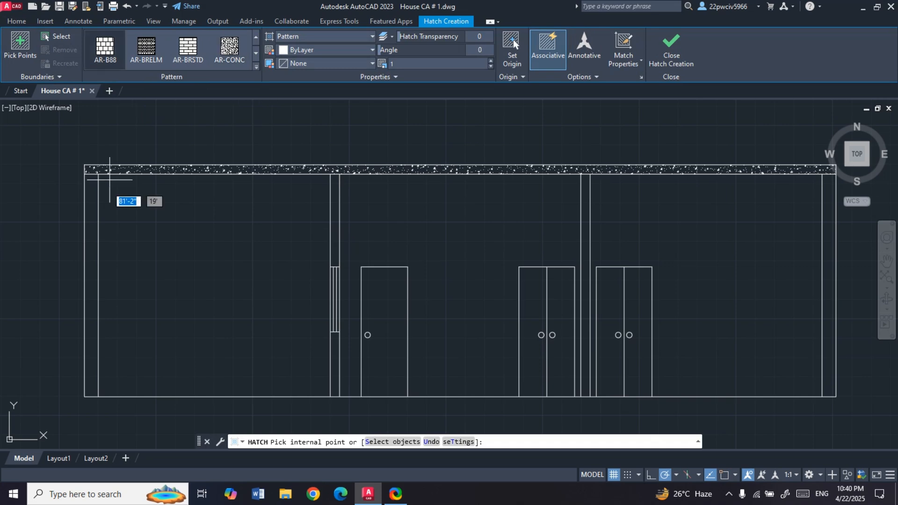
left_click(93, 257)
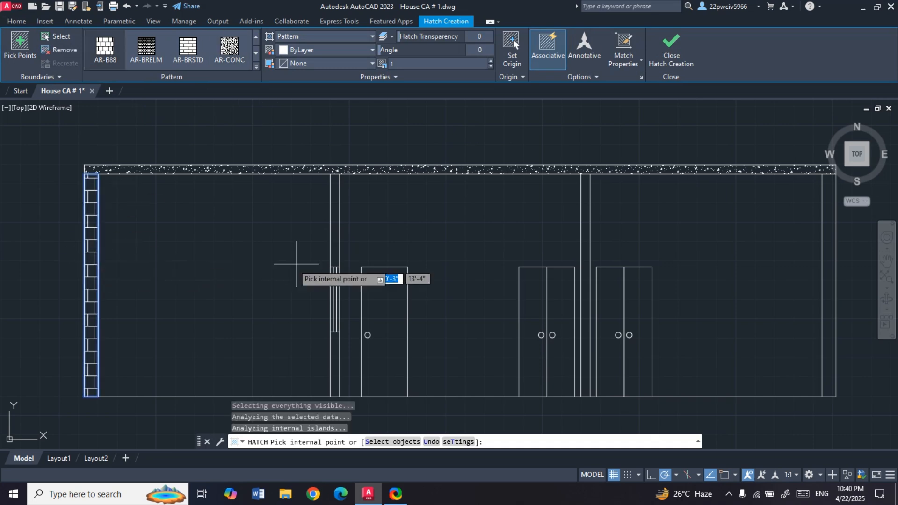
left_click(335, 257)
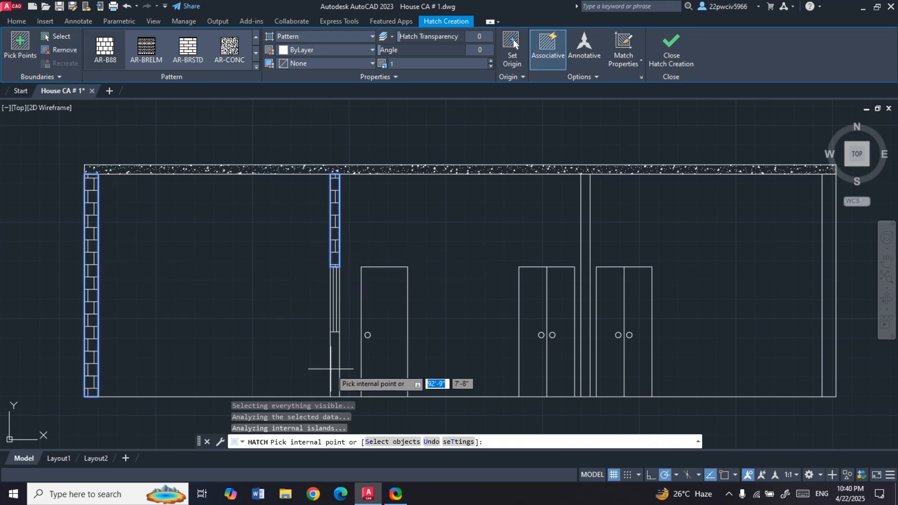
left_click(335, 369)
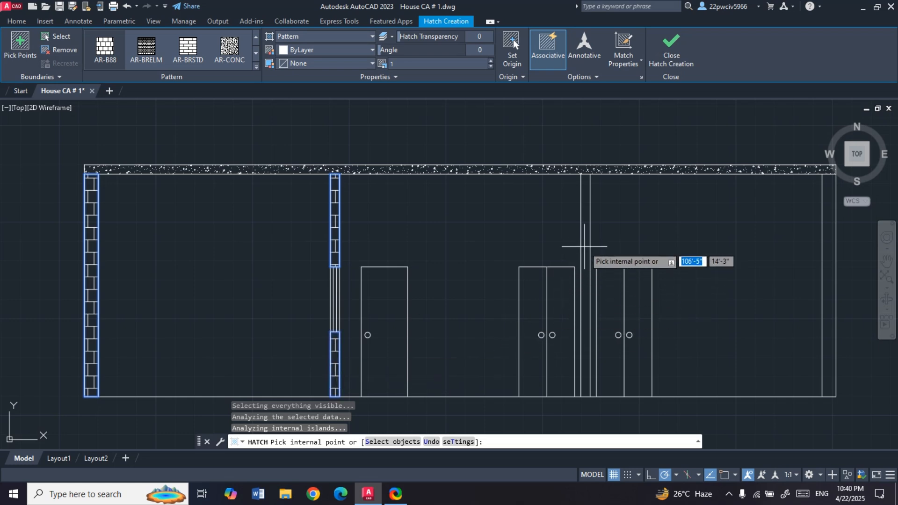
left_click(584, 255)
scroll(421, 262, "down", 4)
scroll(569, 285, "up", 3)
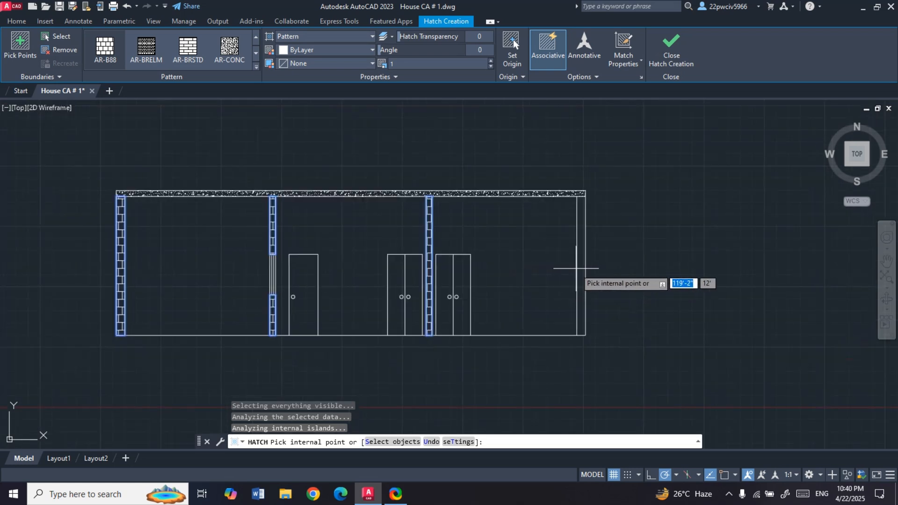
left_click(582, 267)
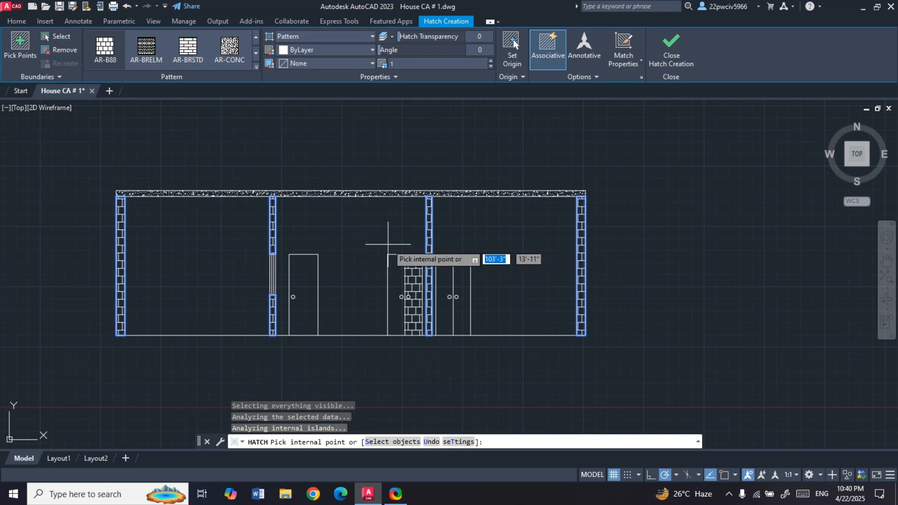
key("Escape")
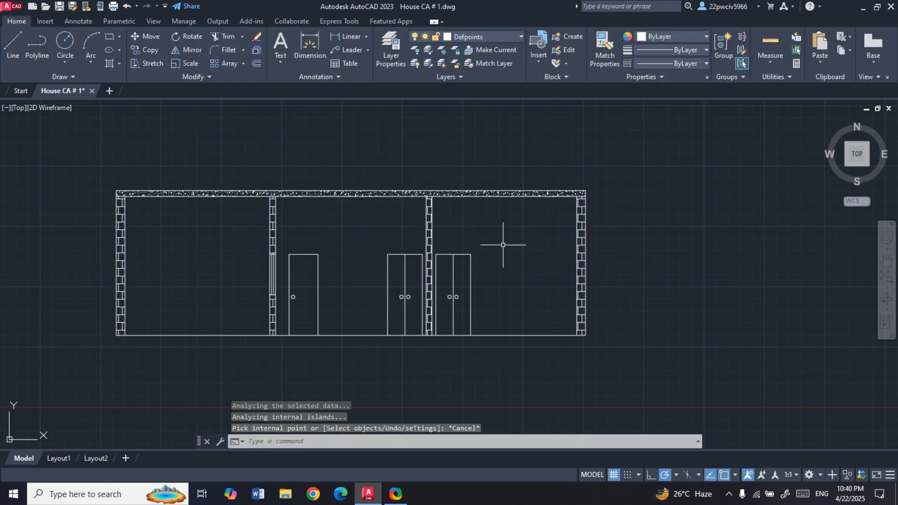
- Review the hatched section view and compare its walls, window and doors with the plan along the dashed section line
scroll(425, 236, "up", 3)
scroll(425, 236, "down", 8)
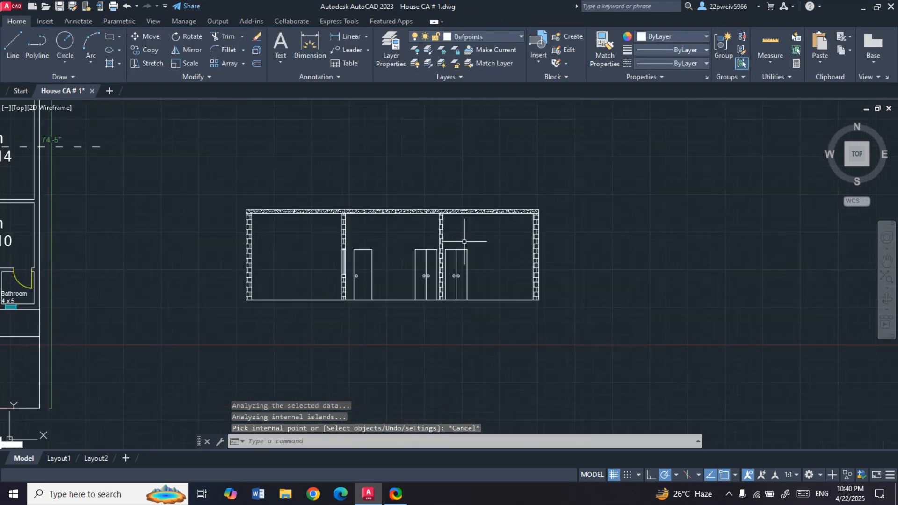
scroll(462, 243, "up", 6)
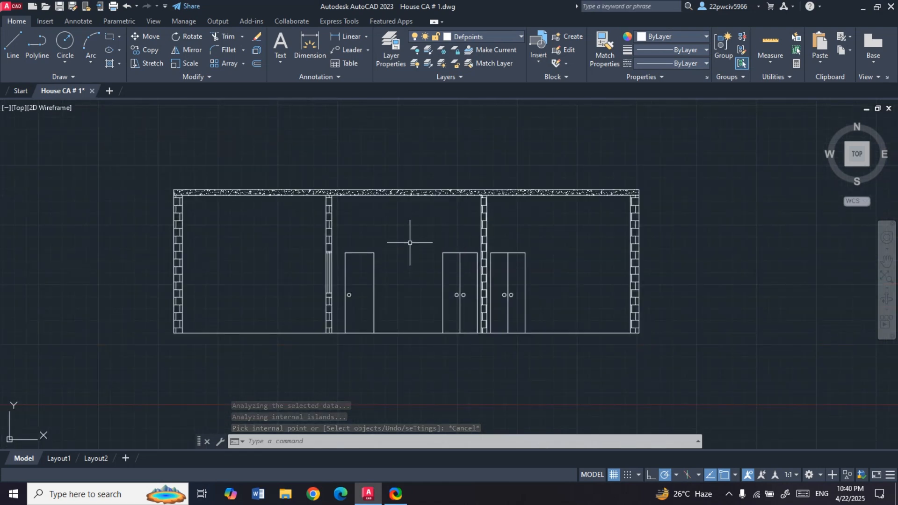
scroll(421, 241, "up", 2)
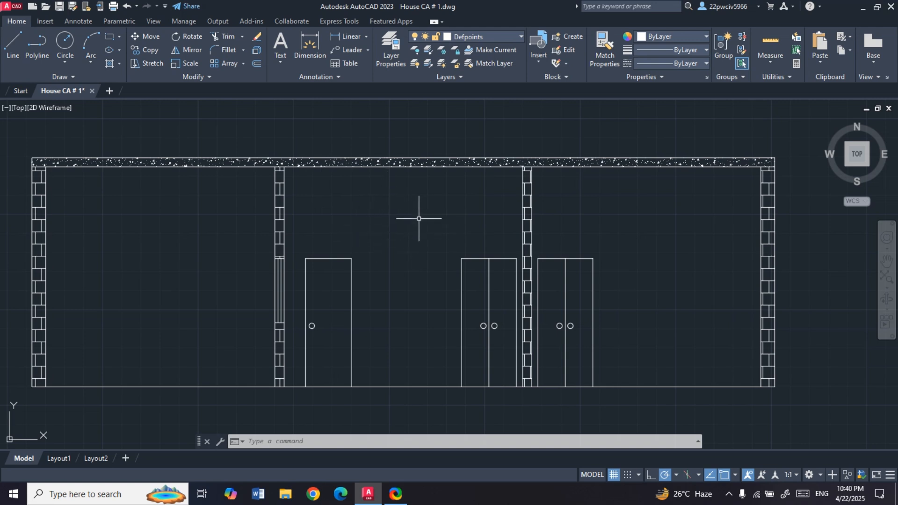
scroll(395, 238, "down", 2)
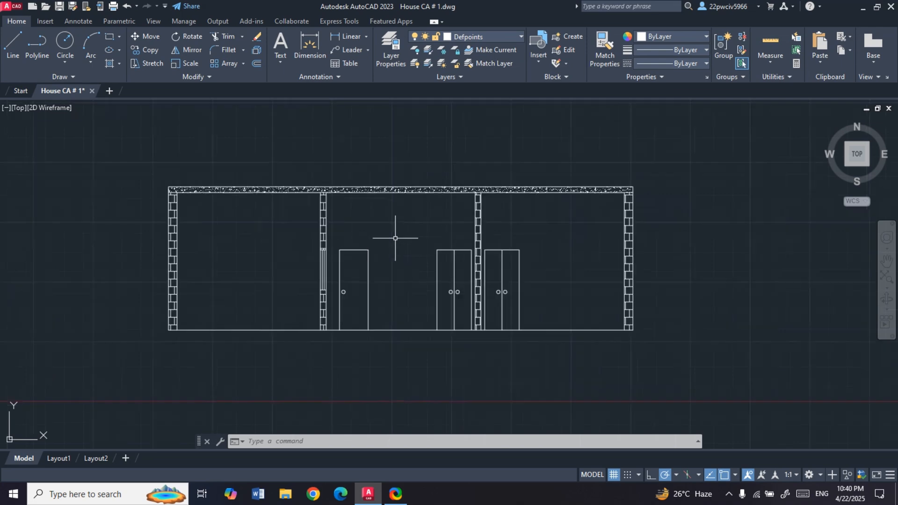
scroll(395, 238, "down", 3)
scroll(152, 202, "up", 5)
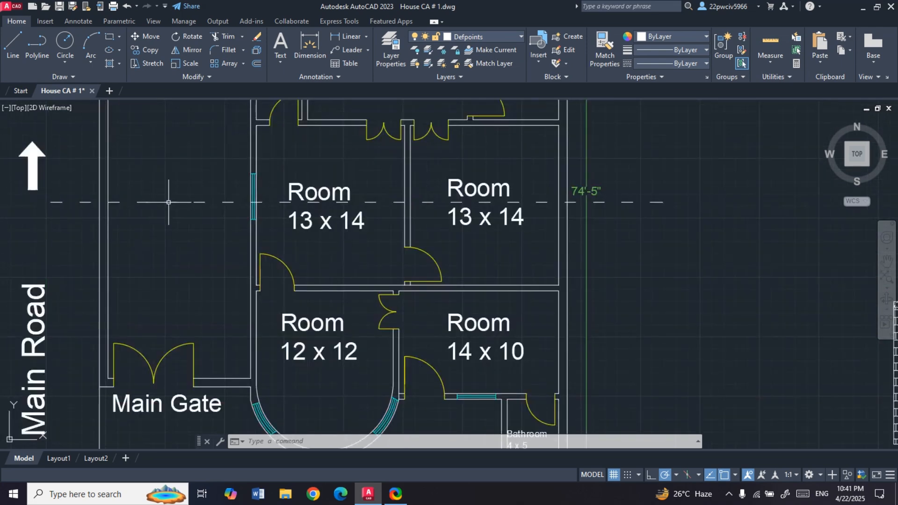
scroll(196, 193, "down", 2)
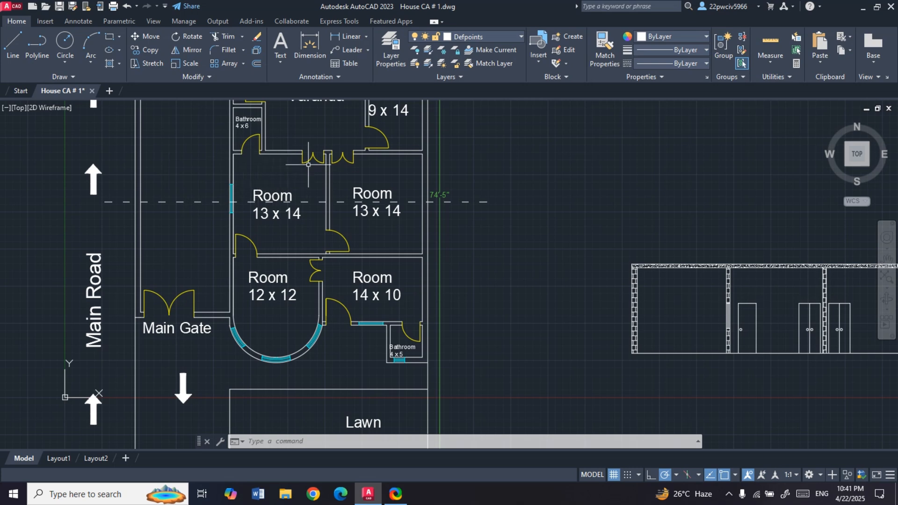
scroll(262, 176, "down", 2)
scroll(509, 261, "up", 4)
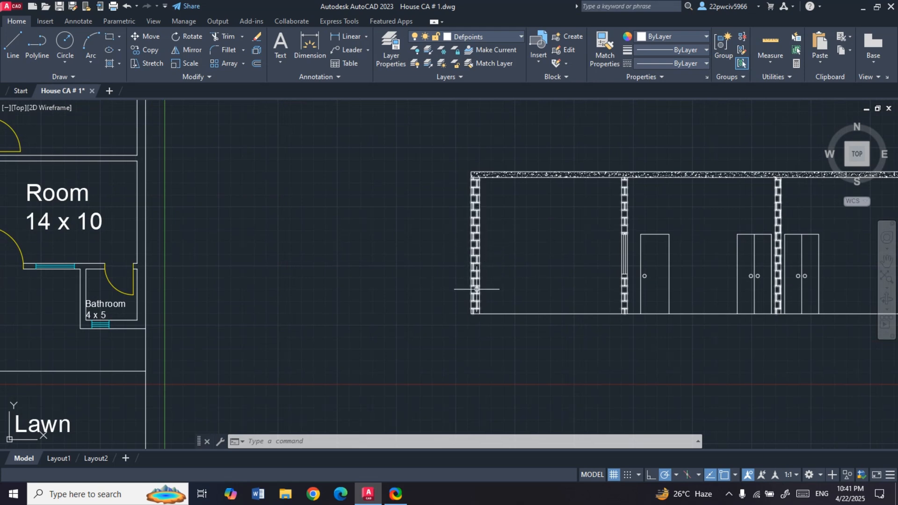
scroll(501, 271, "down", 2)
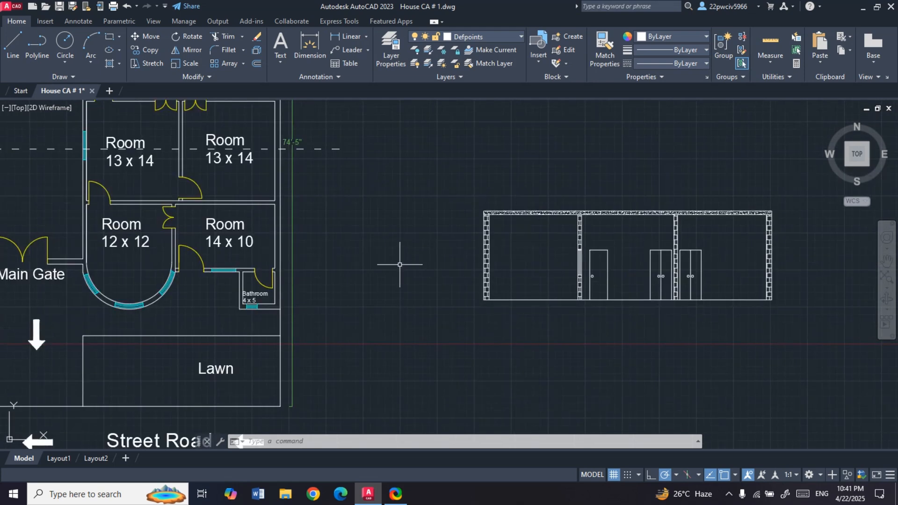